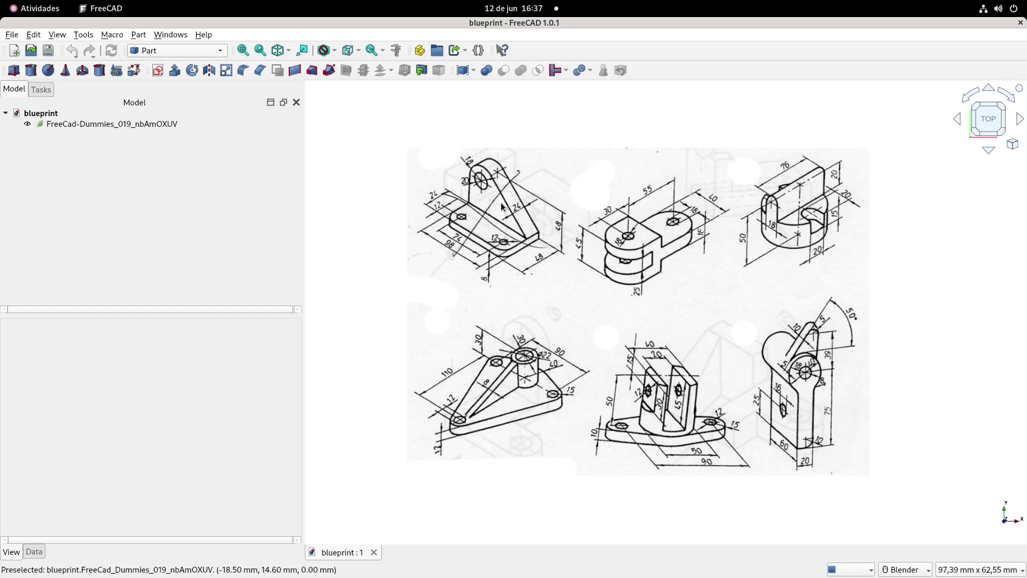
{"action": "left_click", "coordinate": [178, 50]}
{"action": "left_click", "coordinate": [181, 151]}
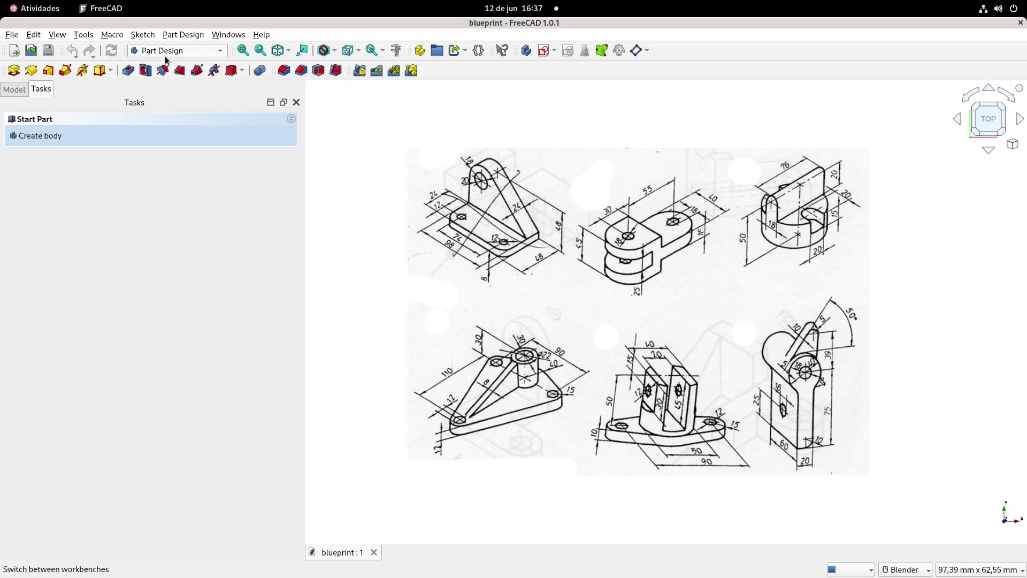
{"action": "left_click", "coordinate": [169, 53]}
{"action": "left_click", "coordinate": [168, 165]}
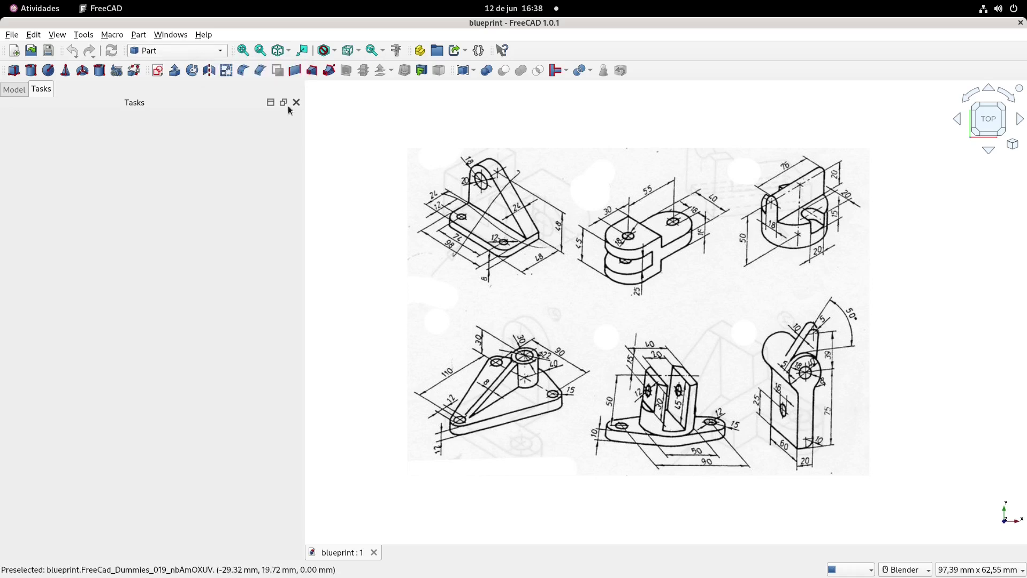
- Create a new empty document and tile its window side by side with the blueprint
{"action": "left_click", "coordinate": [14, 50]}
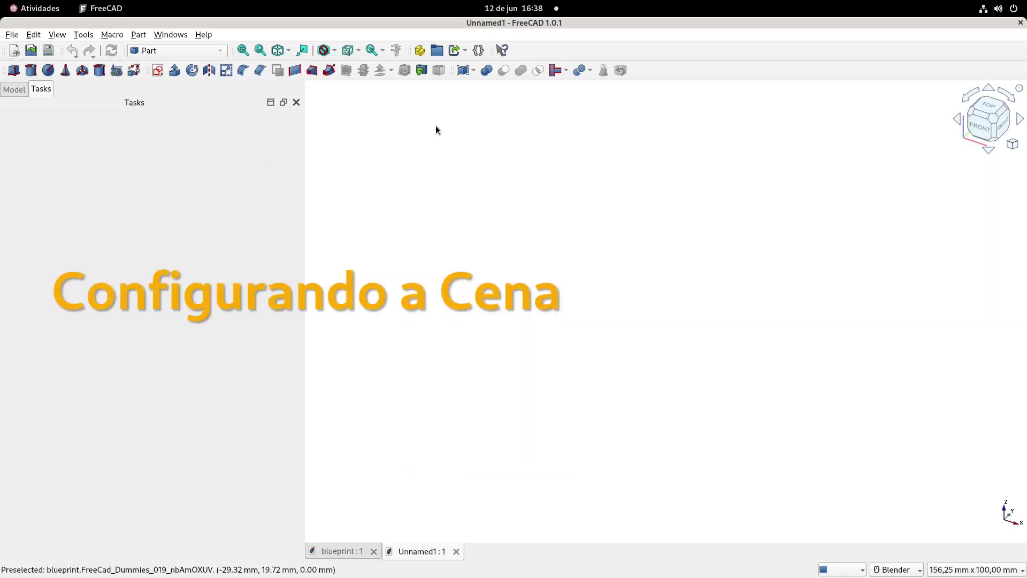
{"action": "left_click", "coordinate": [167, 34]}
{"action": "left_click", "coordinate": [169, 79]}
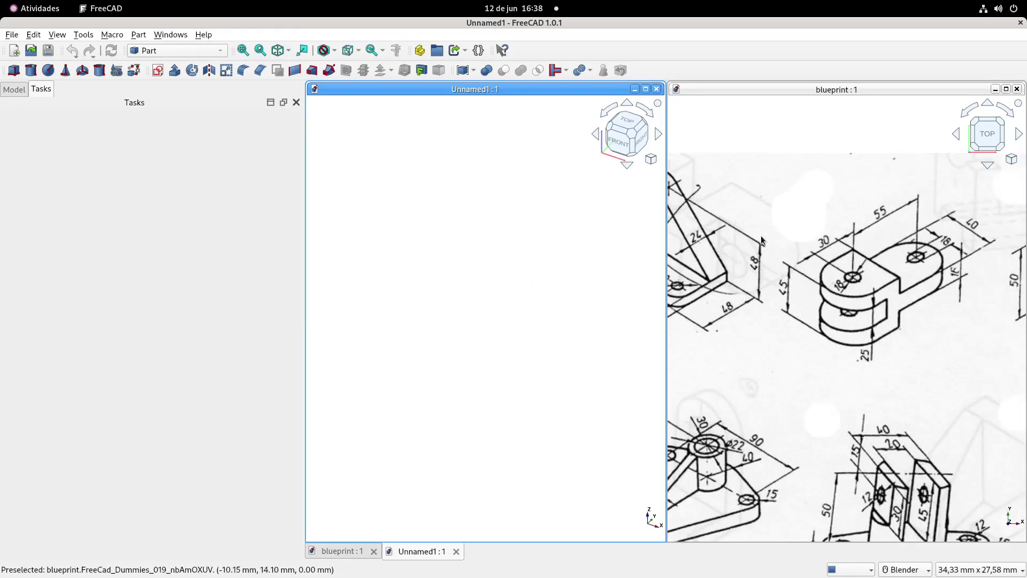
- Narrow the blueprint window around the bracket with the 98 mm base and widen the new document's window up to it
{"action": "middle_click_drag", "start_coordinate": [712, 231], "coordinate": [863, 257], "text": "shift"}
{"action": "scroll", "coordinate": [828, 252], "scroll_direction": "up", "scroll_amount": 3}
{"action": "scroll", "coordinate": [863, 257], "scroll_direction": "down", "scroll_amount": 2}
{"action": "scroll", "coordinate": [823, 242], "scroll_direction": "down", "scroll_amount": 1}
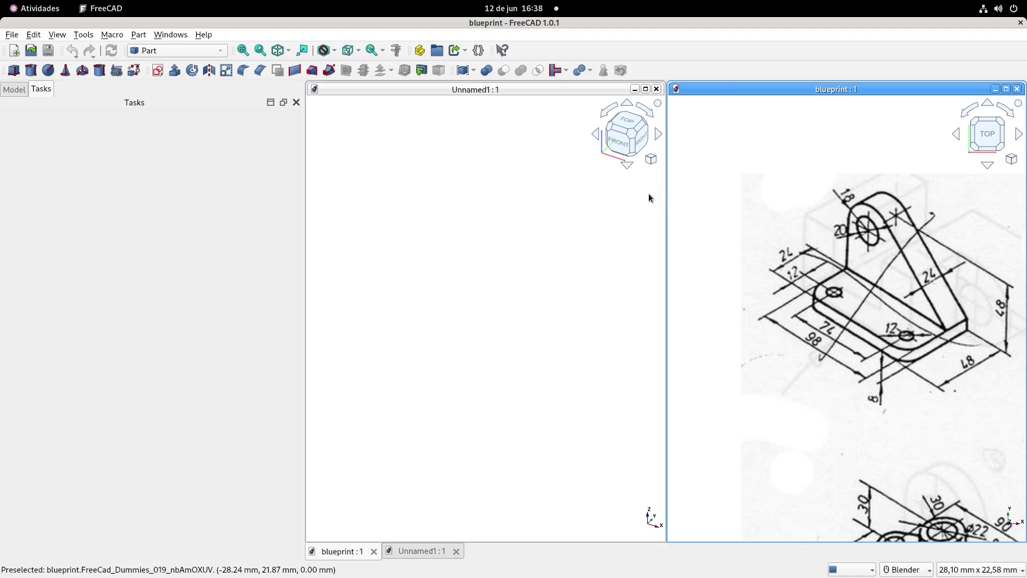
{"action": "left_click_drag", "start_coordinate": [665, 207], "coordinate": [648, 212]}
{"action": "left_click_drag", "start_coordinate": [669, 219], "coordinate": [830, 236]}
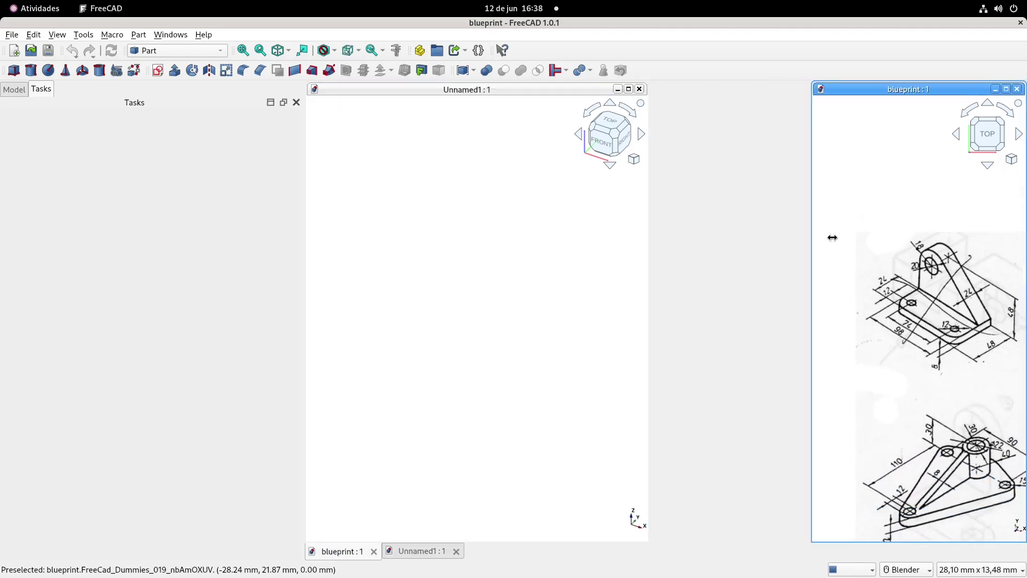
{"action": "scroll", "coordinate": [924, 262], "scroll_direction": "up", "scroll_amount": 3}
{"action": "middle_click_drag", "start_coordinate": [936, 269], "coordinate": [908, 255], "text": "shift"}
{"action": "scroll", "coordinate": [916, 262], "scroll_direction": "down", "scroll_amount": 2}
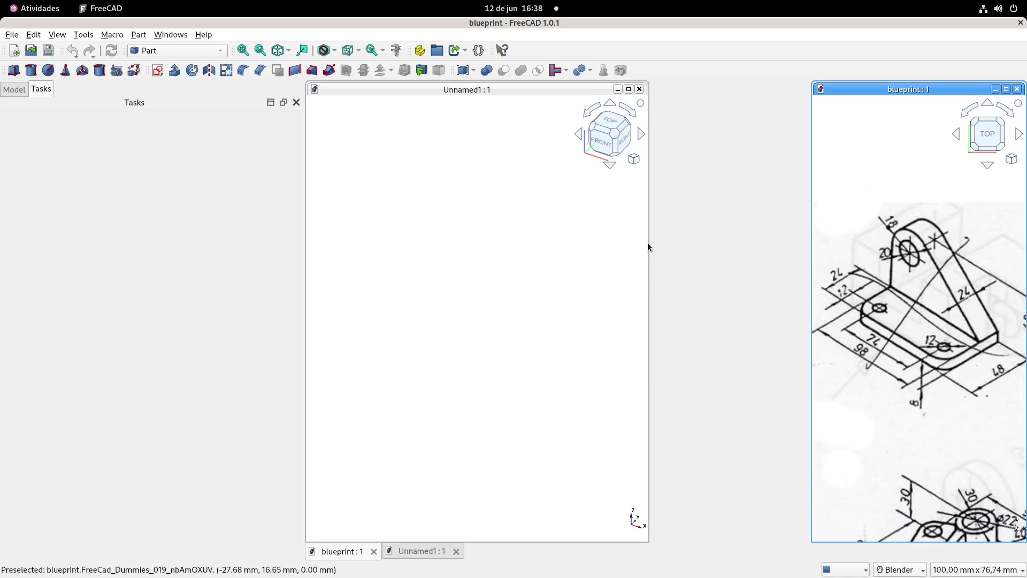
{"action": "left_click_drag", "start_coordinate": [647, 243], "coordinate": [814, 258]}
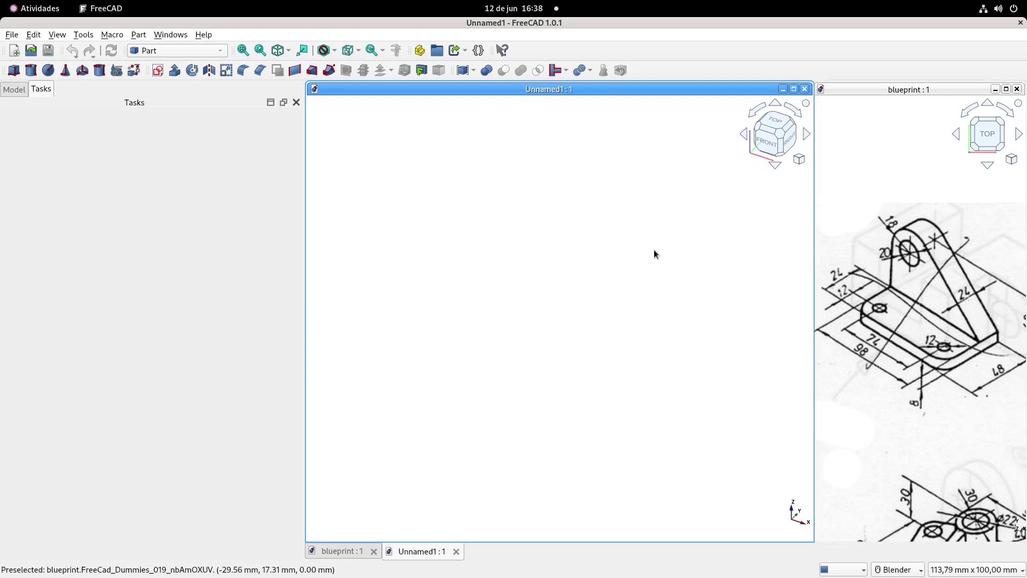
- Switch to the Part Design workbench and show the axis cross at the origin
{"action": "left_click", "coordinate": [188, 53]}
{"action": "left_click", "coordinate": [198, 150]}
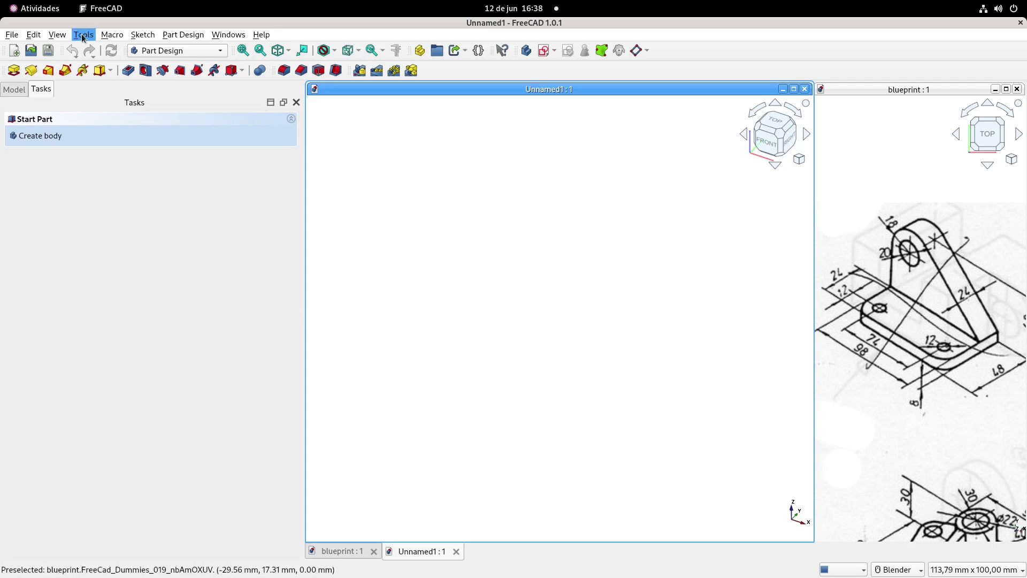
{"action": "left_click", "coordinate": [57, 35]}
{"action": "left_click", "coordinate": [106, 203]}
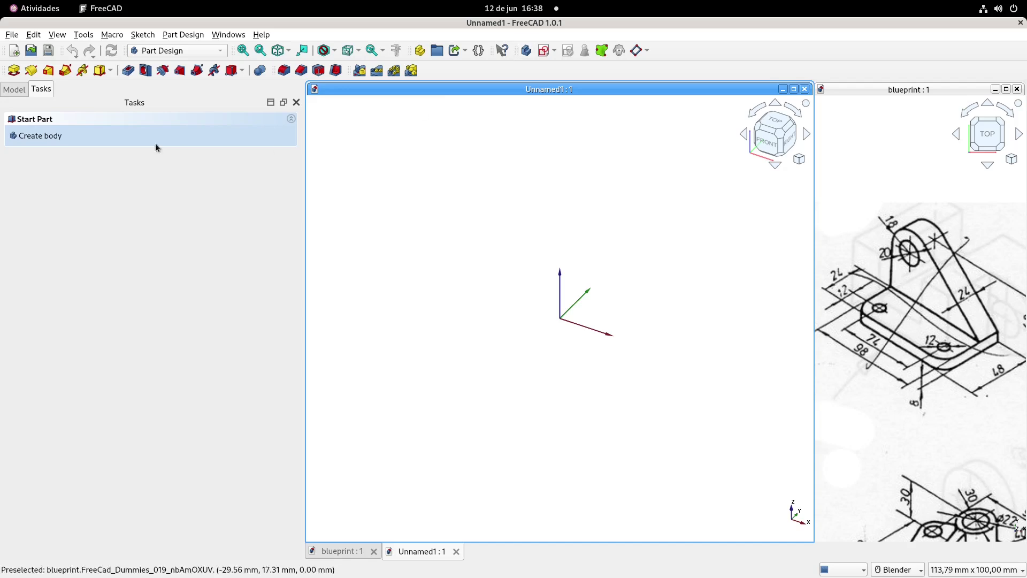
- Show the model tree and create a new body in the empty document
{"action": "left_click", "coordinate": [21, 91]}
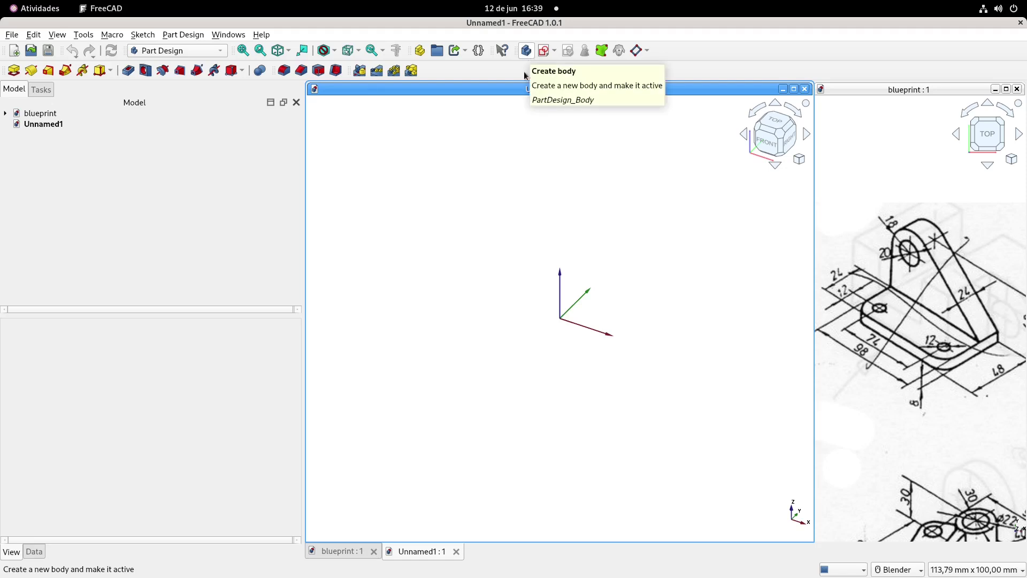
{"action": "left_click", "coordinate": [527, 52]}
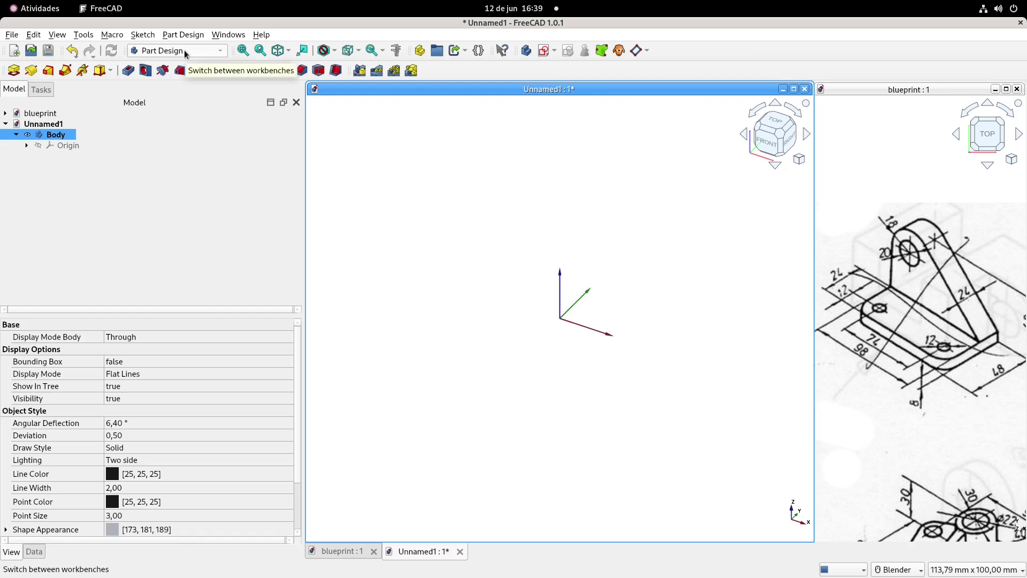
{"action": "left_click", "coordinate": [482, 196]}
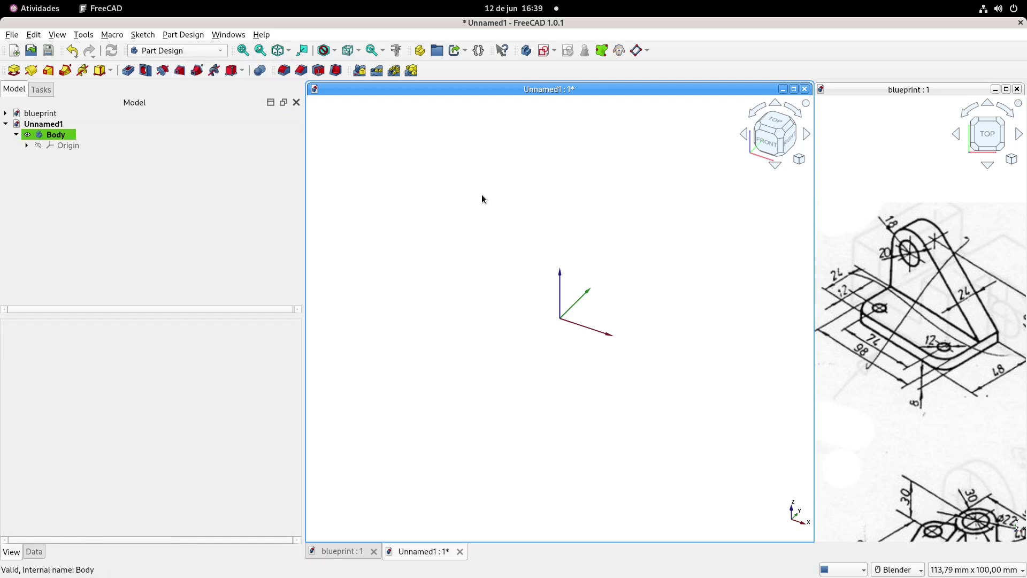
- Save the document as FreeCAD_Dummies_019-A.FCStd in the CAD_3D folder
{"action": "key", "text": "ctrl+s"}
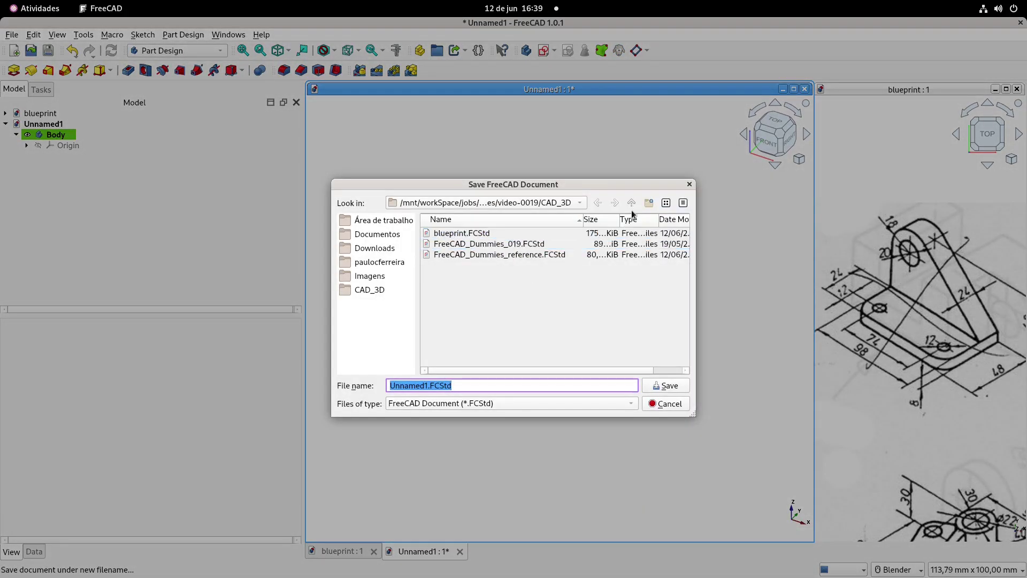
{"action": "left_click", "coordinate": [491, 245]}
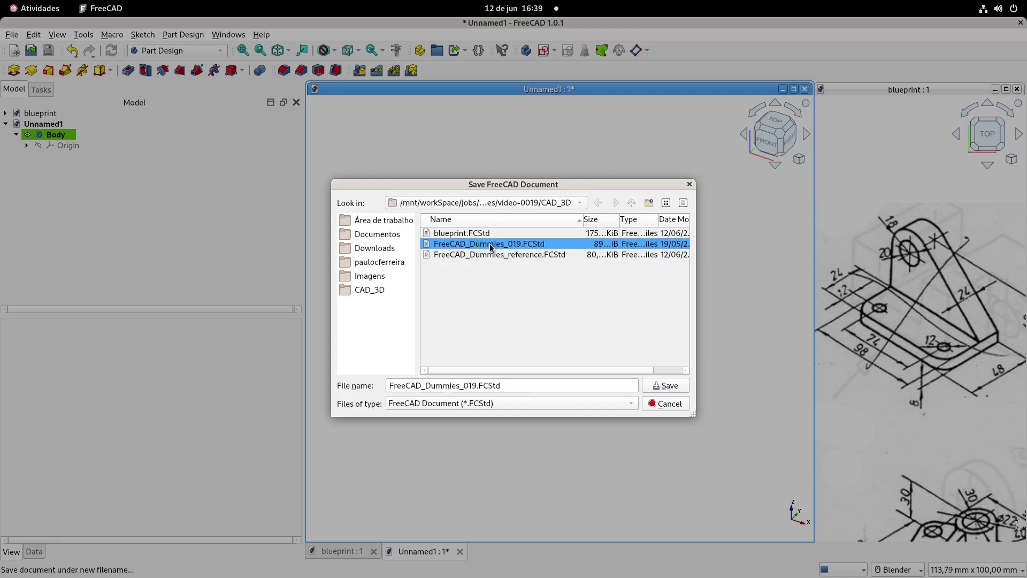
{"action": "left_click", "coordinate": [526, 385]}
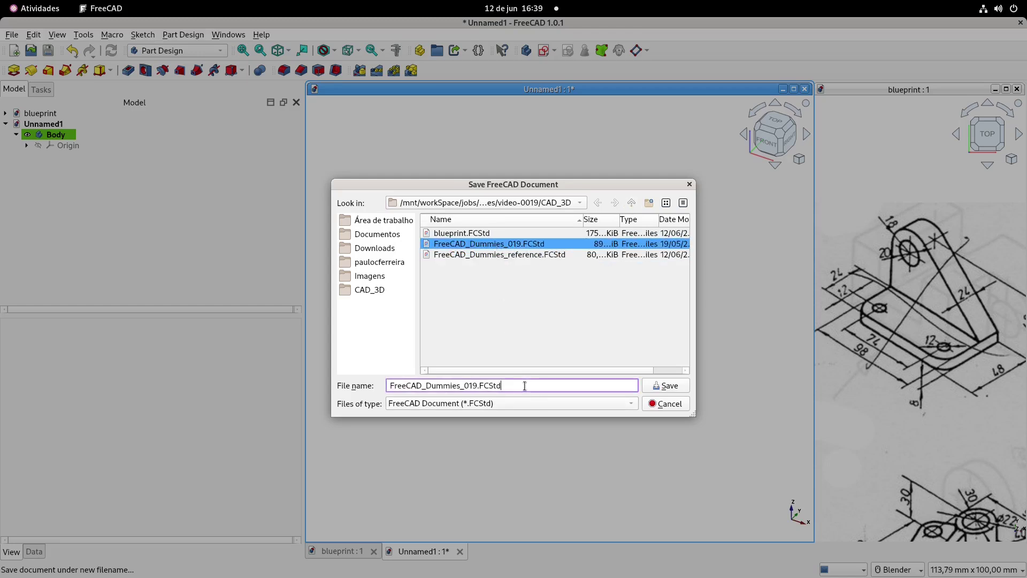
{"action": "left_click", "coordinate": [476, 390]}
{"action": "type", "text": "-A"}
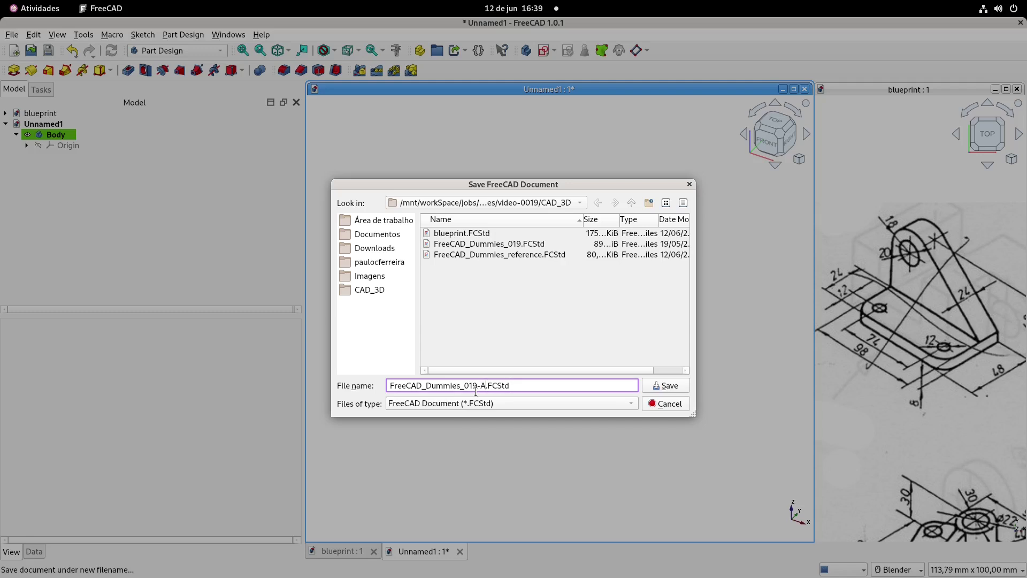
{"action": "left_click", "coordinate": [672, 387]}
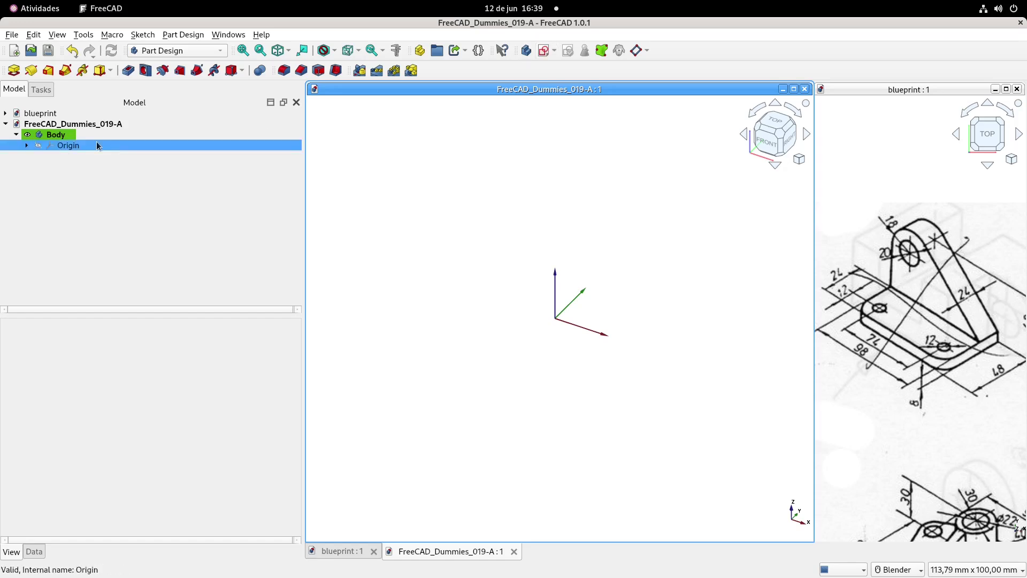
- Create a new sketch on the body's XY-plane
{"action": "left_click", "coordinate": [550, 52]}
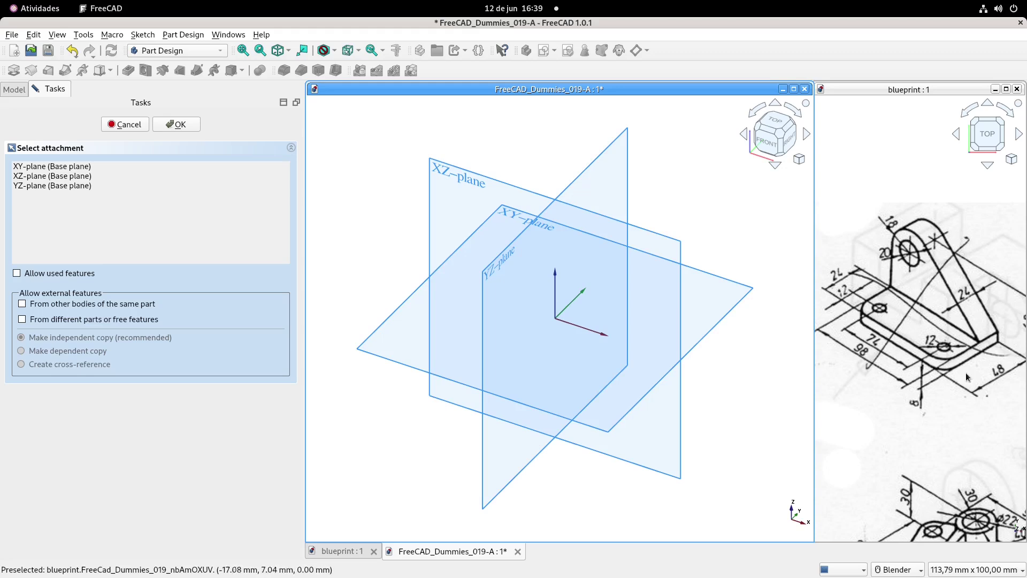
{"action": "middle_click_drag", "start_coordinate": [541, 167], "coordinate": [527, 183]}
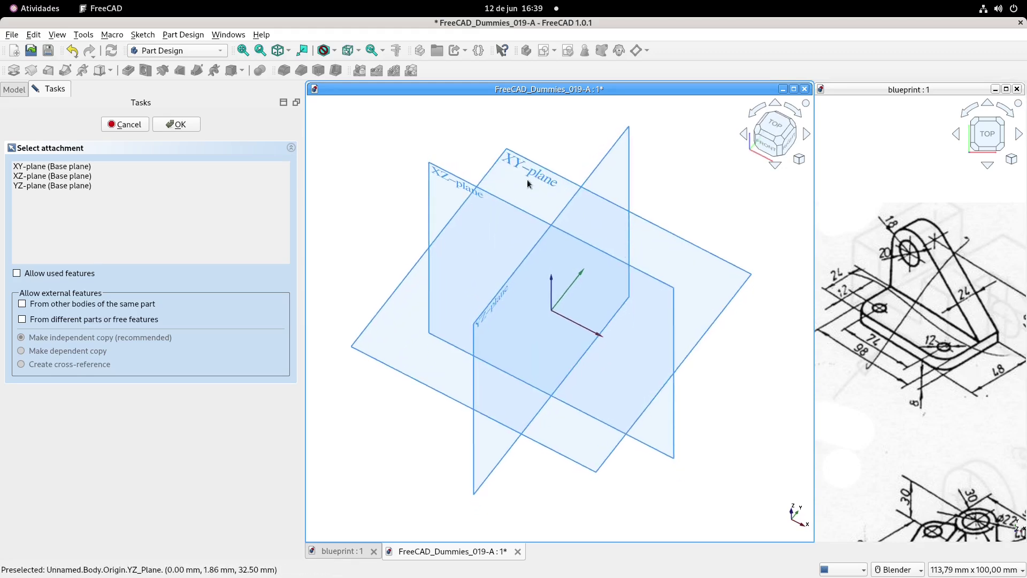
{"action": "left_click", "coordinate": [509, 162]}
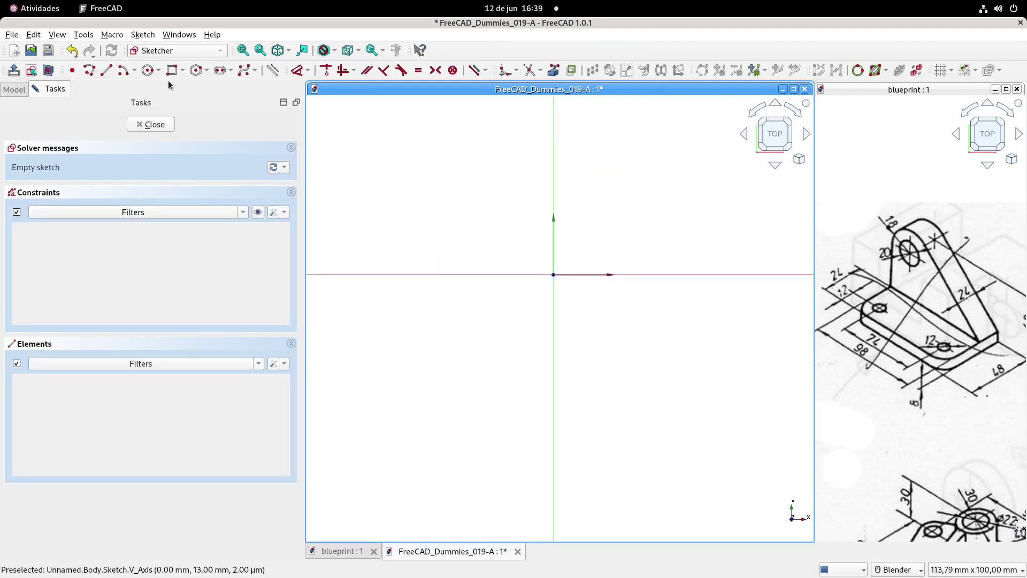
- Draw a rectangle 98 mm wide and 48 mm high below the horizontal axis, with its first corner on that axis
{"action": "left_click", "coordinate": [172, 70]}
{"action": "left_click", "coordinate": [456, 276]}
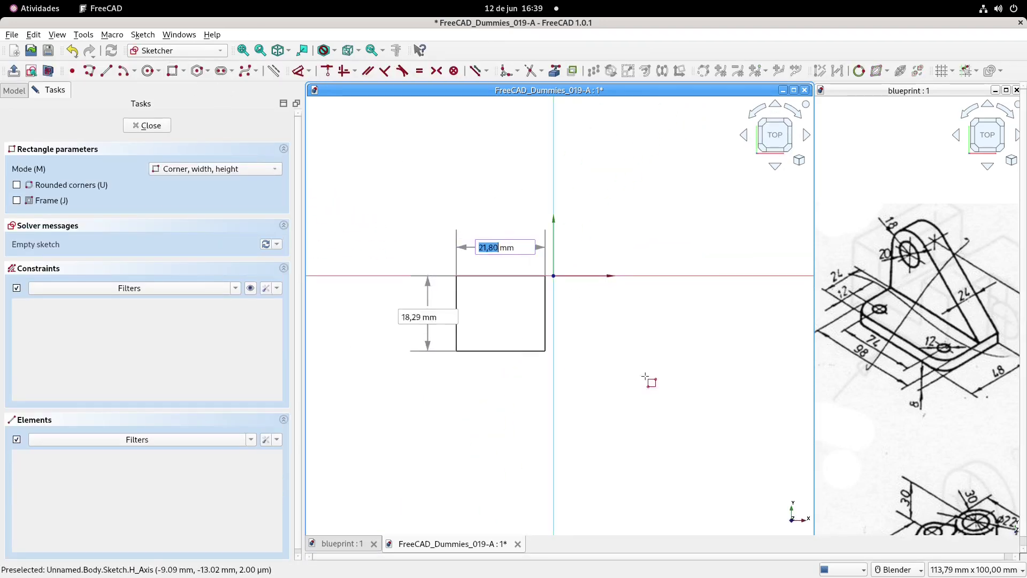
{"action": "type", "text": "98"}
{"action": "key", "text": "Tab"}
{"action": "type", "text": "48"}
{"action": "key", "text": "Return"}
{"action": "scroll", "coordinate": [703, 360], "scroll_direction": "down", "scroll_amount": 2}
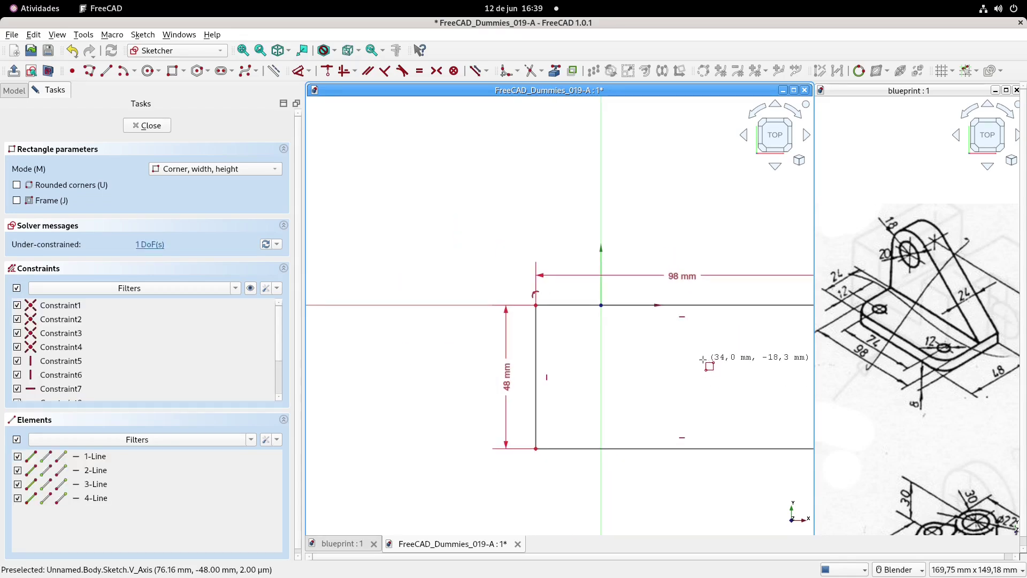
{"action": "mouse_move", "coordinate": [704, 360]}
{"action": "middle_mouse_down", "text": "shift"}
{"action": "mouse_move", "coordinate": [662, 326]}
{"action": "mouse_move", "coordinate": [550, 309]}
{"action": "mouse_move", "coordinate": [571, 315]}
{"action": "middle_mouse_up", "text": "shift"}
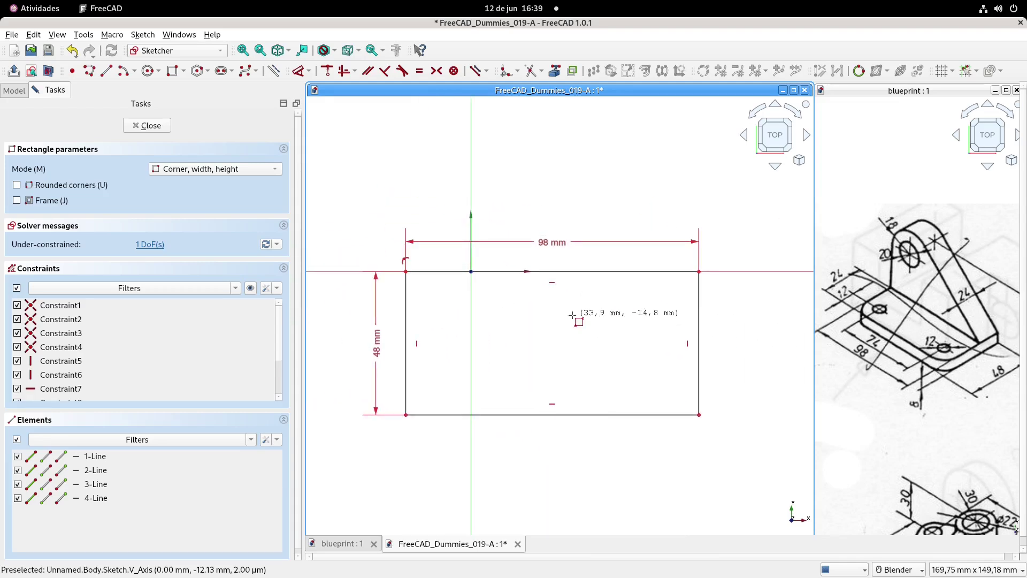
{"action": "right_click", "coordinate": [572, 315]}
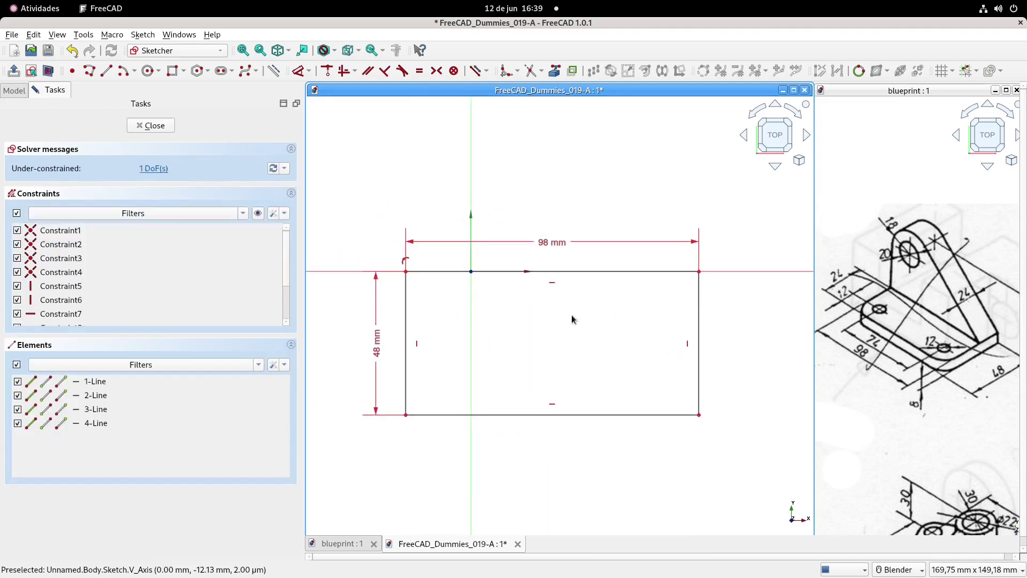
- Constrain the rectangle's two upper corners symmetric about the vertical axis and close the sketch
{"action": "left_click", "coordinate": [405, 271]}
{"action": "left_click", "coordinate": [699, 271]}
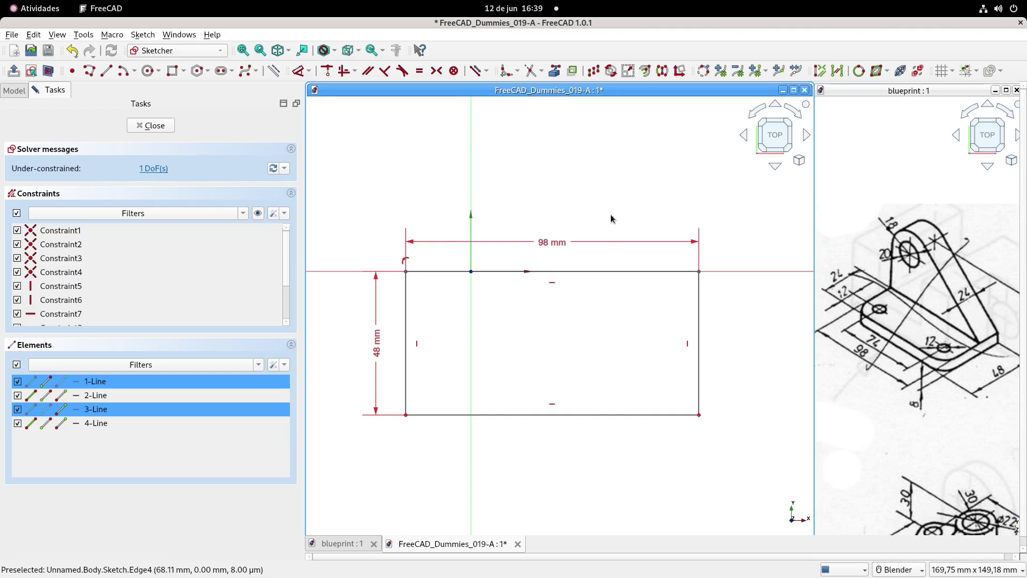
{"action": "left_click", "coordinate": [475, 161]}
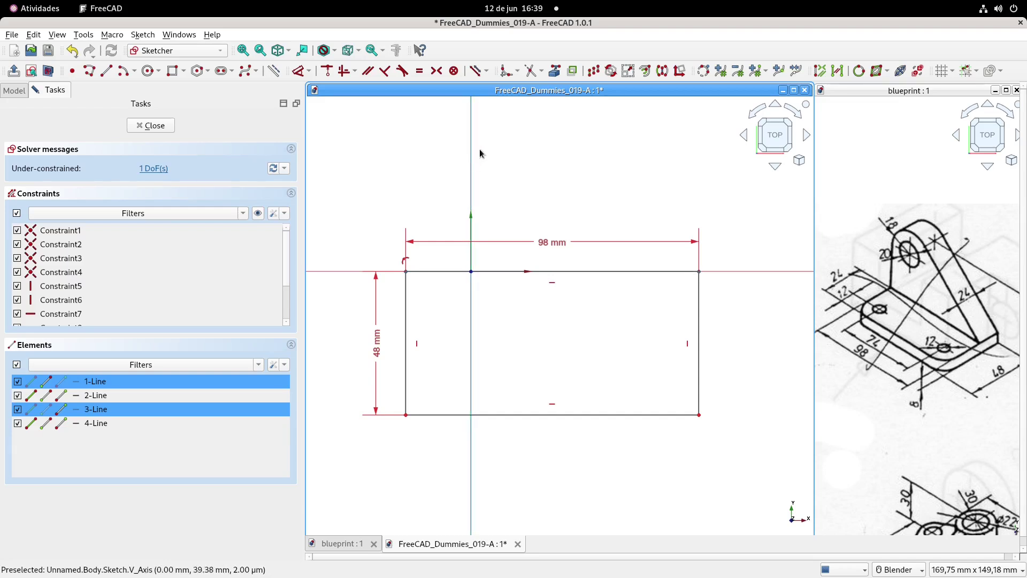
{"action": "left_click", "coordinate": [437, 71]}
{"action": "middle_click_drag", "start_coordinate": [472, 190], "coordinate": [584, 205], "text": "shift"}
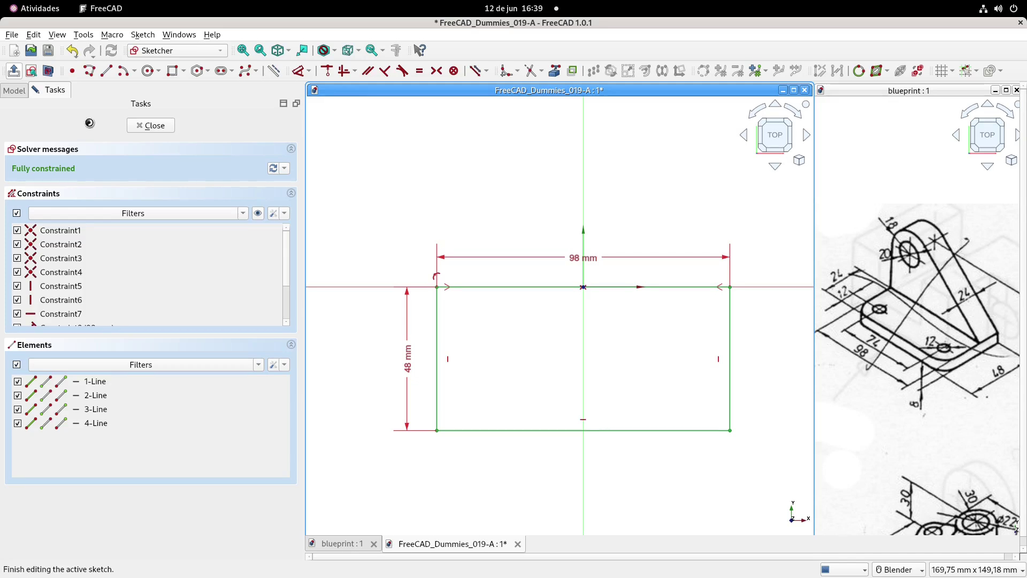
{"action": "left_click", "coordinate": [150, 125]}
- Rename the rectangle's sketch as Sketch-1 in the model tree
{"action": "scroll", "coordinate": [528, 364], "scroll_direction": "down", "scroll_amount": 2}
{"action": "mouse_move", "coordinate": [510, 368]}
{"action": "middle_mouse_down", "text": "shift"}
{"action": "mouse_move", "coordinate": [545, 330]}
{"action": "mouse_move", "coordinate": [542, 288]}
{"action": "mouse_move", "coordinate": [564, 299]}
{"action": "middle_mouse_up", "text": "shift"}
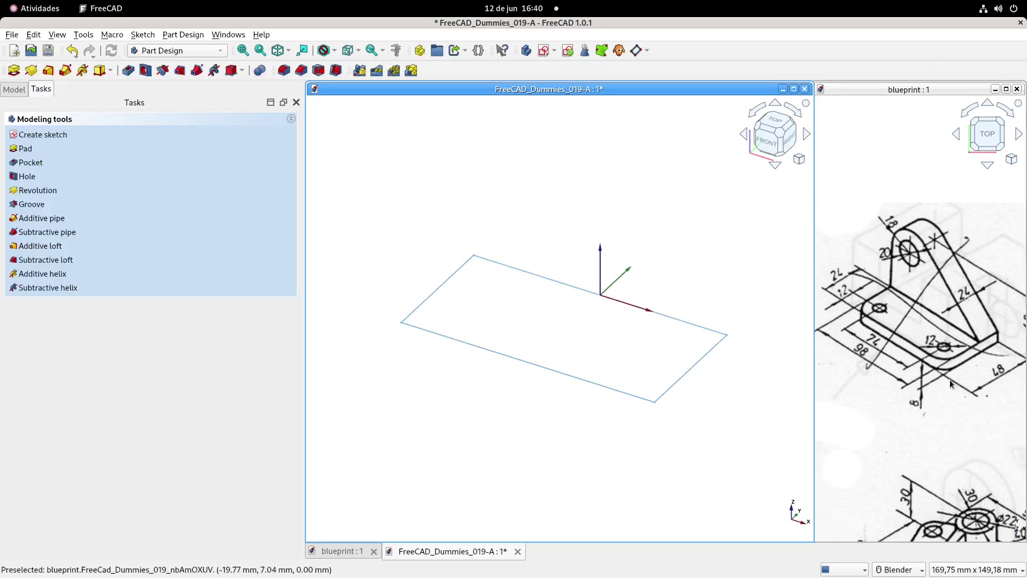
{"action": "middle_click_drag", "start_coordinate": [555, 254], "coordinate": [555, 269], "text": "shift"}
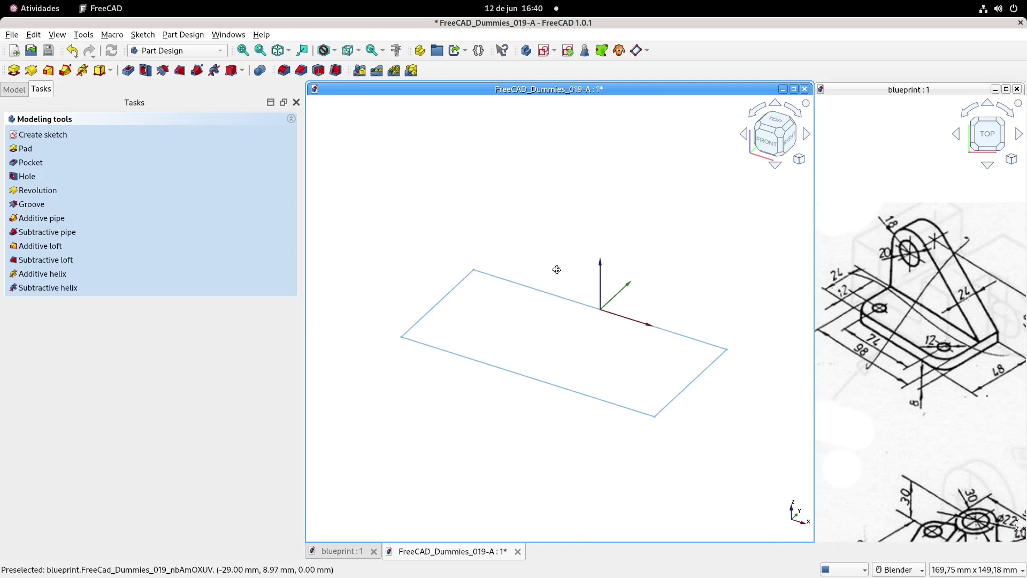
{"action": "left_click", "coordinate": [14, 89]}
{"action": "left_click", "coordinate": [65, 156]}
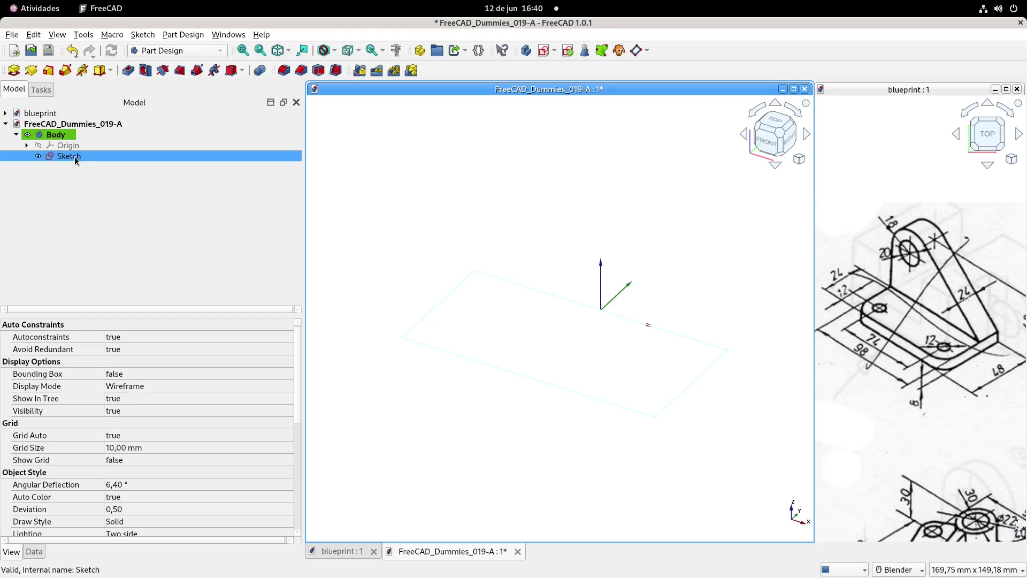
{"action": "left_click", "coordinate": [72, 158]}
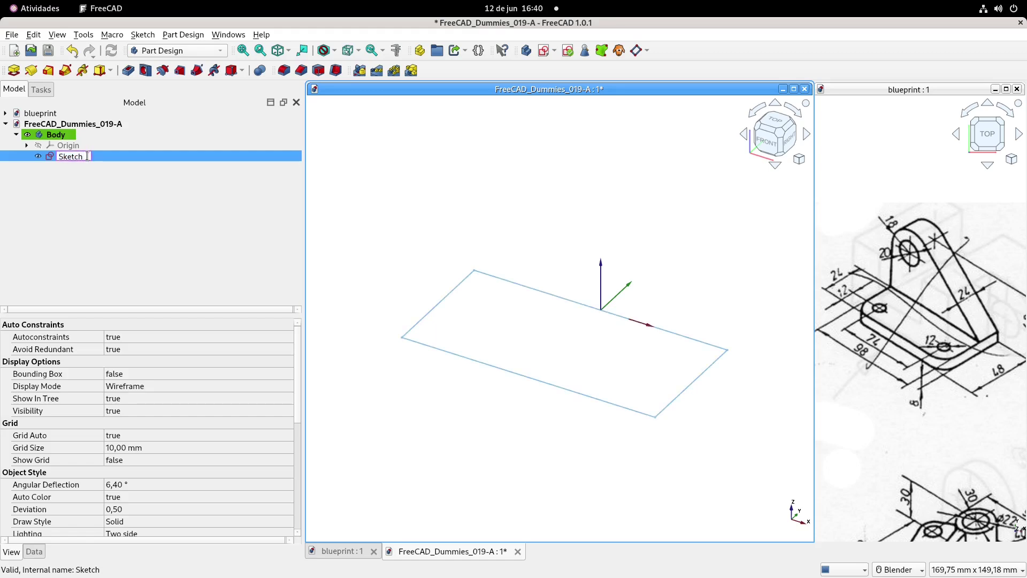
{"action": "type", "text": "-1"}
{"action": "key", "text": "Return"}
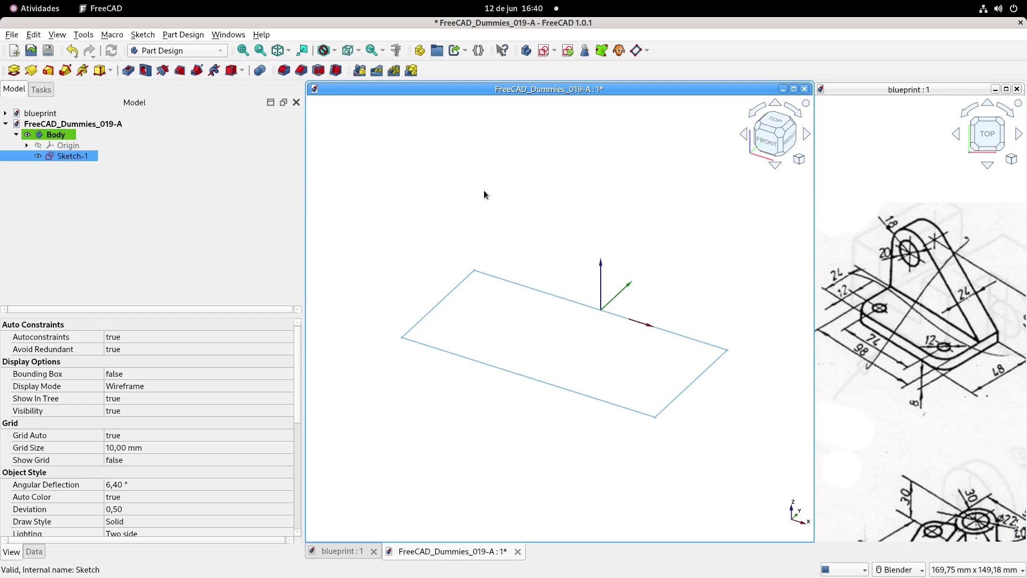
- Pad the rectangle sketch 8 mm to form the base plate
{"action": "left_click", "coordinate": [13, 71]}
{"action": "type", "text": "8"}
{"action": "key", "text": "Return"}
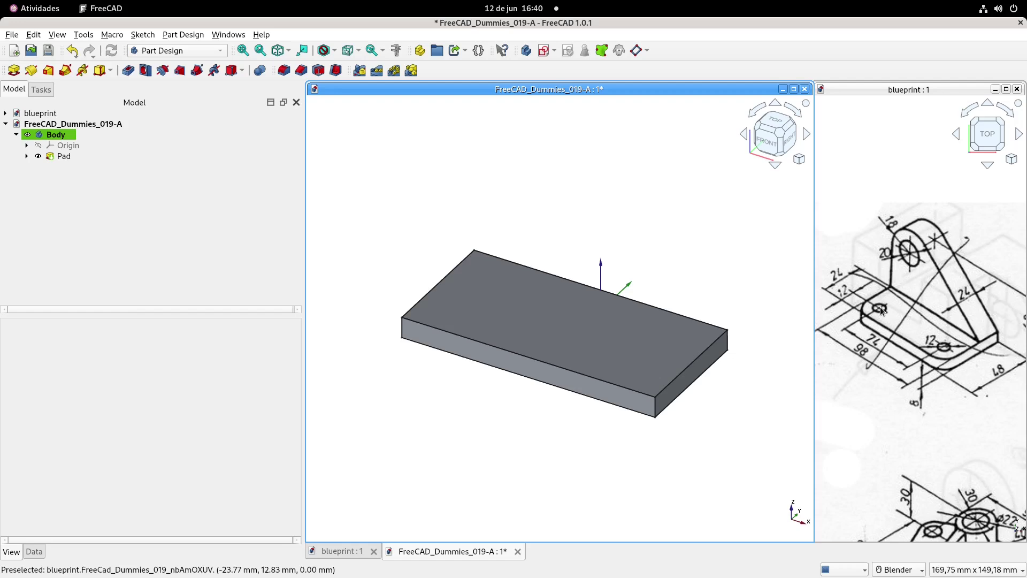
- Fillet the two front vertical edges of the base plate with a 12 mm radius
{"action": "left_click", "coordinate": [656, 409]}
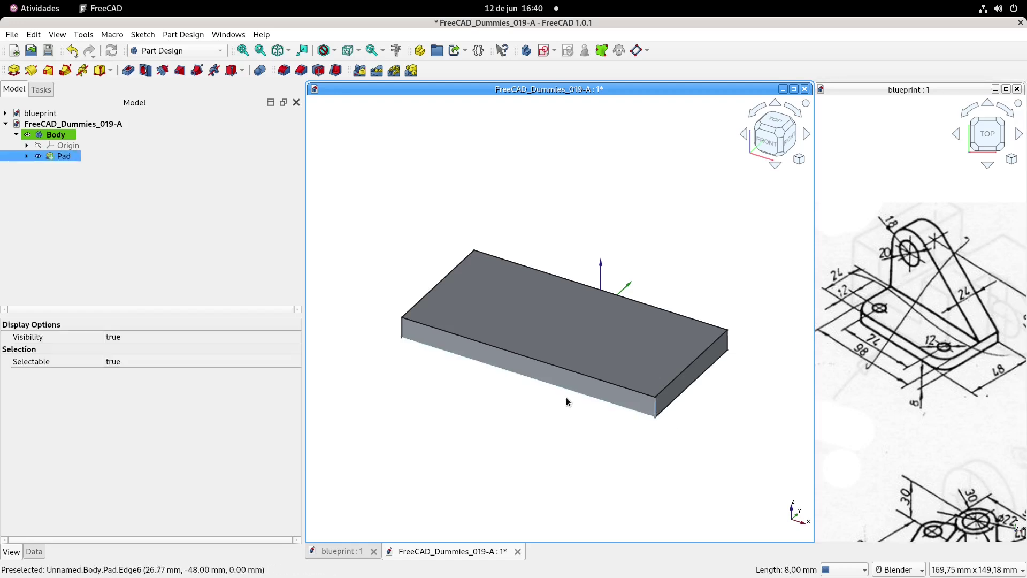
{"action": "left_click", "coordinate": [400, 329], "text": "ctrl"}
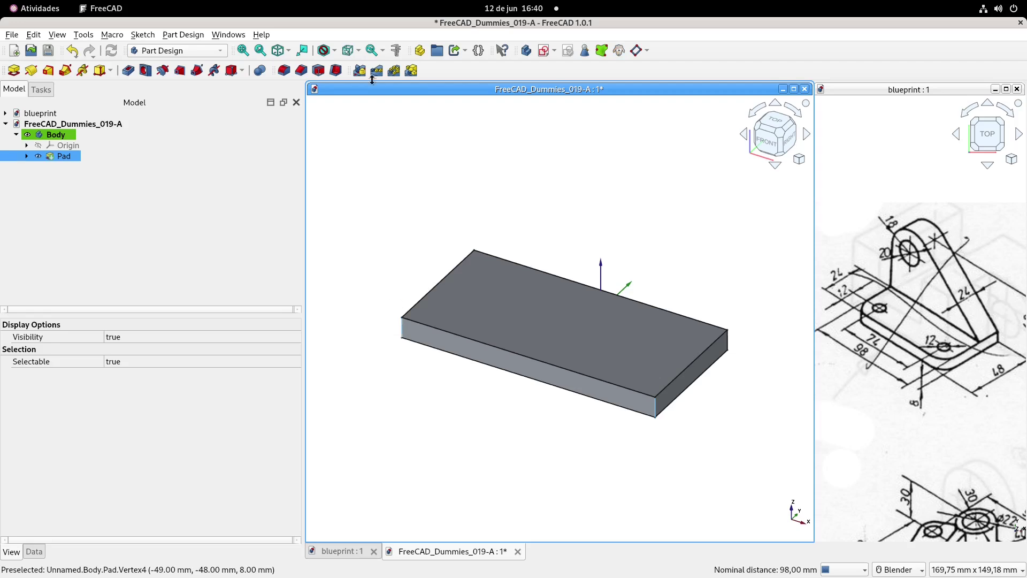
{"action": "left_click", "coordinate": [283, 70]}
{"action": "type", "text": "10"}
{"action": "key", "text": "Return"}
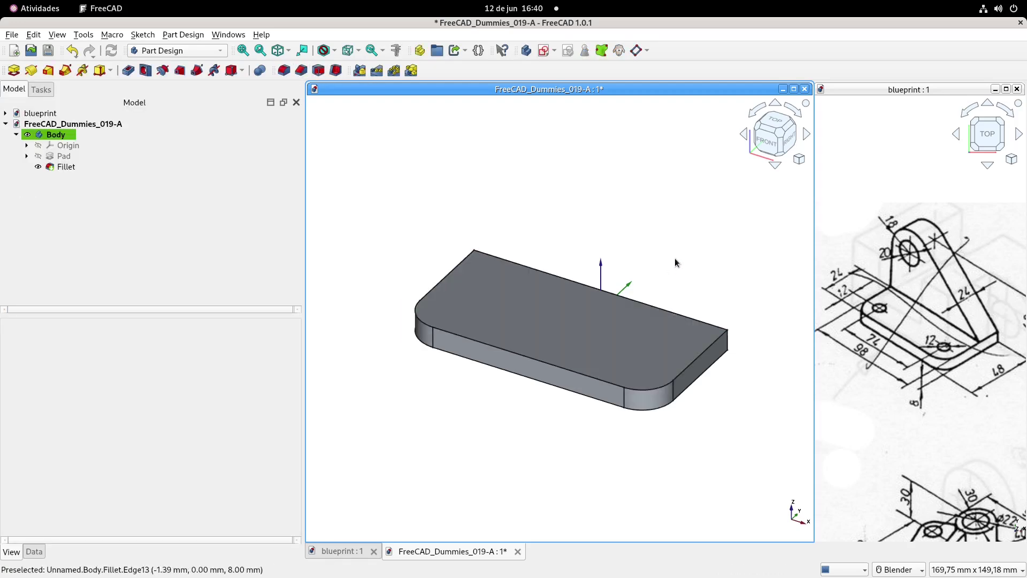
- Start a sketch on the base plate's rear face and project the face's upper edge as external geometry
{"action": "middle_click_drag", "start_coordinate": [946, 318], "coordinate": [937, 277], "text": "shift"}
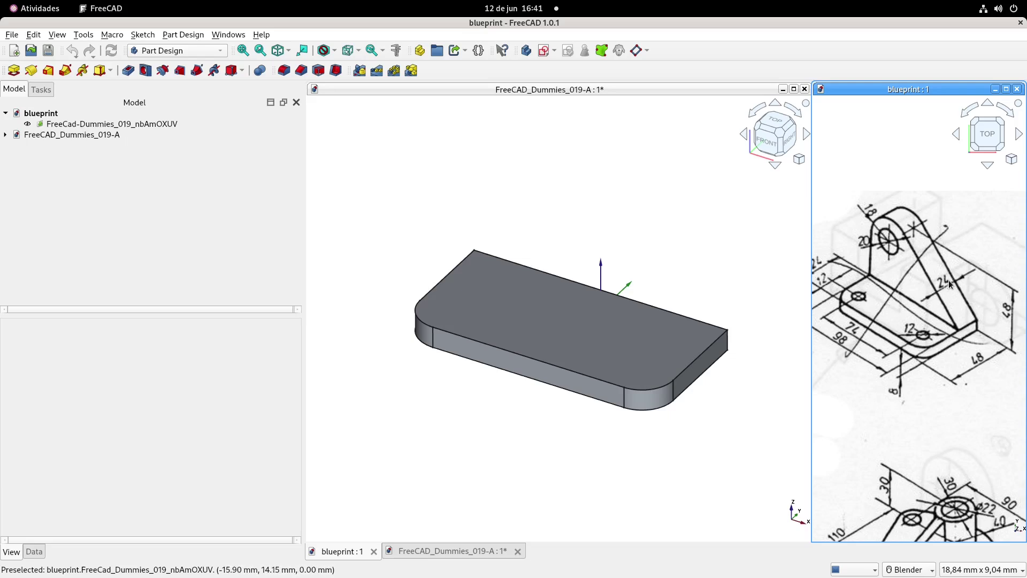
{"action": "middle_click_drag", "start_coordinate": [953, 295], "coordinate": [949, 295], "text": "shift"}
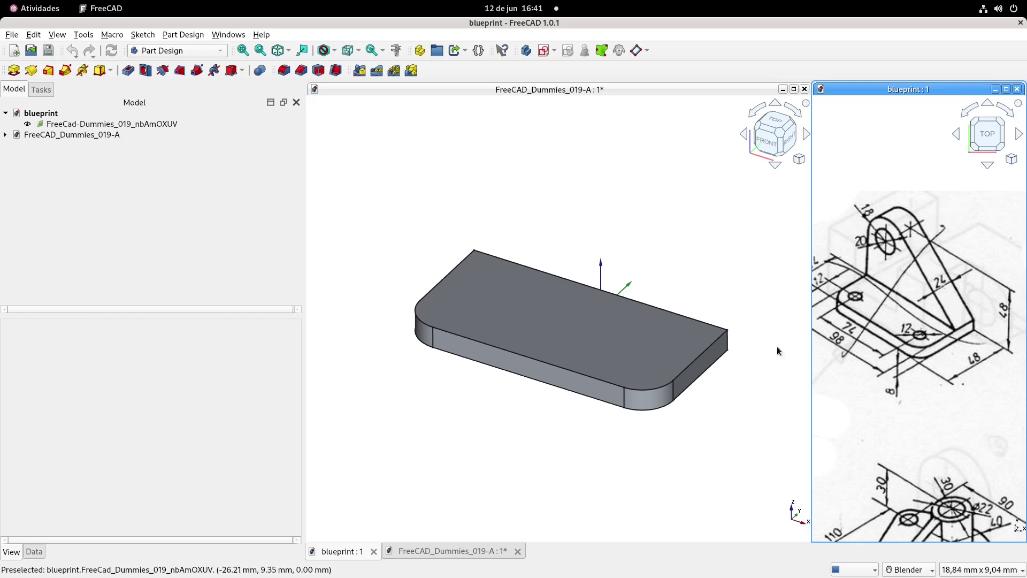
{"action": "left_click", "coordinate": [722, 312]}
{"action": "middle_click_drag", "start_coordinate": [724, 311], "coordinate": [542, 285]}
{"action": "middle_click_drag", "start_coordinate": [719, 249], "coordinate": [705, 335], "text": "shift"}
{"action": "left_click", "coordinate": [687, 333]}
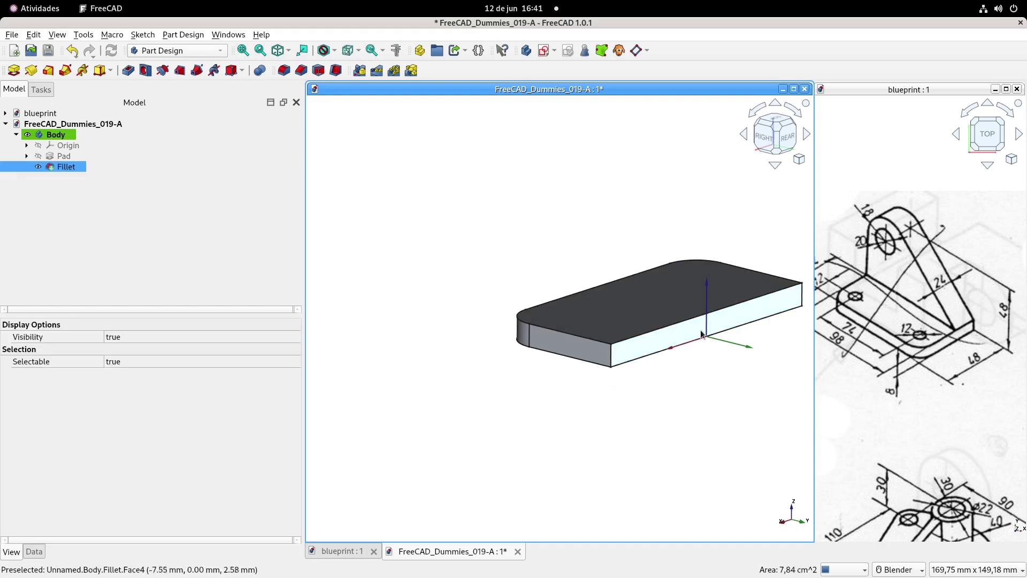
{"action": "left_click", "coordinate": [543, 51]}
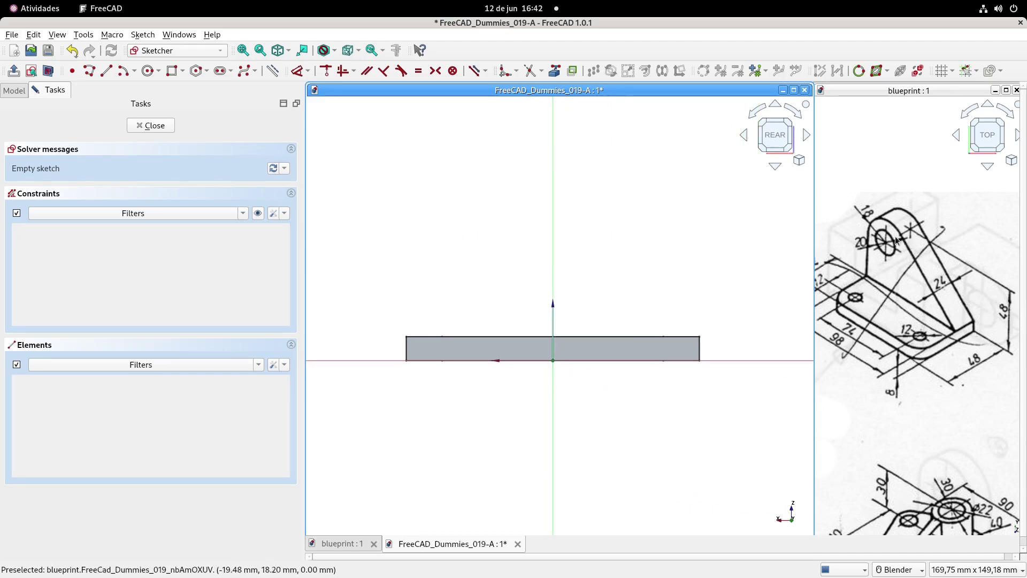
{"action": "left_click", "coordinate": [554, 71]}
{"action": "left_click", "coordinate": [658, 330]}
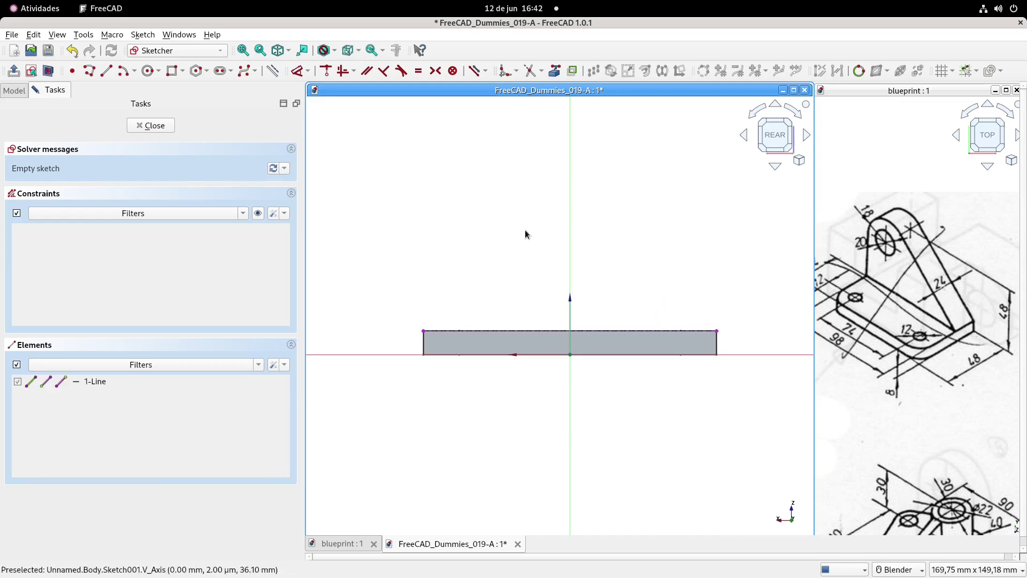
- Draw a rectangle above the projected edge from its right endpoint and make the lower-left corner coincident with the edge's left endpoint
{"action": "middle_click_drag", "start_coordinate": [530, 222], "coordinate": [534, 223], "text": "shift"}
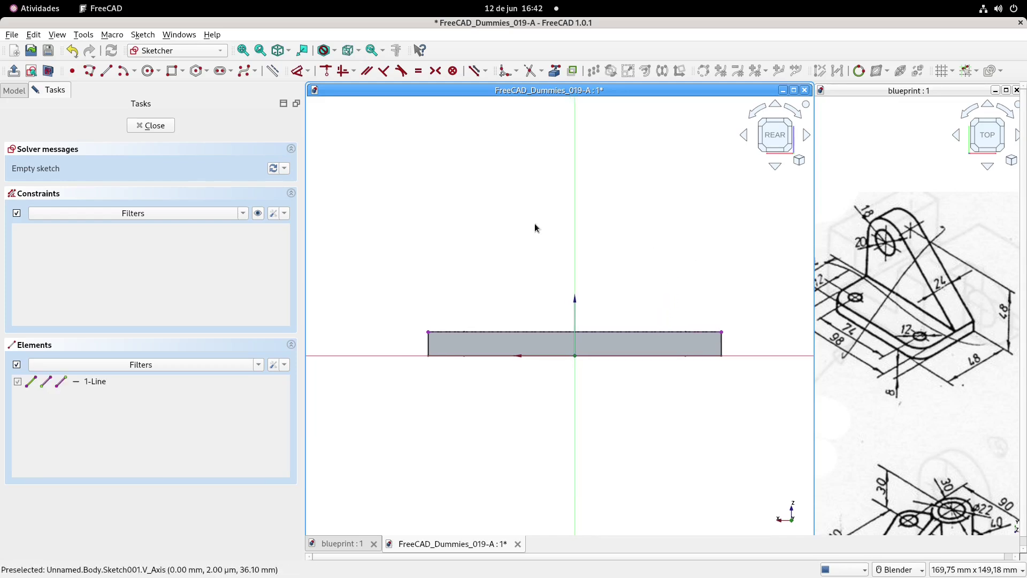
{"action": "left_click", "coordinate": [107, 71]}
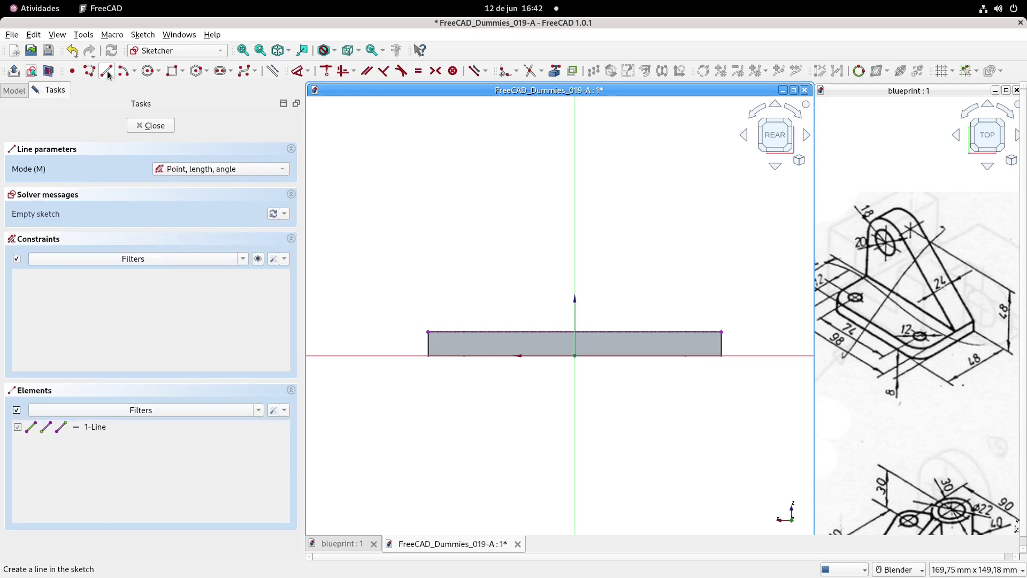
{"action": "left_click", "coordinate": [171, 72]}
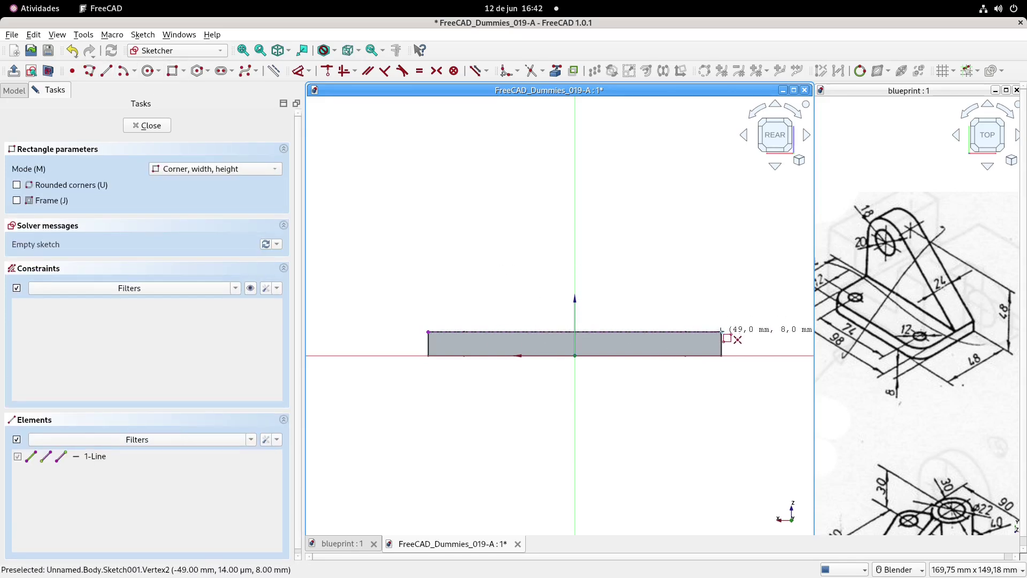
{"action": "left_click", "coordinate": [722, 332]}
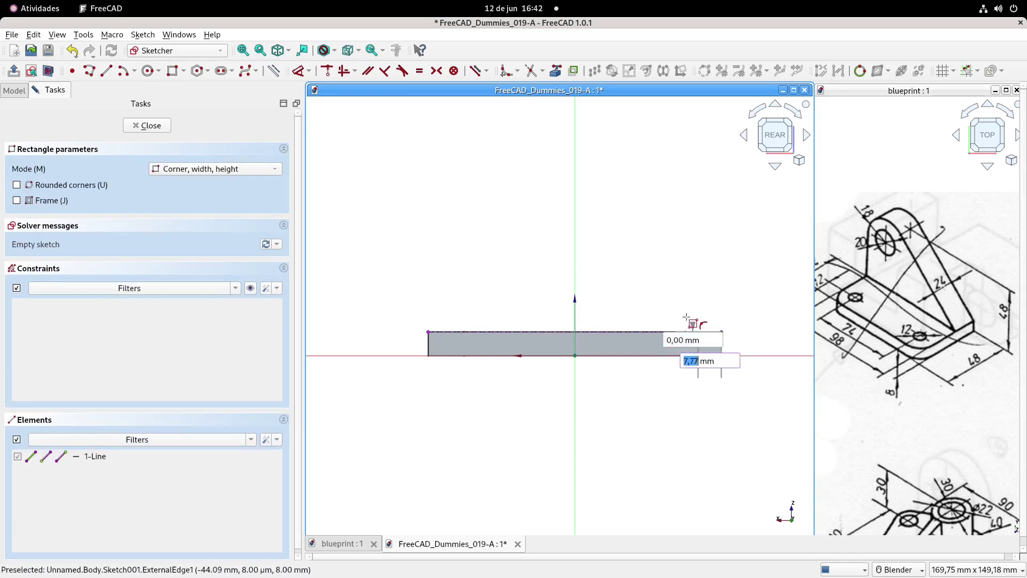
{"action": "left_click", "coordinate": [469, 268]}
{"action": "right_click", "coordinate": [496, 248]}
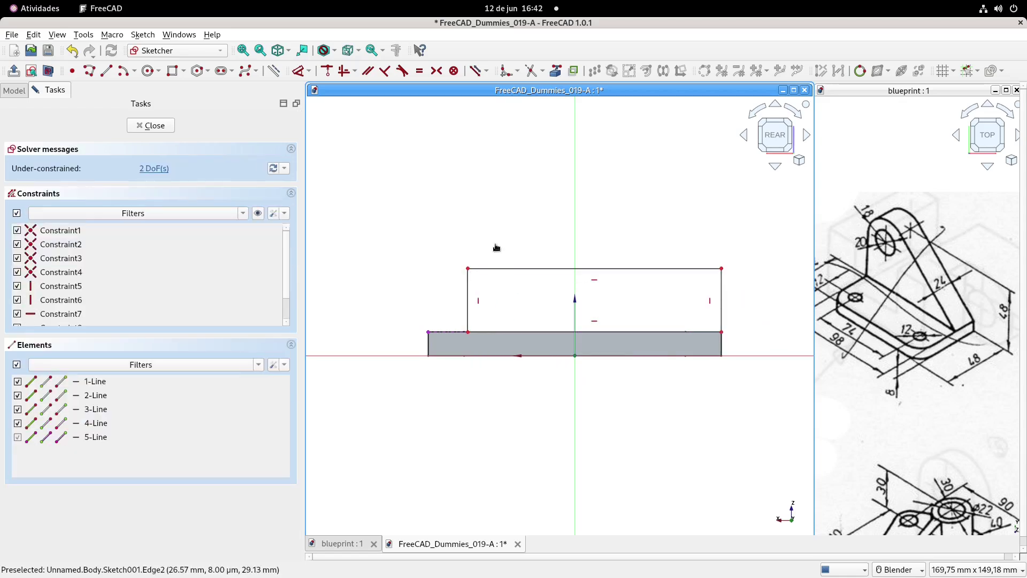
{"action": "left_click", "coordinate": [428, 333]}
{"action": "left_click", "coordinate": [327, 71]}
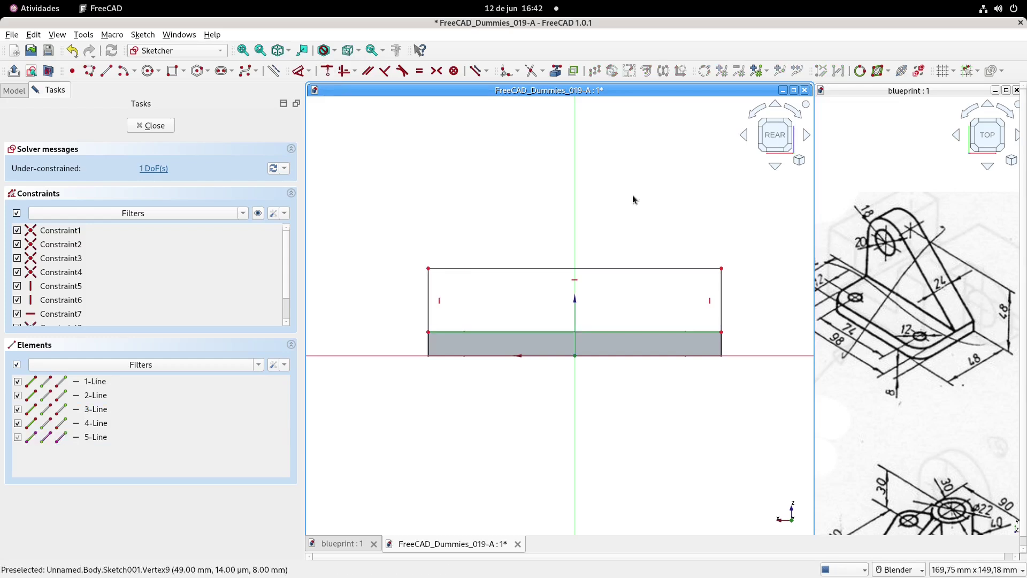
- Delete the rectangle's upper line and its left vertical line
{"action": "left_click", "coordinate": [466, 269]}
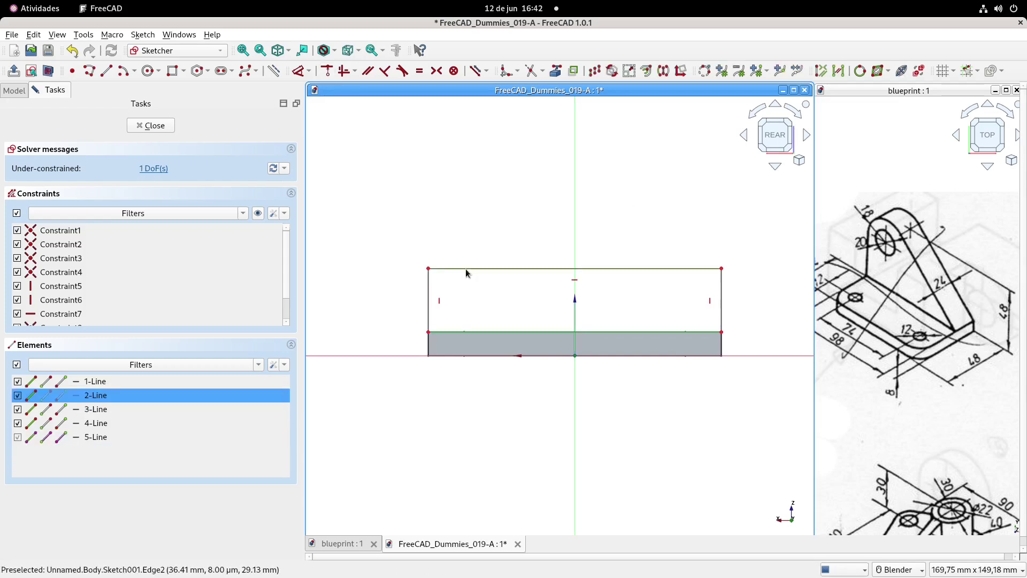
{"action": "key", "text": "Delete"}
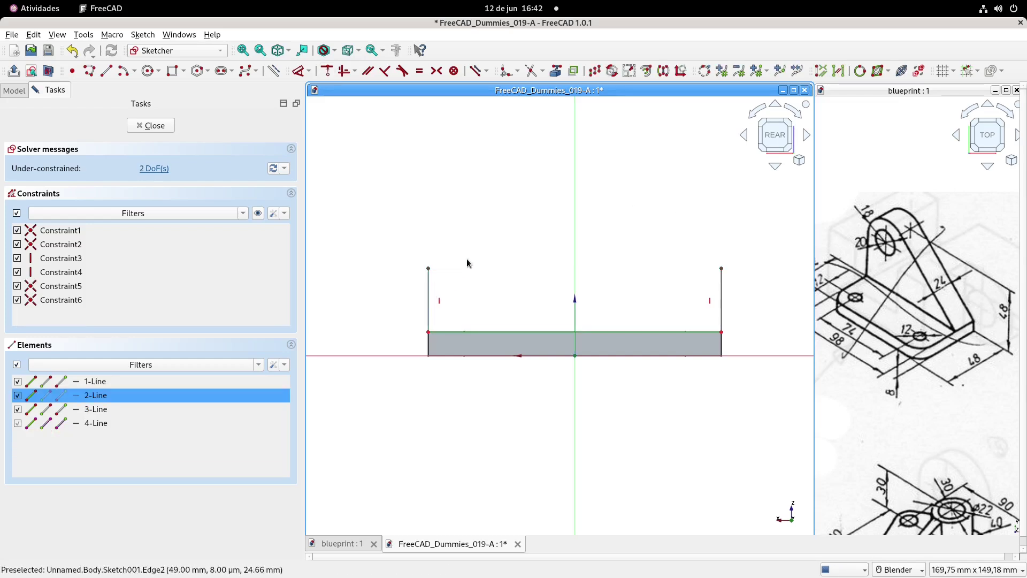
{"action": "key", "text": "Delete"}
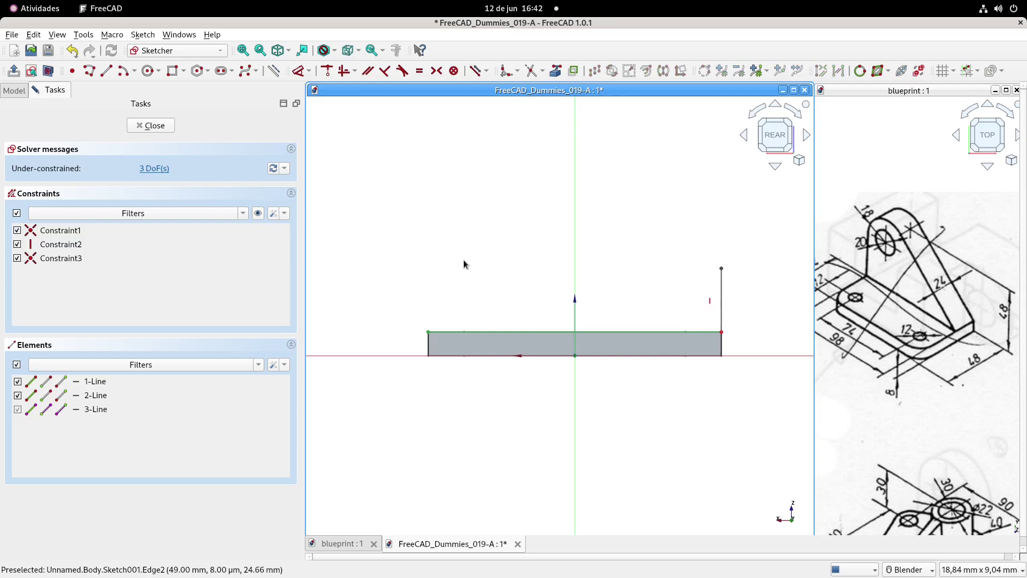
- Draw an arc by its center, starting at the remaining vertical line's upper end and curving over toward the left
{"action": "left_click", "coordinate": [126, 73]}
{"action": "left_click", "coordinate": [673, 265]}
{"action": "left_click", "coordinate": [721, 268]}
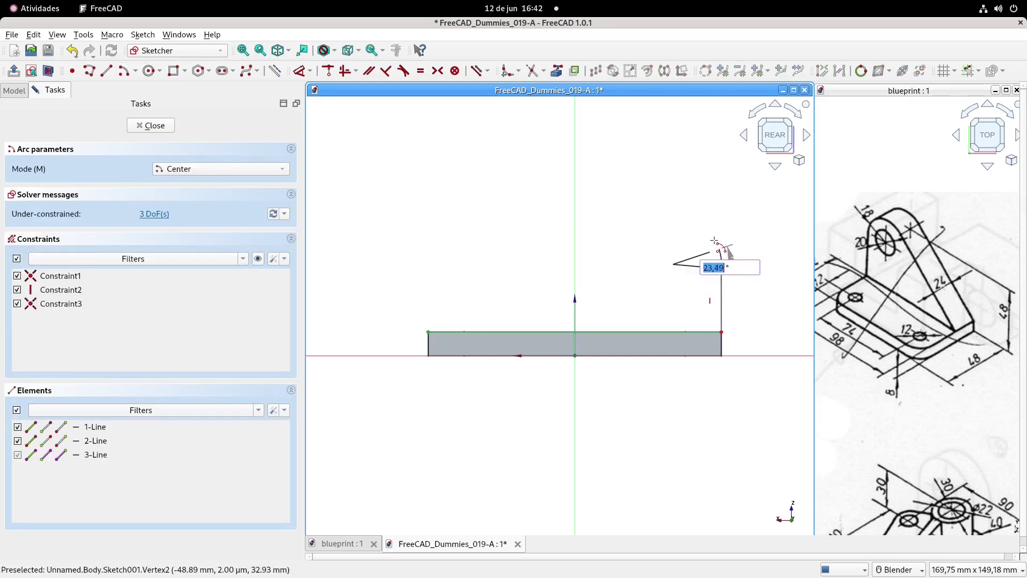
{"action": "left_click", "coordinate": [639, 212]}
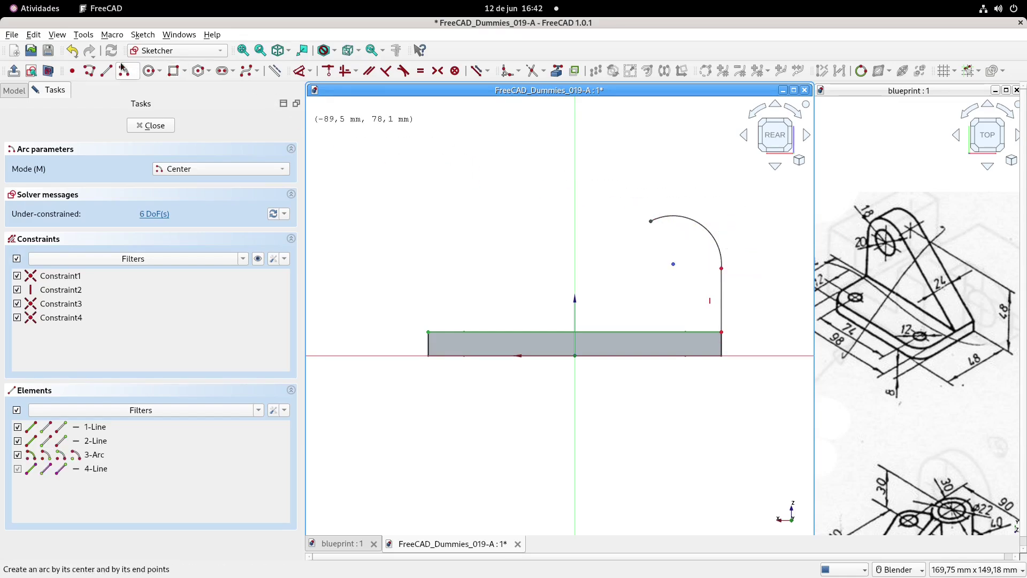
- Close the profile with a sloped line from the projected edge's left endpoint to the arc's free end
{"action": "left_click", "coordinate": [107, 74]}
{"action": "left_click", "coordinate": [428, 332]}
{"action": "left_click", "coordinate": [651, 221]}
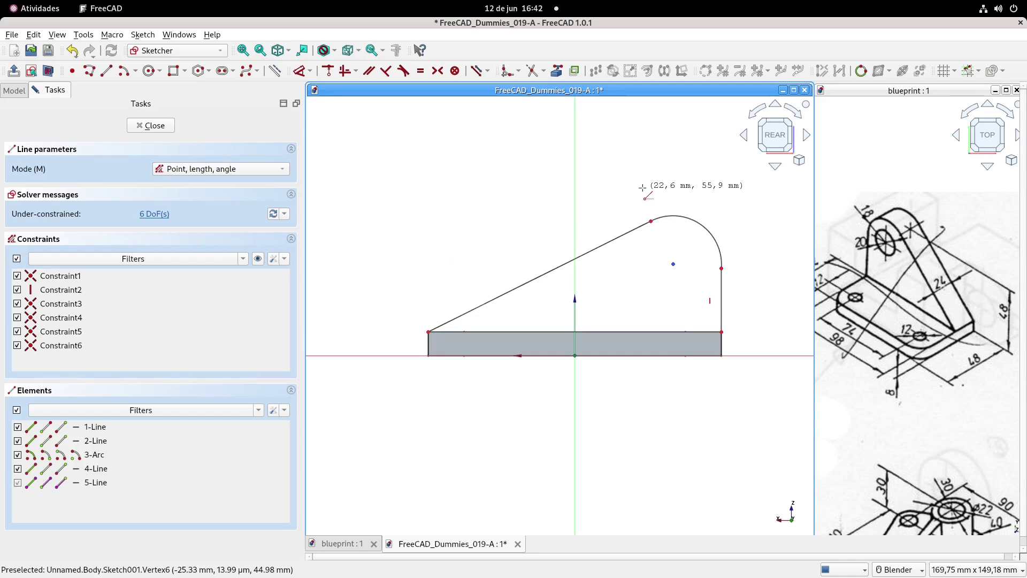
{"action": "right_click", "coordinate": [644, 191]}
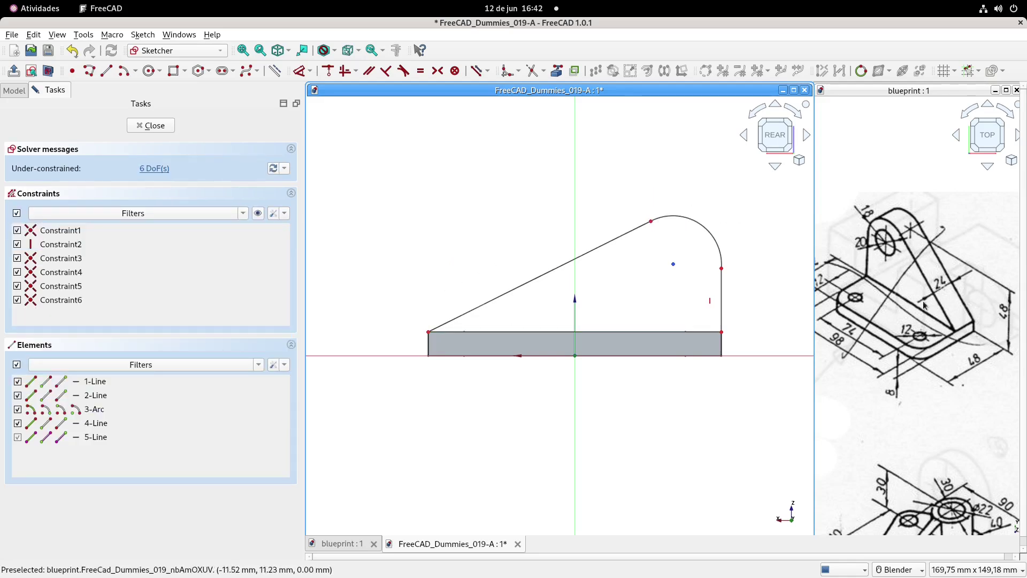
- Dimension the arc's center 48 mm above the horizontal axis
{"action": "middle_click_drag", "start_coordinate": [633, 189], "coordinate": [624, 191], "text": "shift"}
{"action": "left_click", "coordinate": [301, 73]}
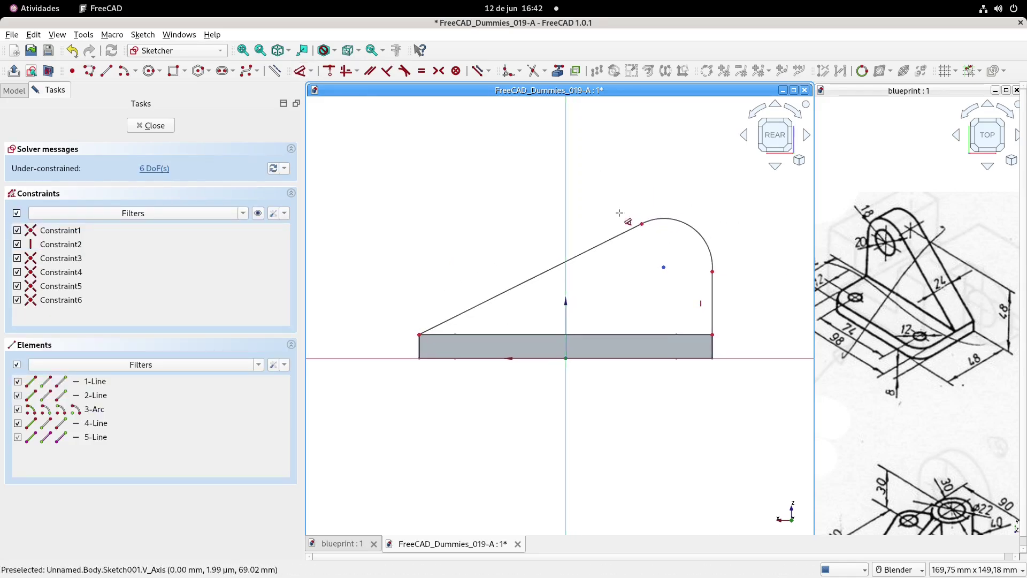
{"action": "left_click", "coordinate": [662, 266]}
{"action": "left_click", "coordinate": [756, 309]}
{"action": "type", "text": "48"}
{"action": "key", "text": "Return"}
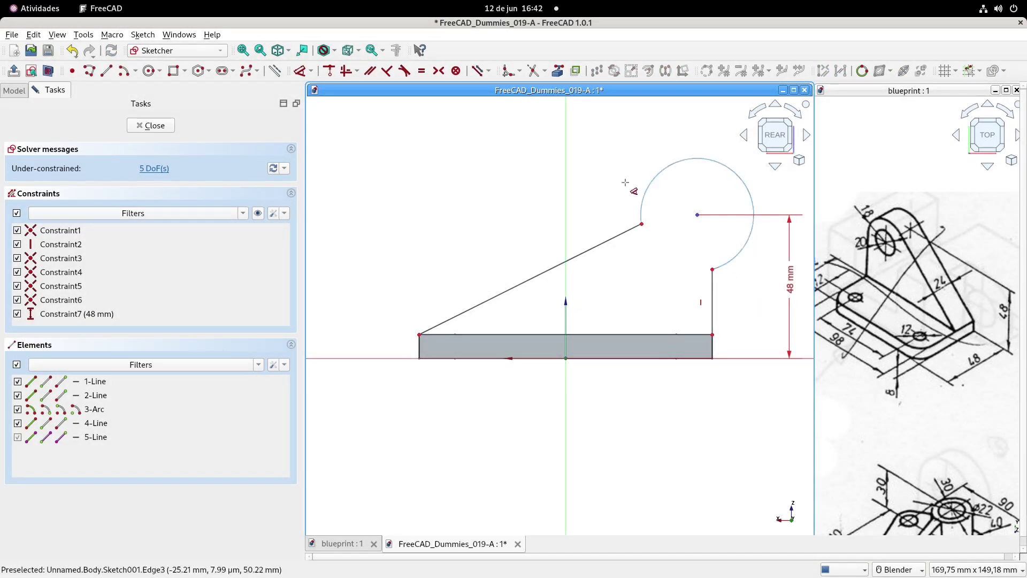
- Make the arc tangent to both the vertical line and the sloped line
{"action": "left_click", "coordinate": [405, 70]}
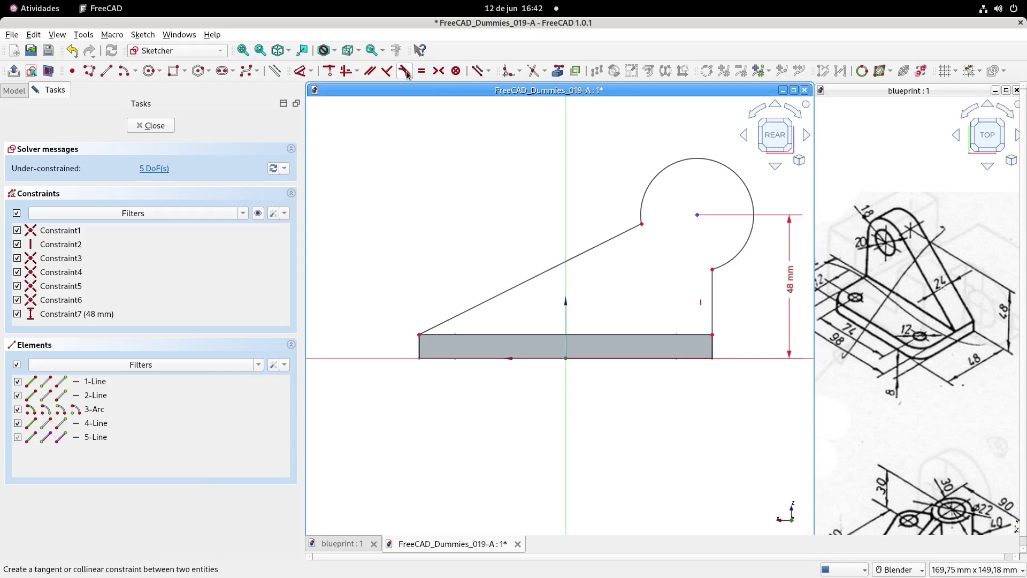
{"action": "left_click", "coordinate": [719, 290]}
{"action": "left_click", "coordinate": [744, 250]}
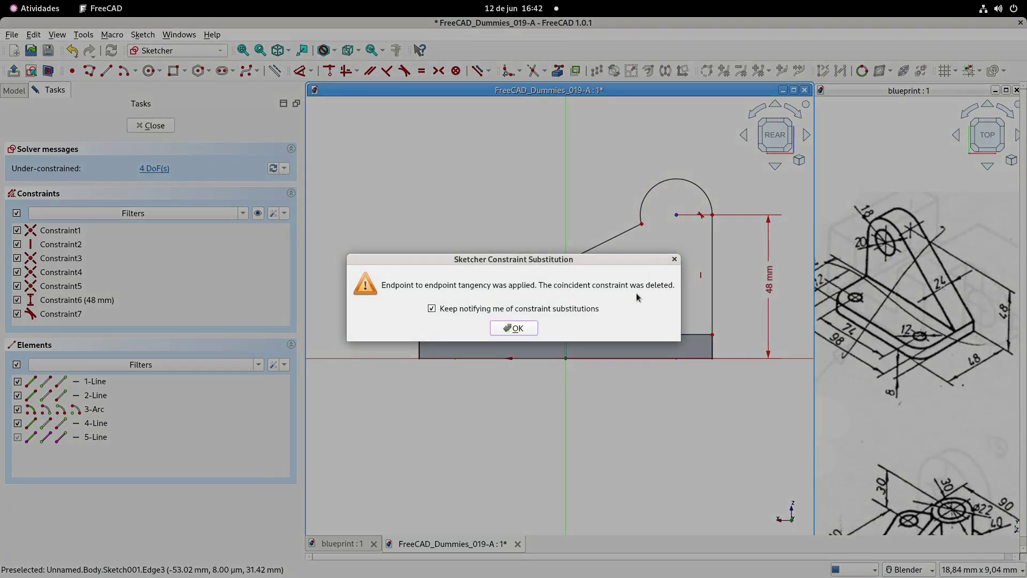
{"action": "left_click", "coordinate": [514, 328]}
{"action": "left_click", "coordinate": [621, 234]}
{"action": "left_click", "coordinate": [644, 198]}
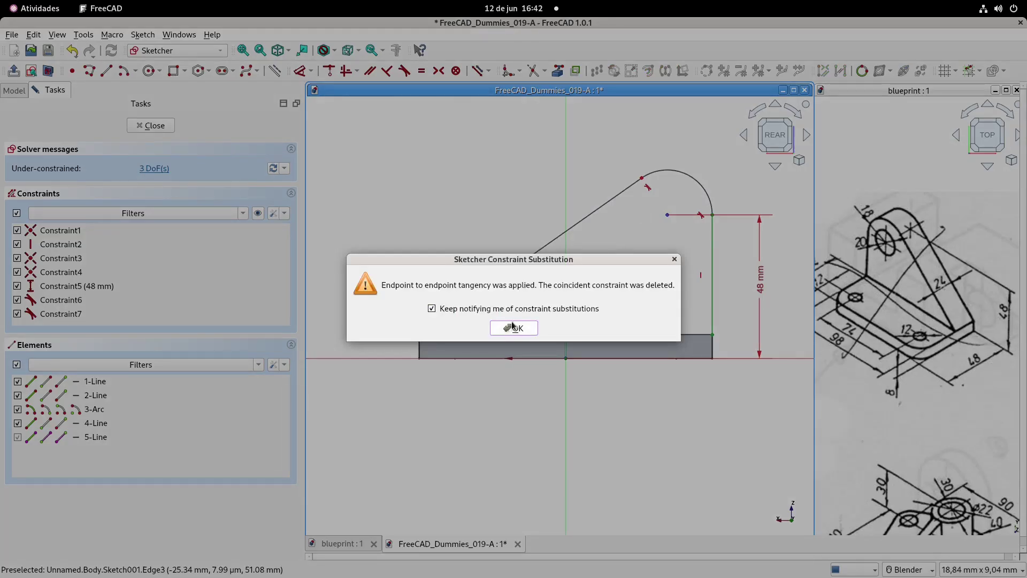
{"action": "left_click", "coordinate": [515, 327]}
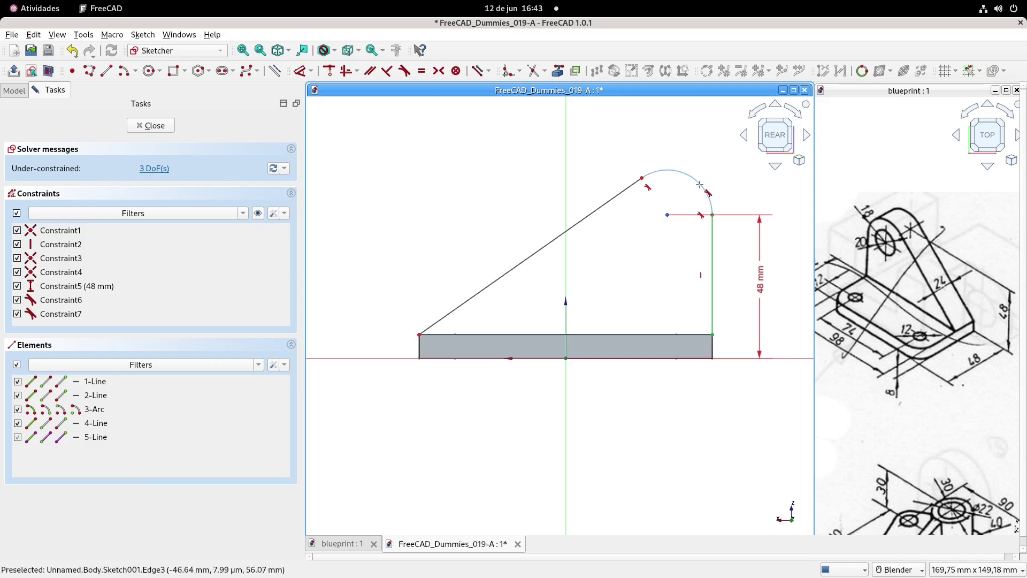
{"action": "left_click", "coordinate": [676, 171]}
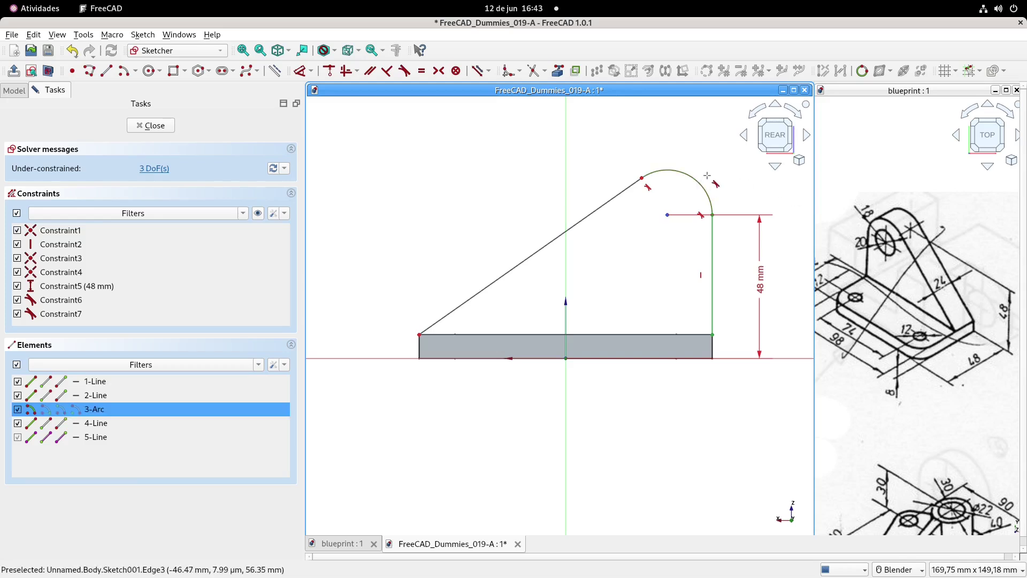
{"action": "right_click", "coordinate": [647, 146]}
- Constrain the arc's radius to 18 mm
{"action": "left_click", "coordinate": [306, 72]}
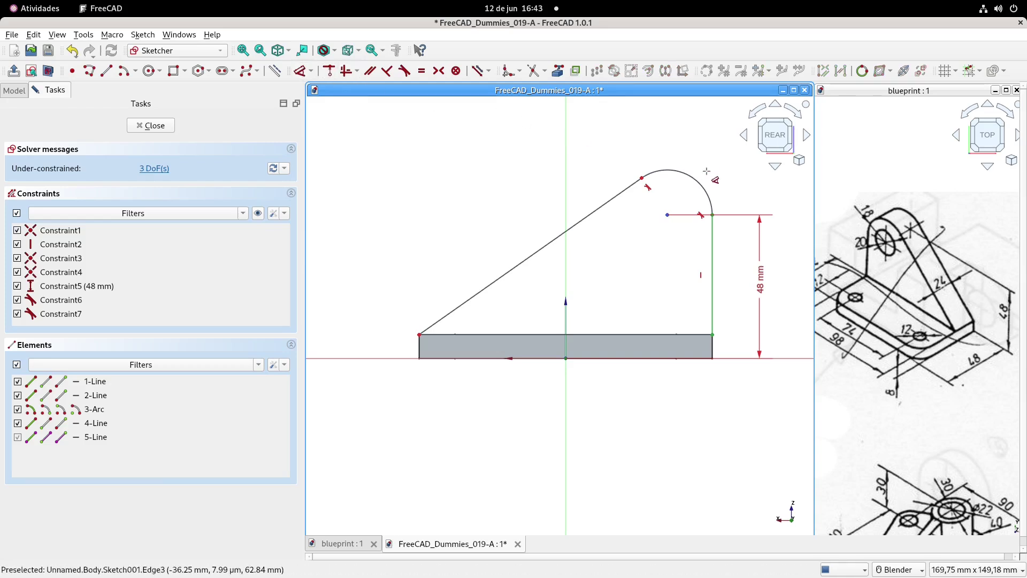
{"action": "left_click", "coordinate": [699, 183]}
{"action": "left_click", "coordinate": [707, 146]}
{"action": "type", "text": "18"}
{"action": "key", "text": "Return"}
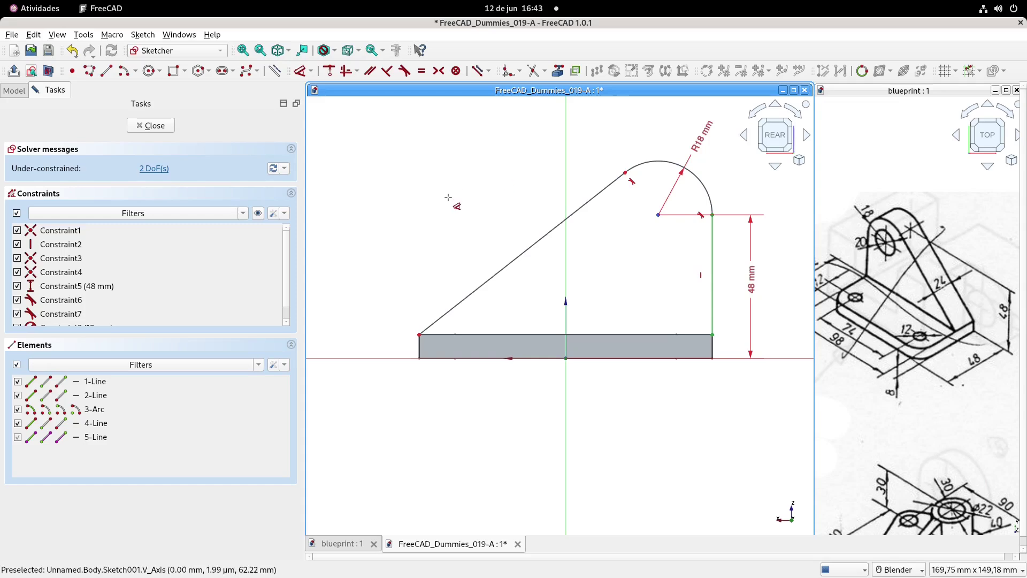
- Pull the profile's lower-left corner off the base and constrain it coincident with the projected edge's left endpoint
{"action": "left_click_drag", "start_coordinate": [420, 334], "coordinate": [432, 318]}
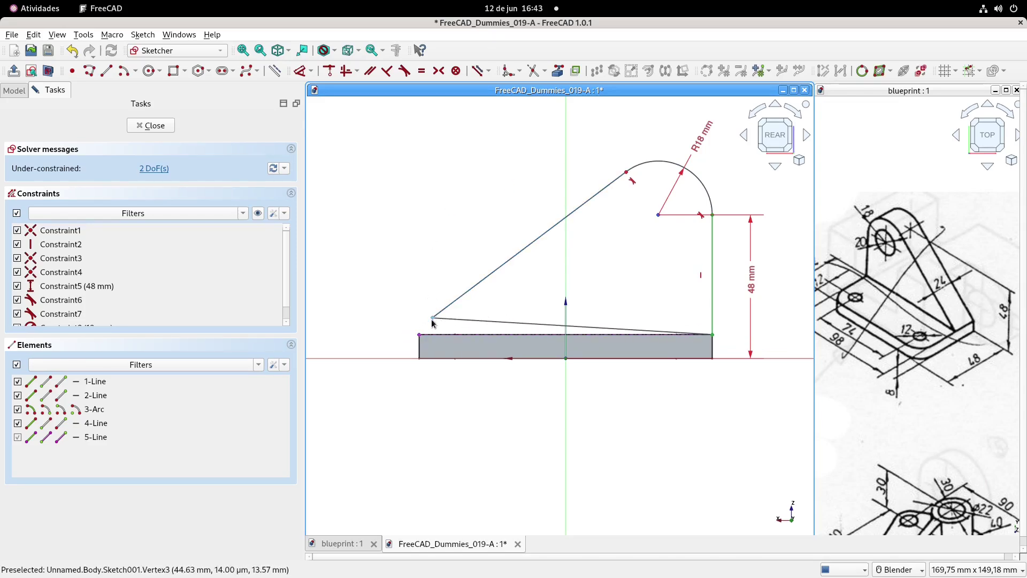
{"action": "left_click", "coordinate": [432, 320]}
{"action": "left_click", "coordinate": [419, 335]}
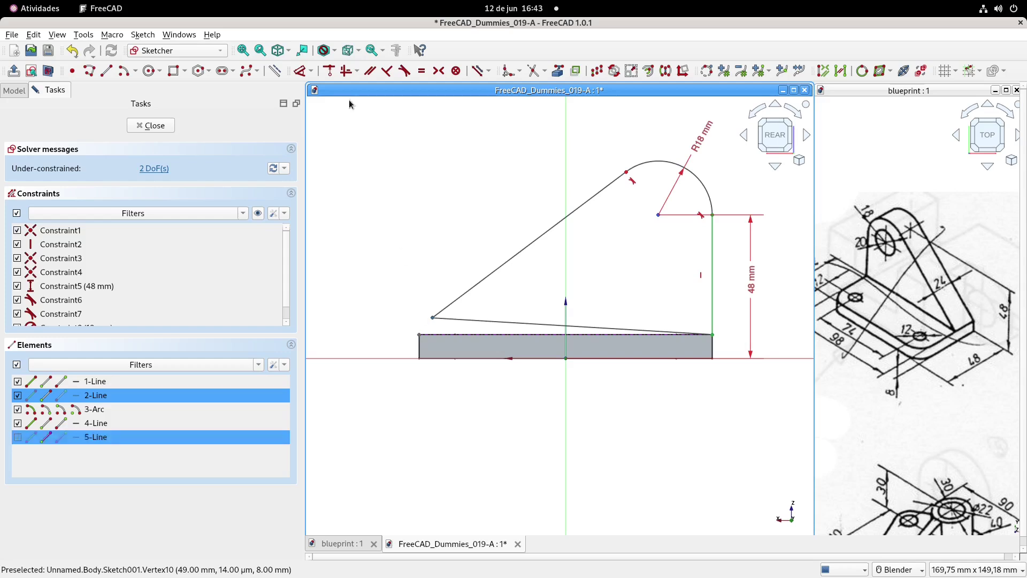
{"action": "left_click", "coordinate": [329, 71]}
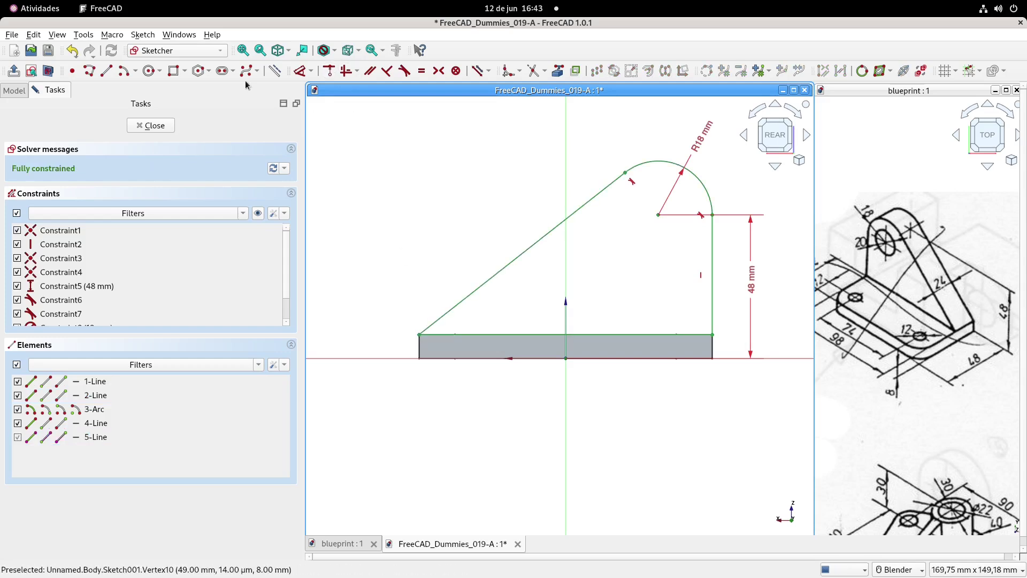
- Close the upright's profile sketch and show the model in isometric view
{"action": "left_click", "coordinate": [14, 70]}
{"action": "mouse_move", "coordinate": [563, 320]}
{"action": "middle_mouse_down"}
{"action": "mouse_move", "coordinate": [684, 337]}
{"action": "mouse_move", "coordinate": [597, 242]}
{"action": "mouse_move", "coordinate": [601, 292]}
{"action": "middle_mouse_up"}
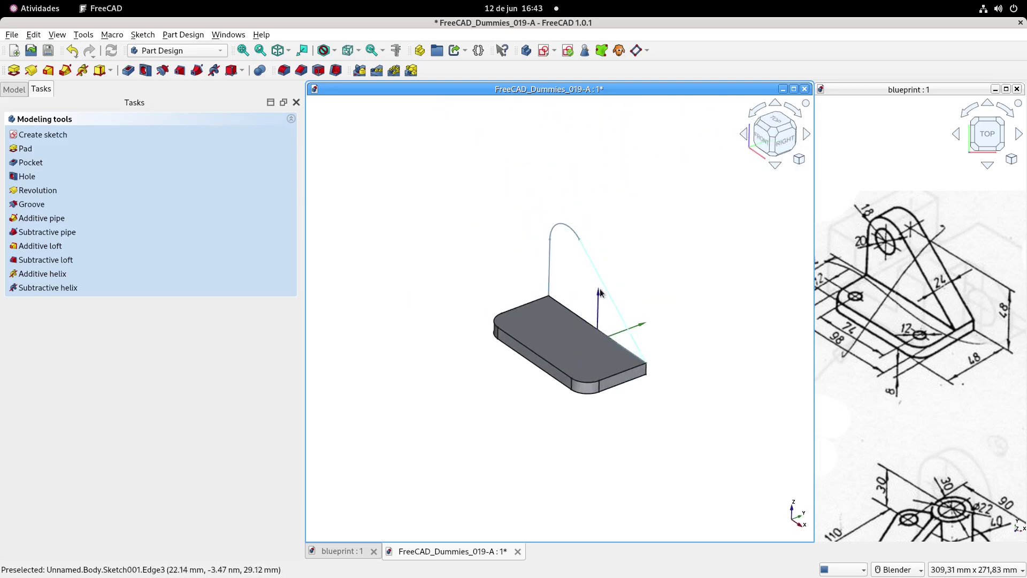
{"action": "scroll", "coordinate": [591, 284], "scroll_direction": "up", "scroll_amount": 2}
{"action": "key", "text": "0"}
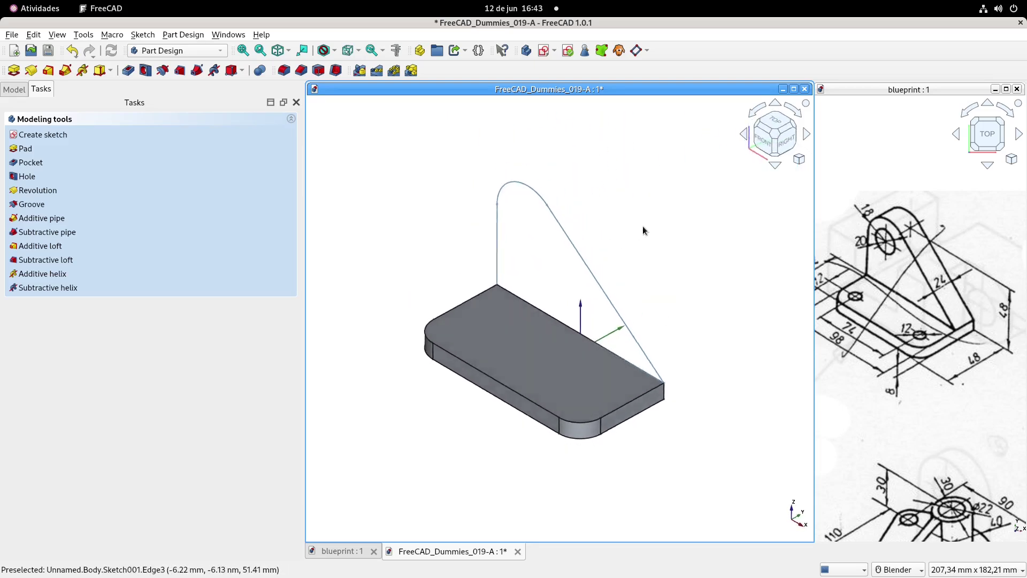
- Rename the upright's profile sketch as Sketch-2
{"action": "middle_click_drag", "start_coordinate": [625, 252], "coordinate": [644, 255], "text": "shift"}
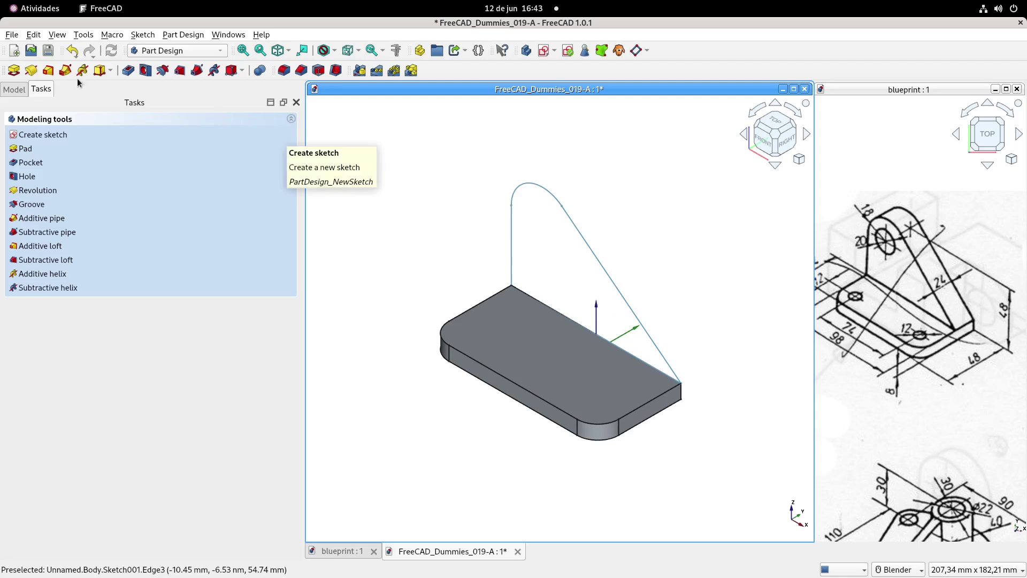
{"action": "left_click", "coordinate": [14, 89]}
{"action": "left_click", "coordinate": [80, 177]}
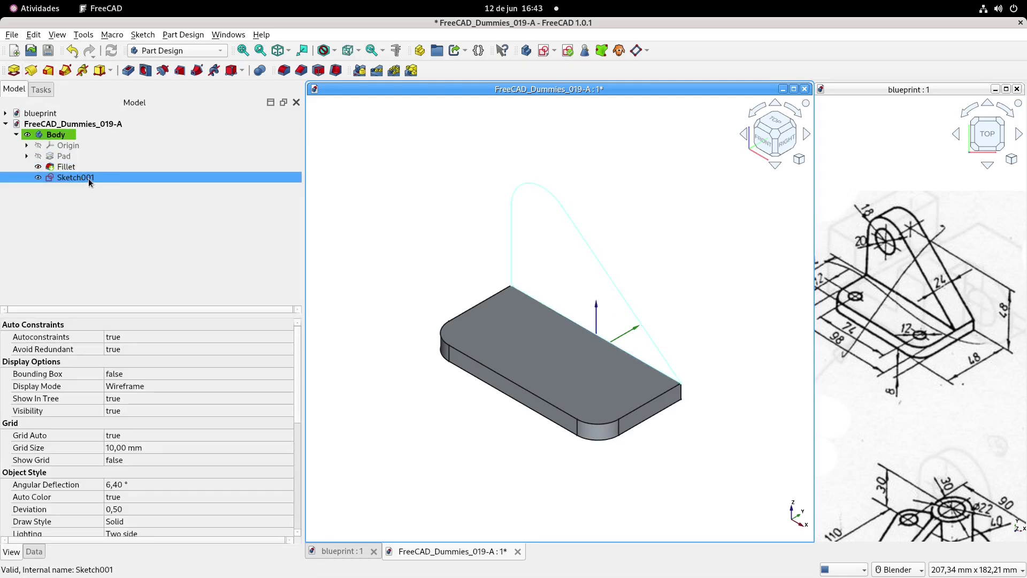
{"action": "left_click", "coordinate": [89, 178]}
{"action": "key", "text": "End"}
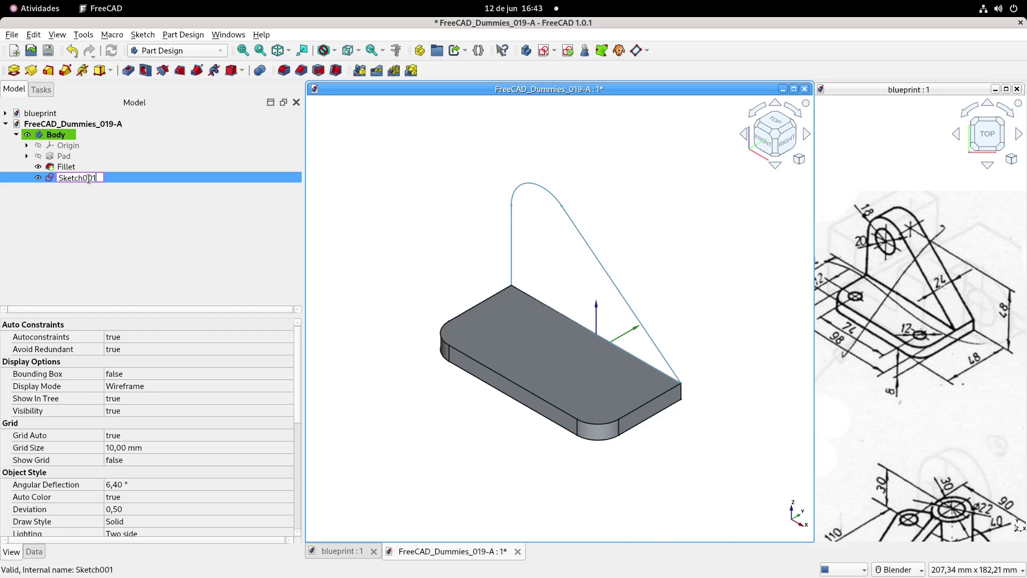
{"action": "type", "text": "-2"}
{"action": "left_click", "coordinate": [38, 157], "text": "ctrl"}
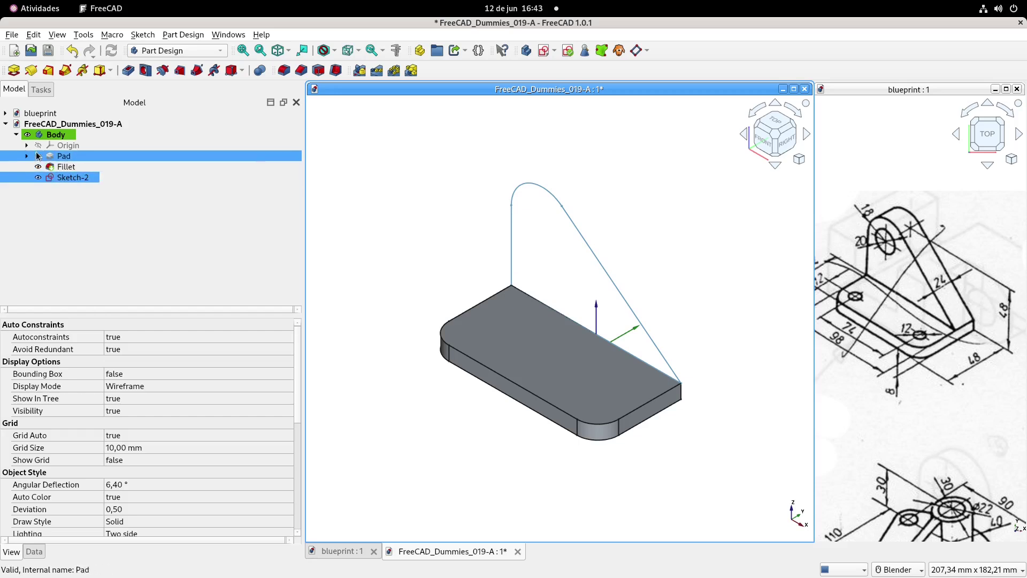
{"action": "left_click", "coordinate": [26, 156]}
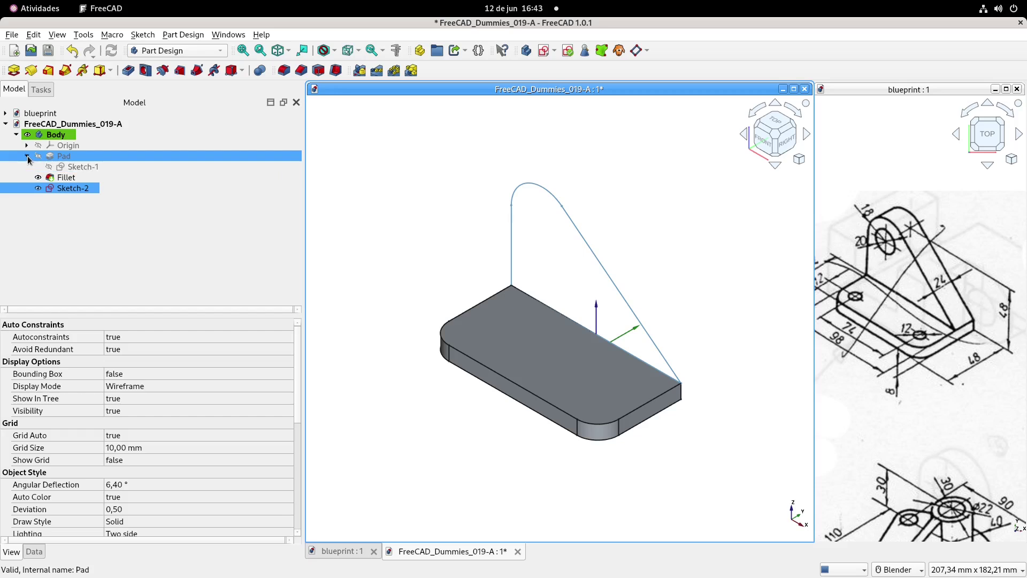
{"action": "left_click", "coordinate": [27, 156]}
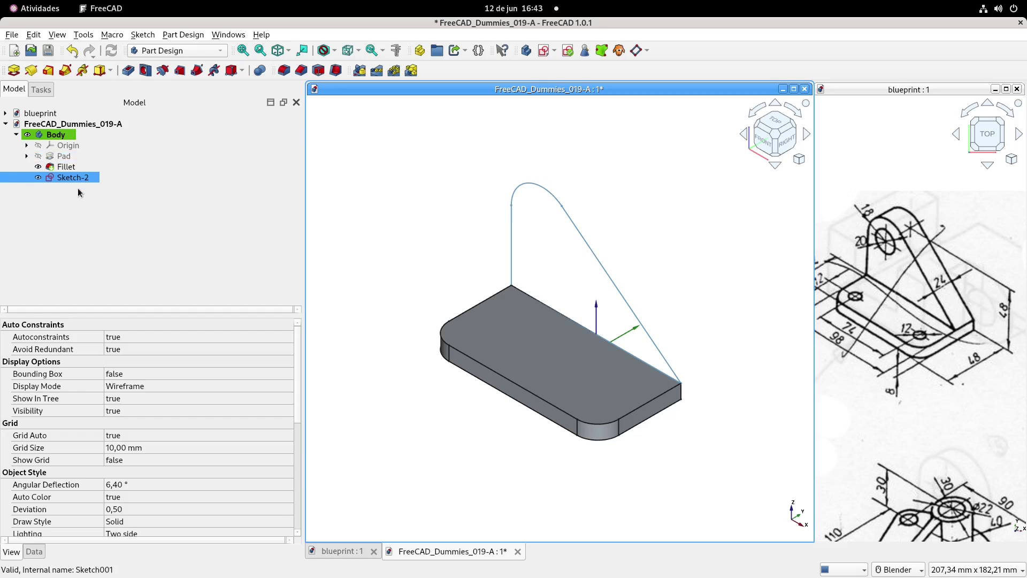
- Pad the upright's profile sketch 24 mm in the reversed direction, over the base
{"action": "left_click", "coordinate": [15, 71]}
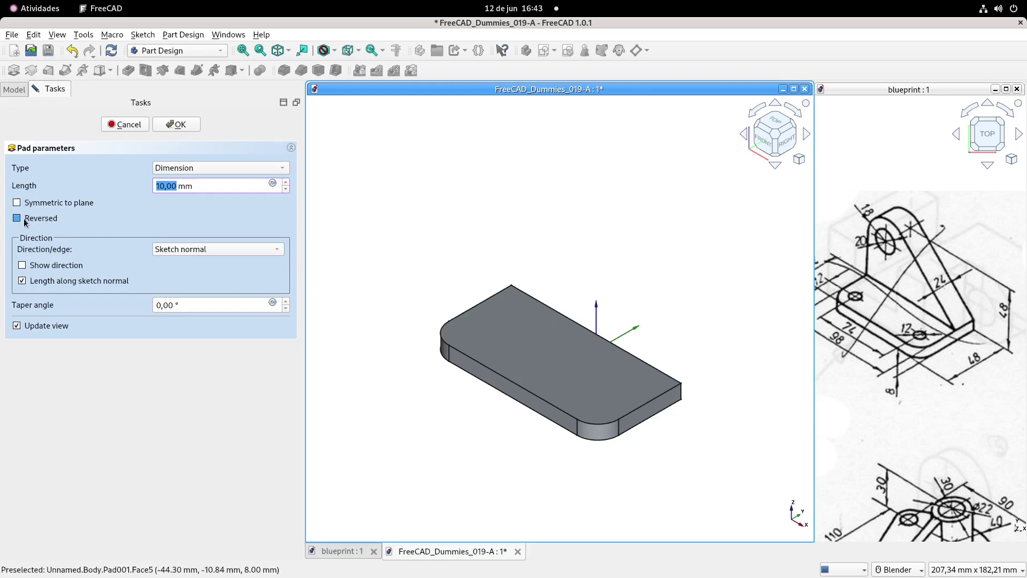
{"action": "left_click", "coordinate": [16, 218]}
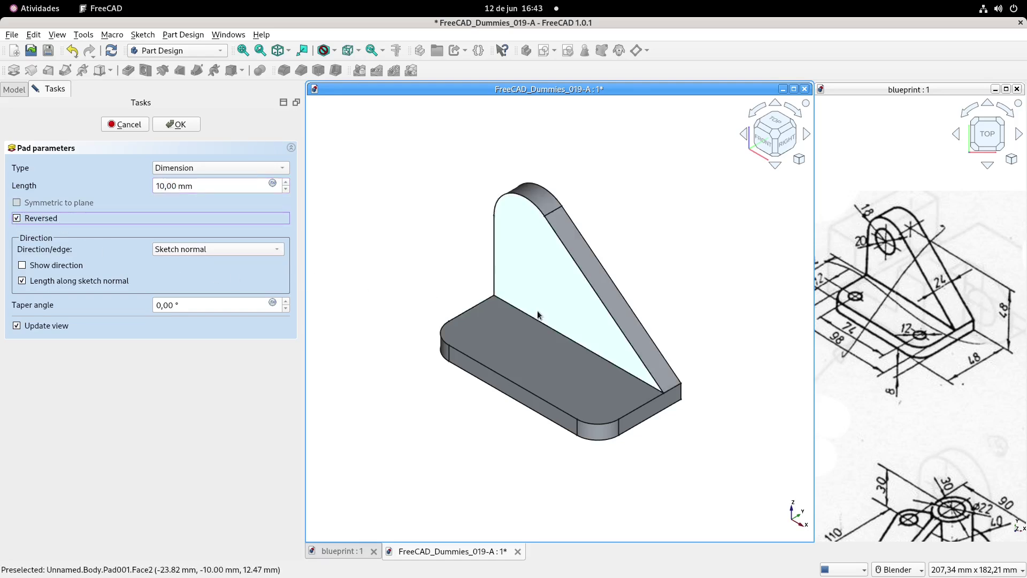
{"action": "left_click_drag", "start_coordinate": [208, 188], "coordinate": [139, 183]}
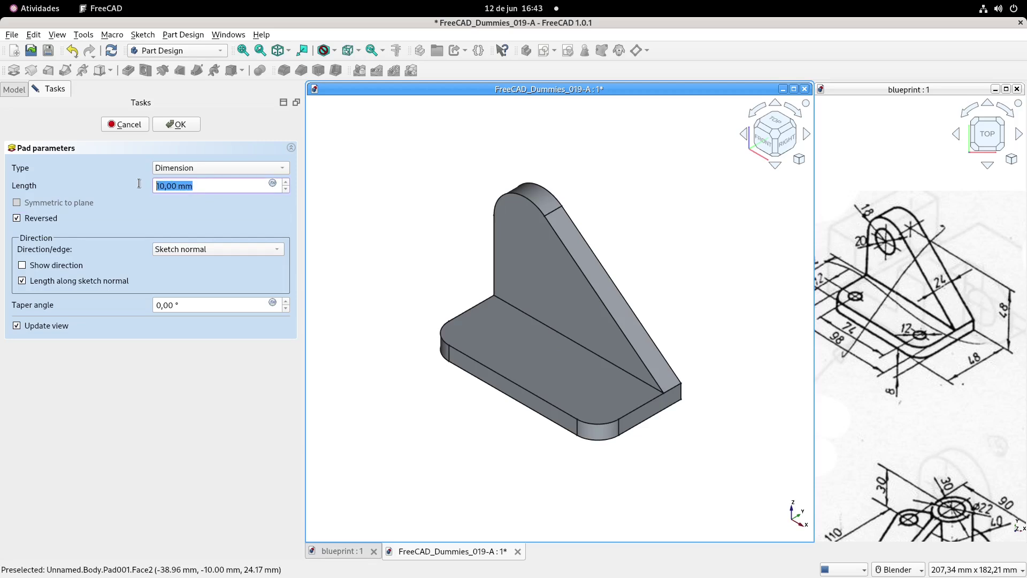
{"action": "type", "text": "12"}
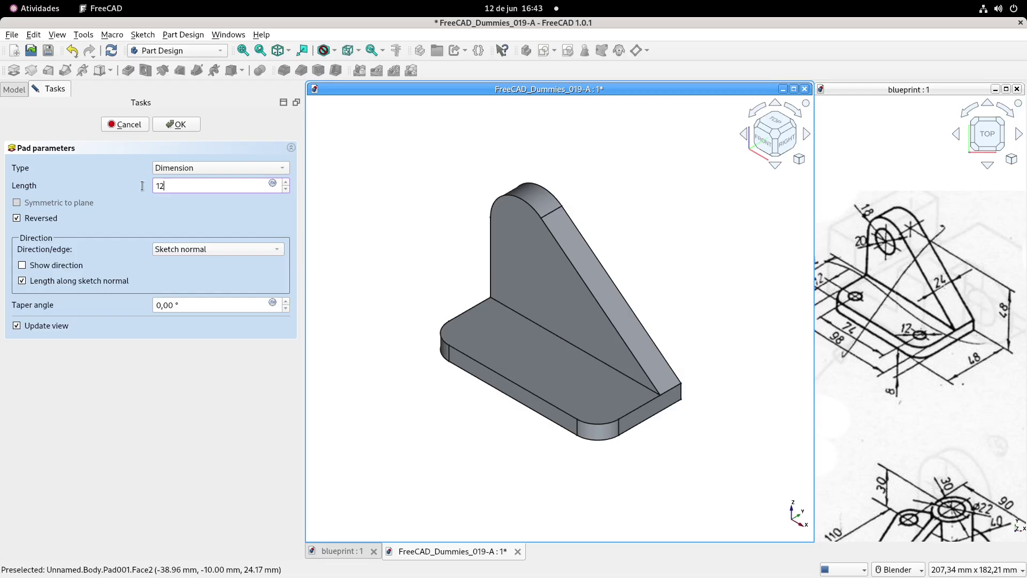
{"action": "key", "text": "BackSpace"}
{"action": "type", "text": "6"}
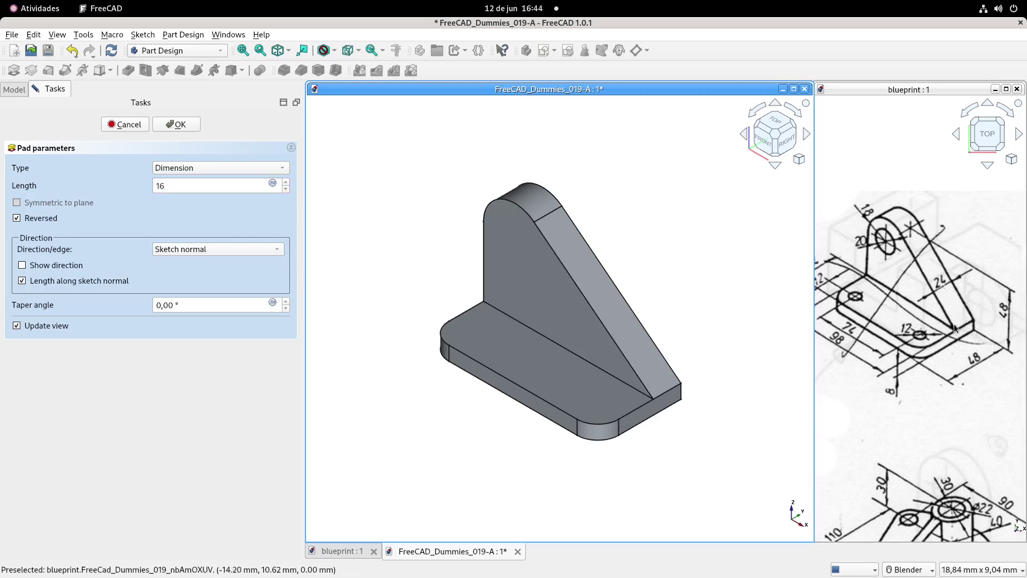
{"action": "left_click_drag", "start_coordinate": [176, 191], "coordinate": [131, 183]}
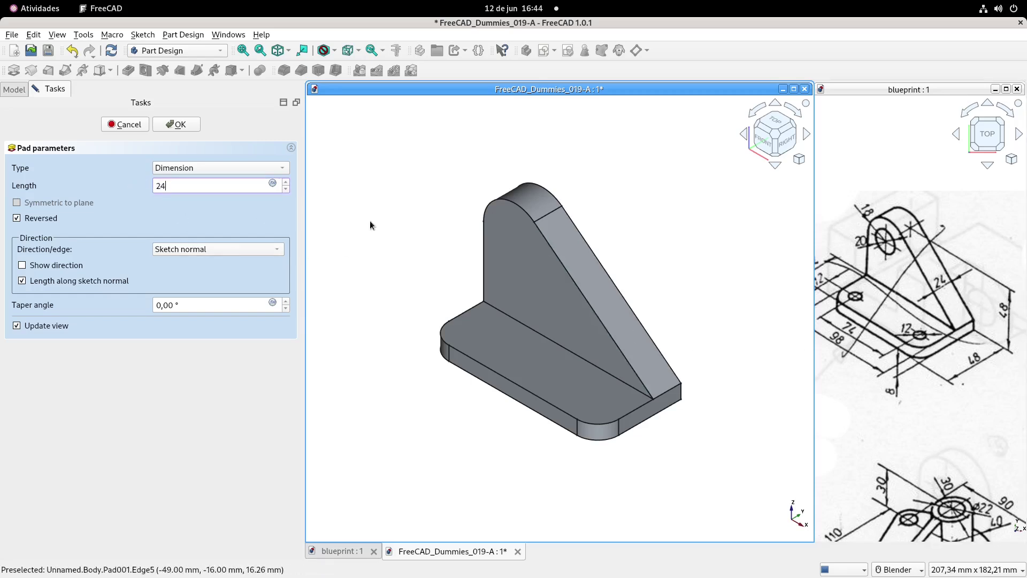
{"action": "middle_click_drag", "start_coordinate": [431, 227], "coordinate": [485, 259], "text": "shift"}
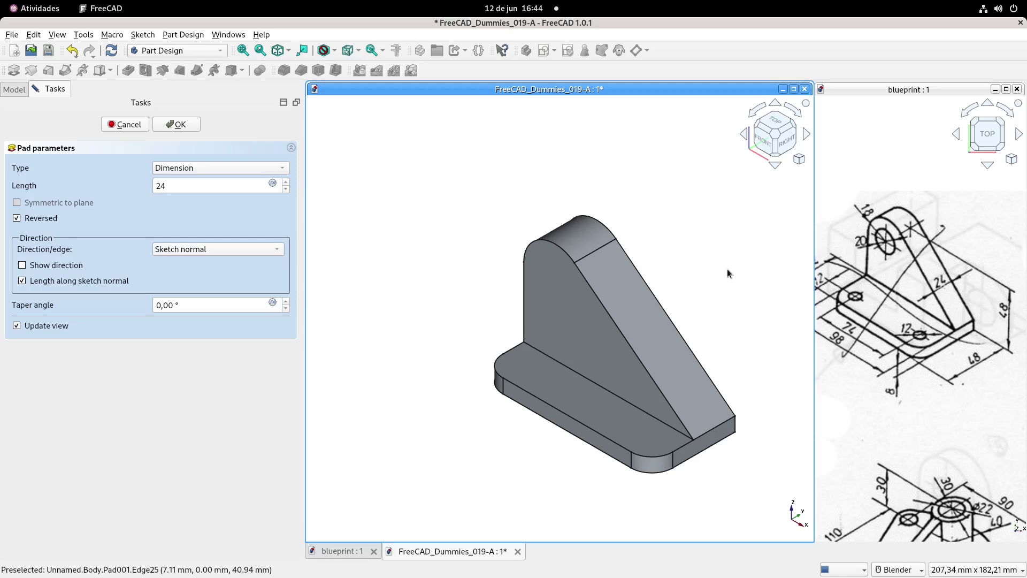
{"action": "left_click", "coordinate": [183, 126]}
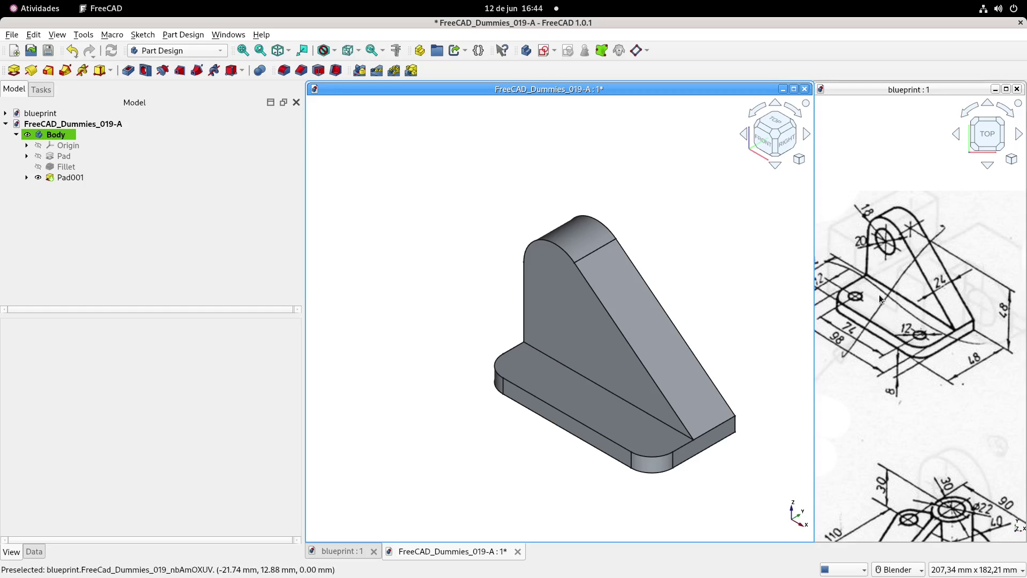
- Start a sketch on the base's exposed upper face and project its front-right rounded corner as external geometry
{"action": "middle_click_drag", "start_coordinate": [894, 317], "coordinate": [924, 320], "text": "shift"}
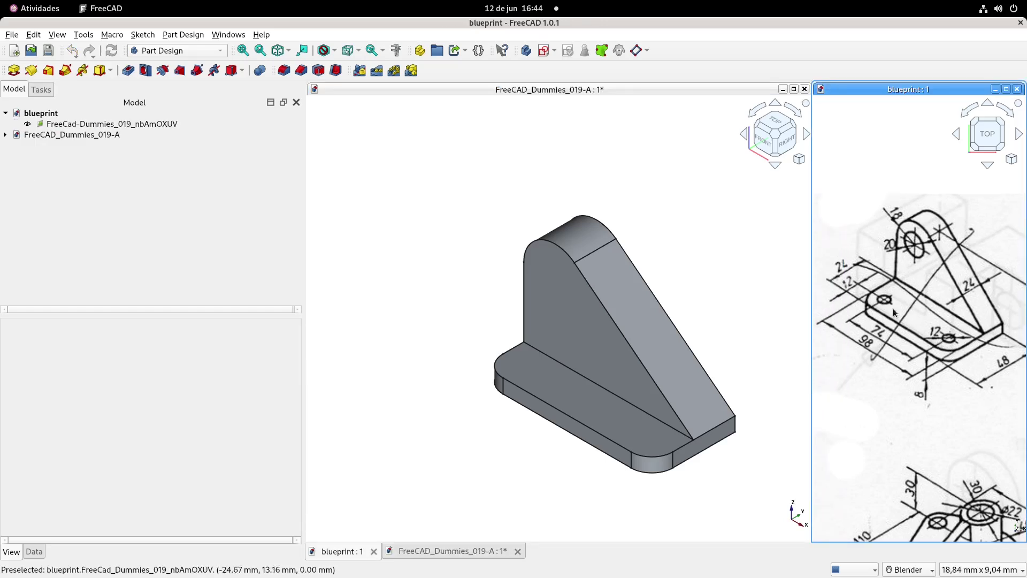
{"action": "left_click", "coordinate": [576, 390]}
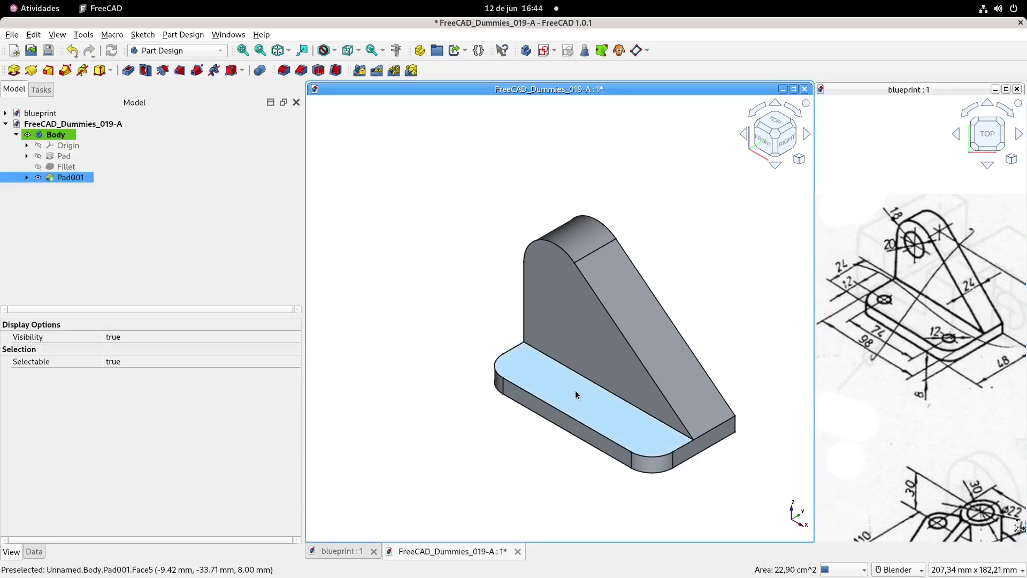
{"action": "left_click", "coordinate": [543, 50]}
{"action": "left_click", "coordinate": [554, 75]}
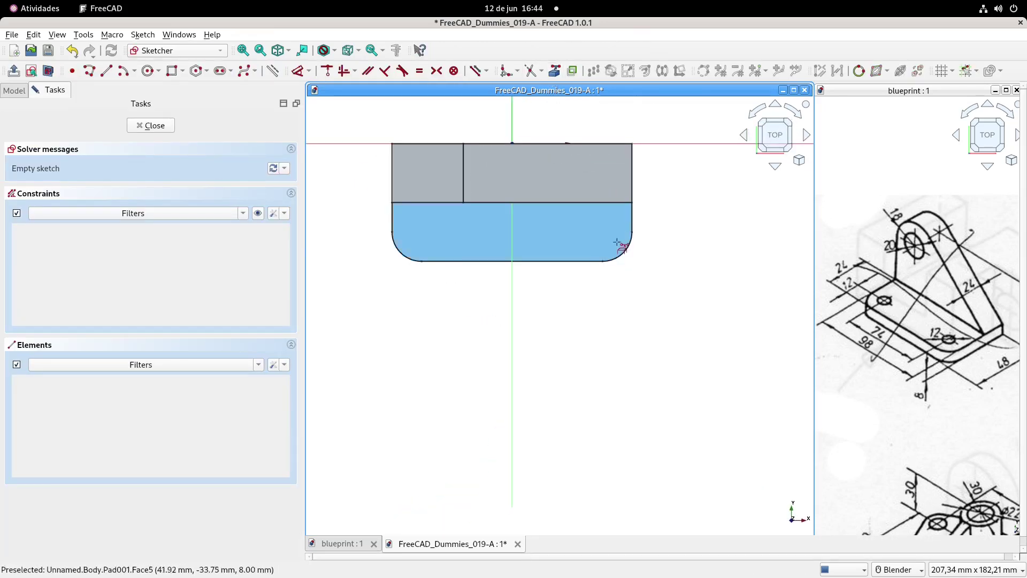
{"action": "left_click", "coordinate": [625, 250]}
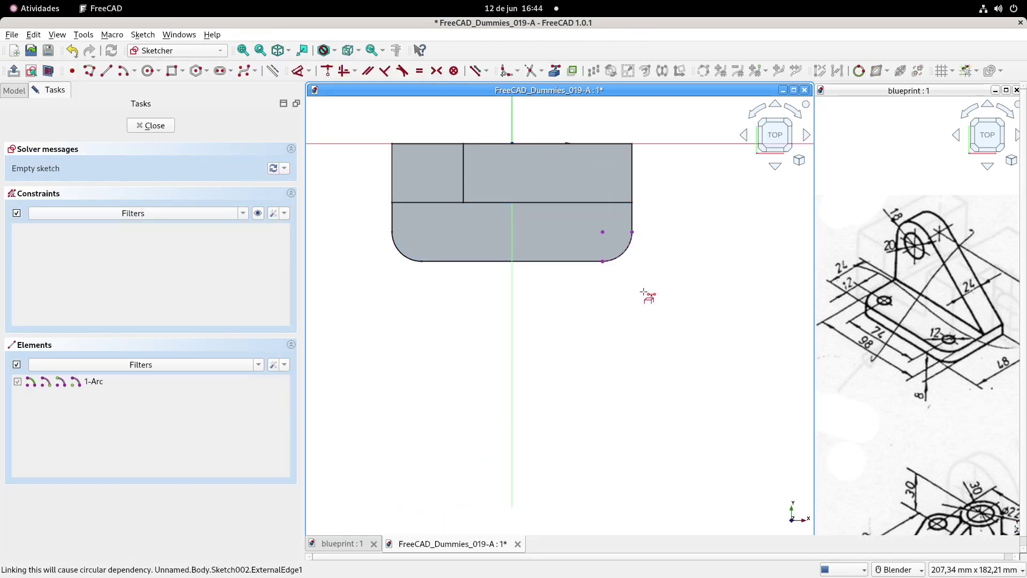
- Draw a circle centred on the projected corner arc's centre point
{"action": "left_click", "coordinate": [149, 70]}
{"action": "scroll", "coordinate": [670, 259], "scroll_direction": "up", "scroll_amount": 1}
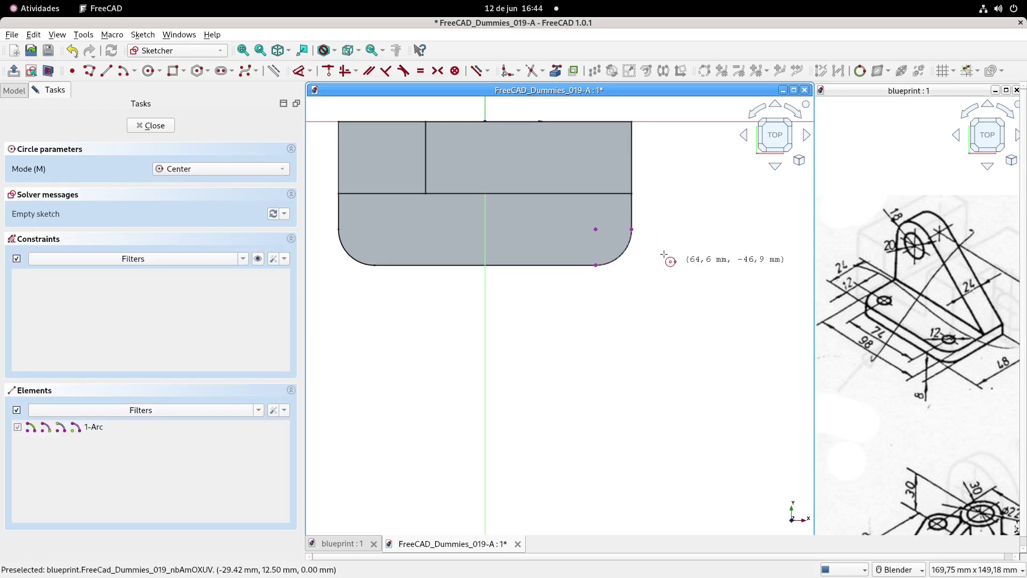
{"action": "left_click", "coordinate": [589, 230]}
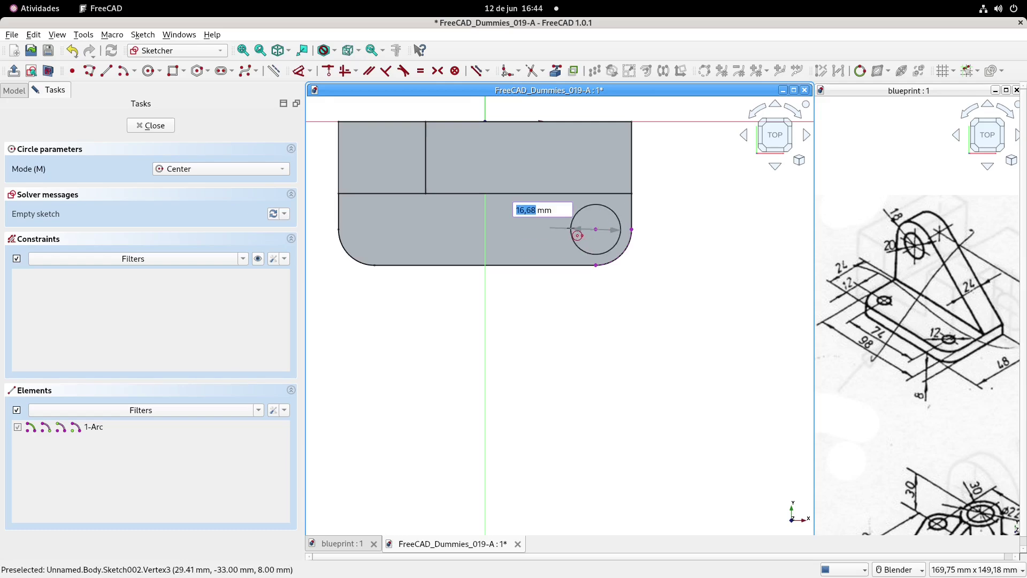
{"action": "left_click", "coordinate": [562, 231]}
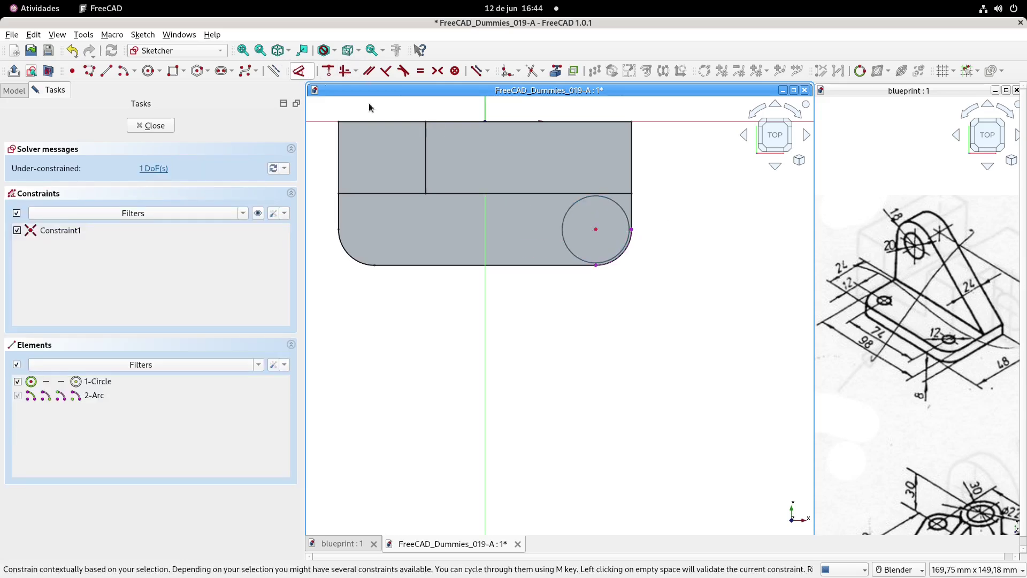
- Constrain the circle's diameter to 12 mm and close the sketch
{"action": "left_click", "coordinate": [568, 214]}
{"action": "left_click", "coordinate": [578, 310]}
{"action": "type", "text": "12"}
{"action": "key", "text": "Return"}
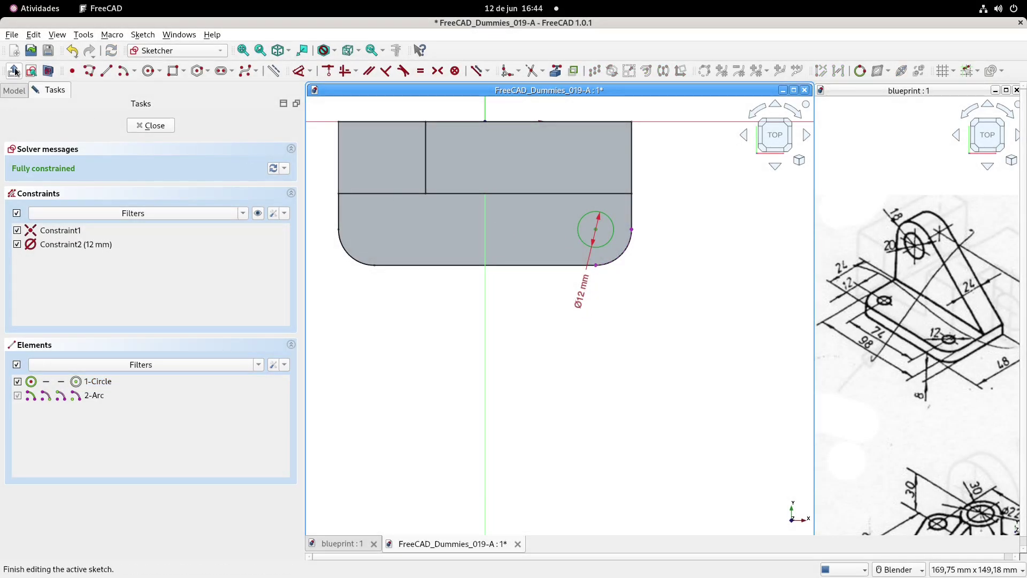
{"action": "key", "text": "Escape"}
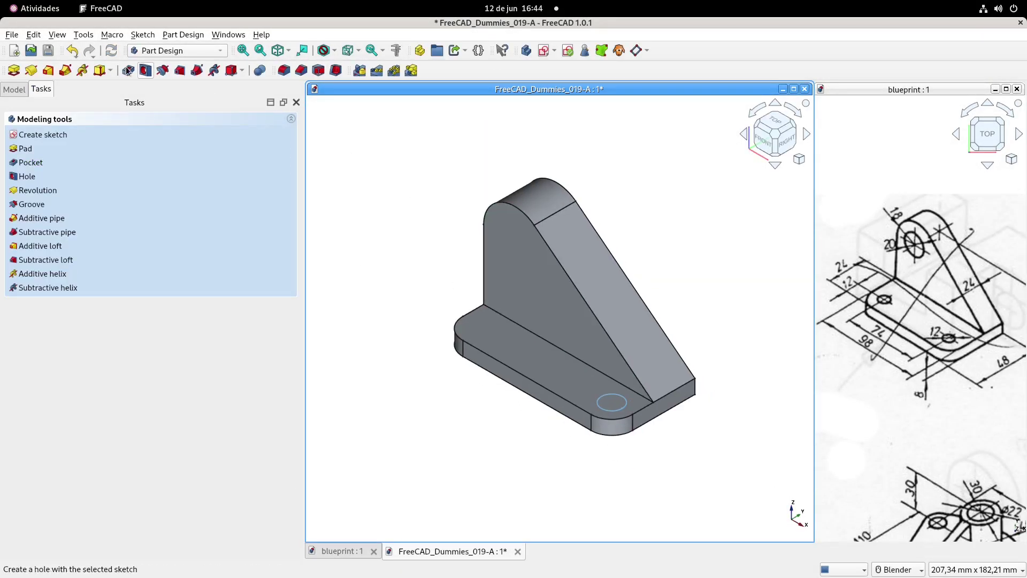
- Rename the base hole's circle sketch as Sketch-3
{"action": "left_click", "coordinate": [15, 89]}
{"action": "left_click", "coordinate": [68, 190]}
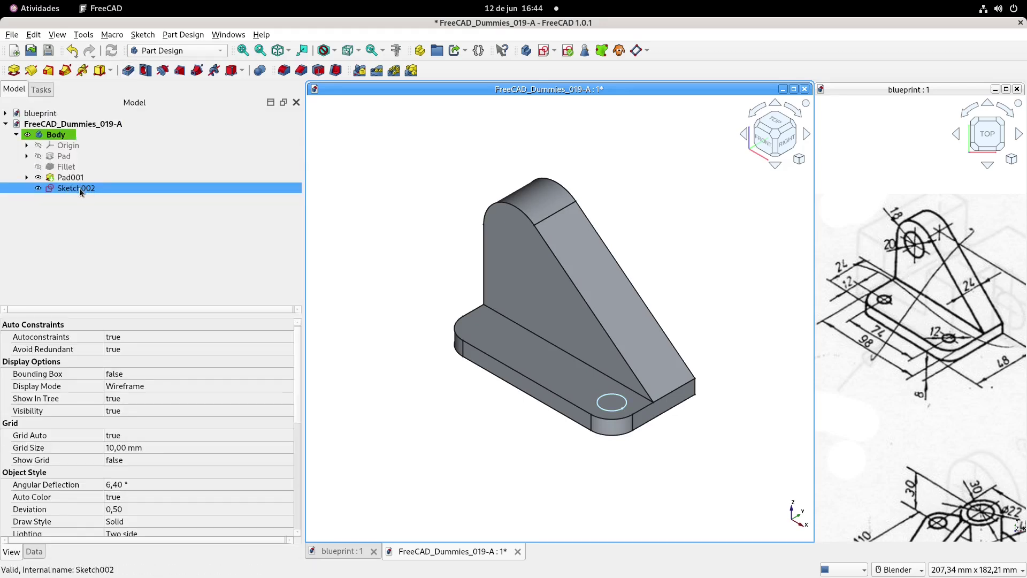
{"action": "left_click", "coordinate": [99, 188]}
{"action": "type", "text": "-3"}
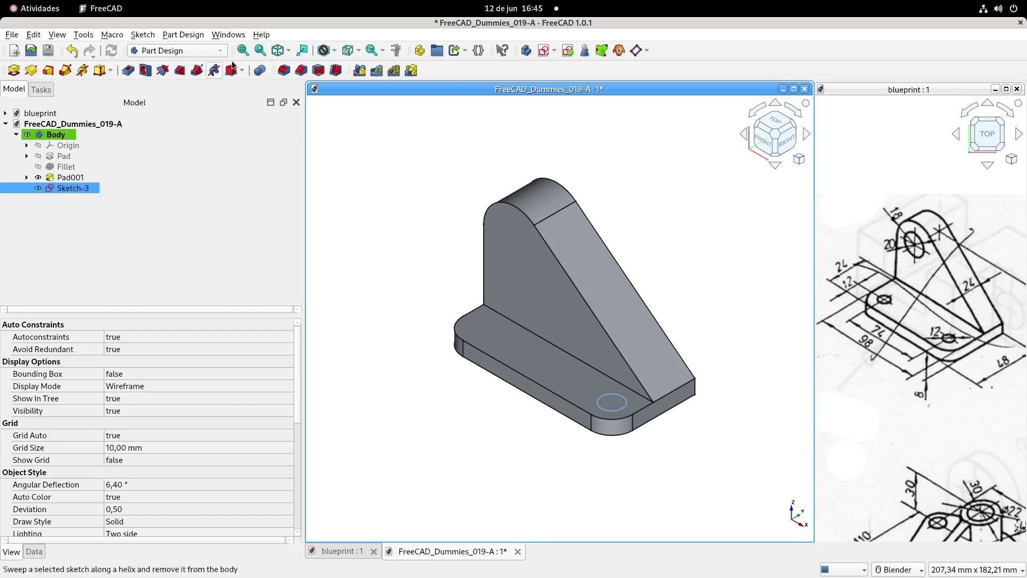
- Cut the 12 mm circle out of the base as a pocket of type Through all
{"action": "left_click", "coordinate": [128, 70]}
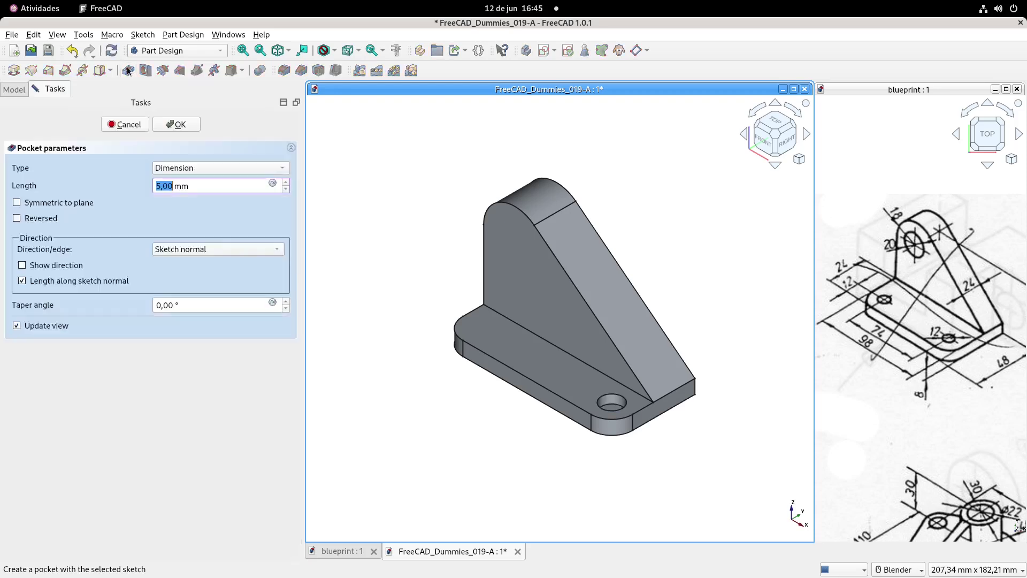
{"action": "left_click", "coordinate": [208, 167]}
{"action": "left_click", "coordinate": [179, 182]}
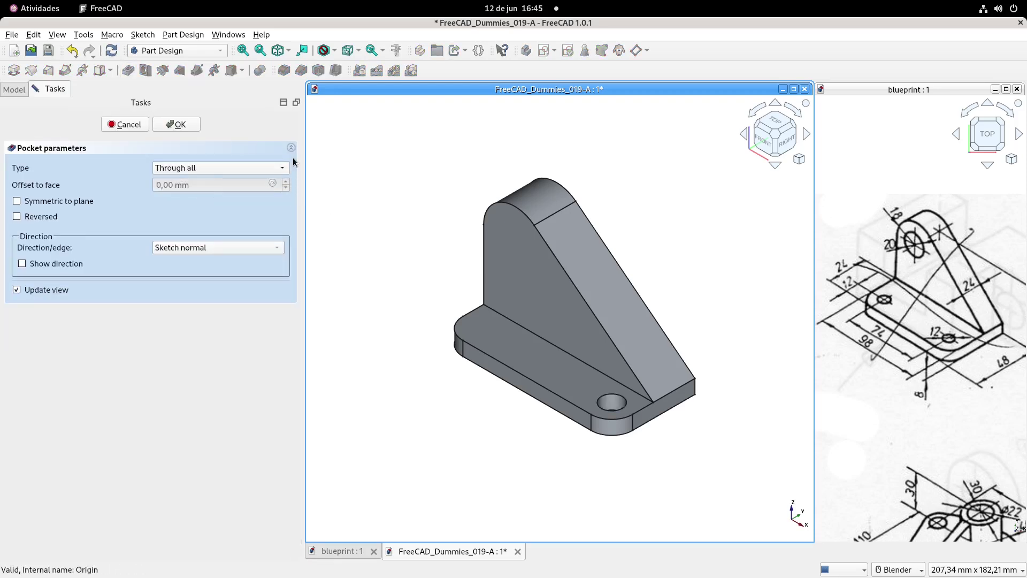
{"action": "left_click", "coordinate": [178, 127]}
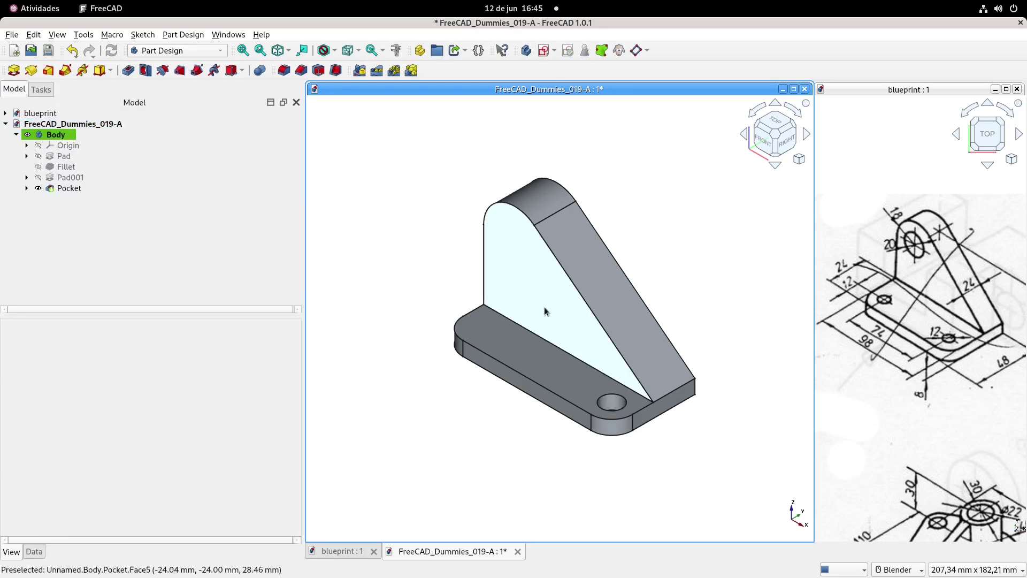
- Mirror the hole pocket about the vertical sketch axis to the other end of the base
{"action": "left_click", "coordinate": [69, 188]}
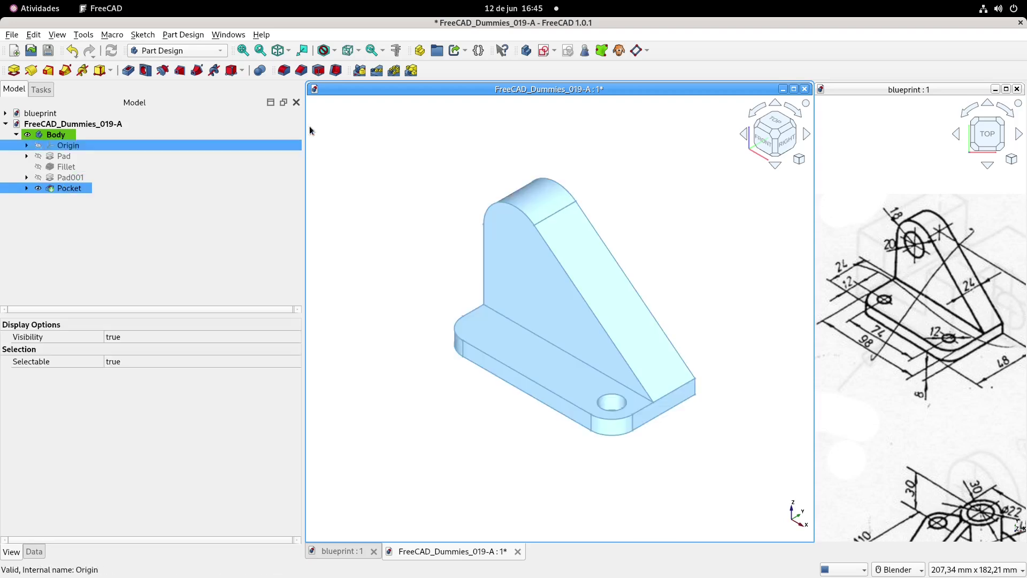
{"action": "left_click", "coordinate": [360, 71]}
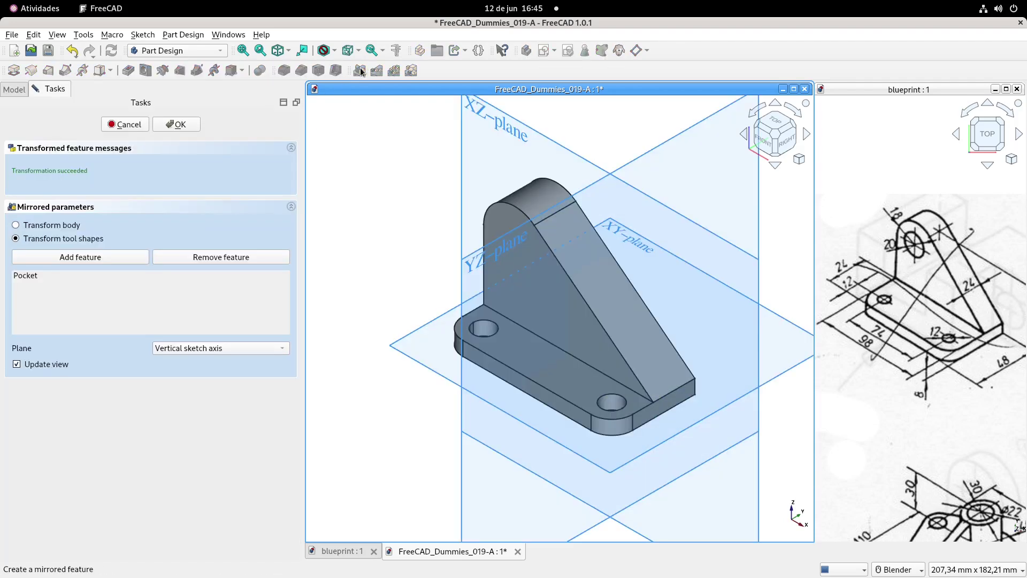
{"action": "left_click", "coordinate": [179, 125]}
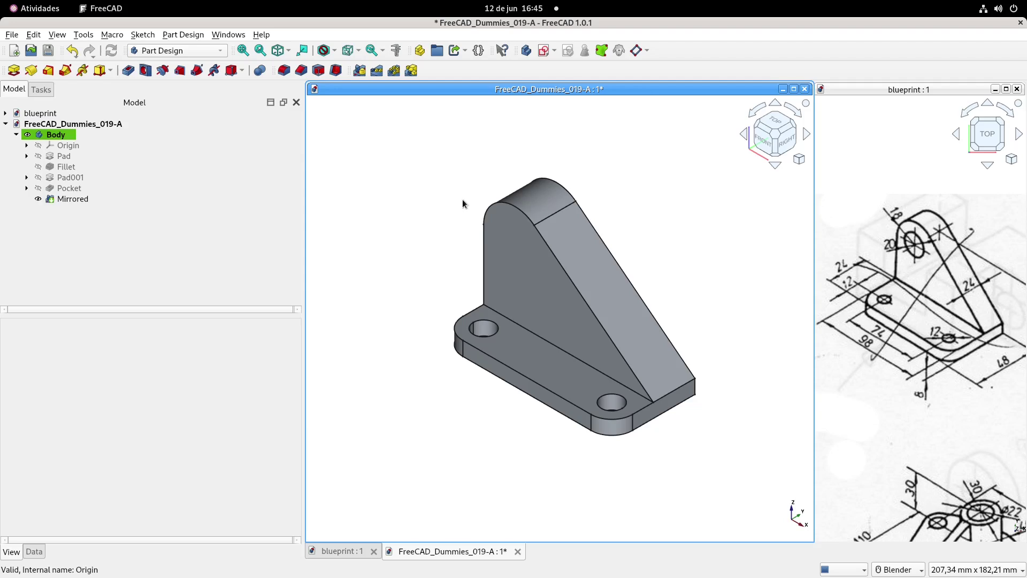
- Start a sketch on the upright's large front face and reference its rounded top edge as external geometry
{"action": "left_click", "coordinate": [520, 245]}
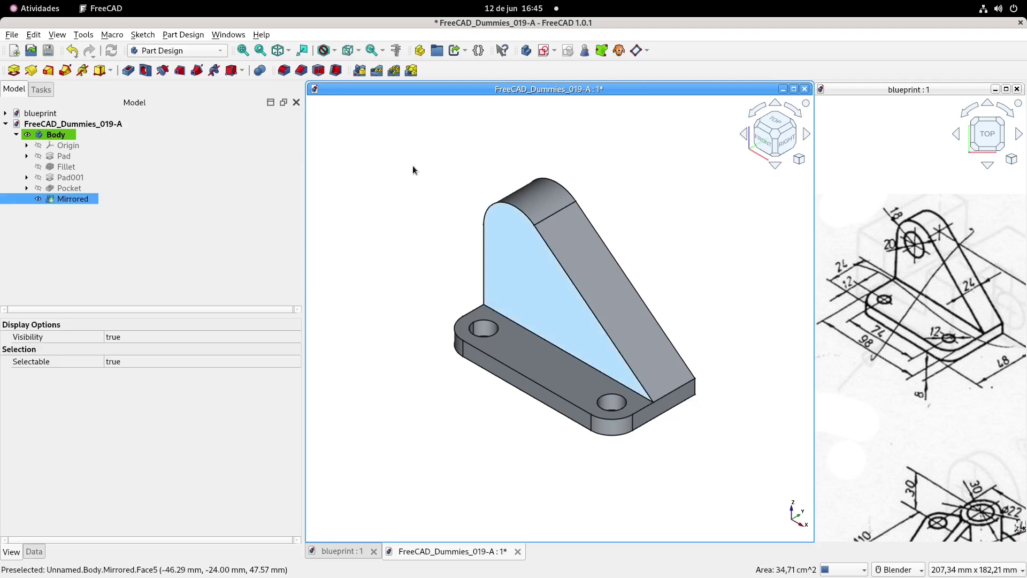
{"action": "left_click", "coordinate": [526, 50]}
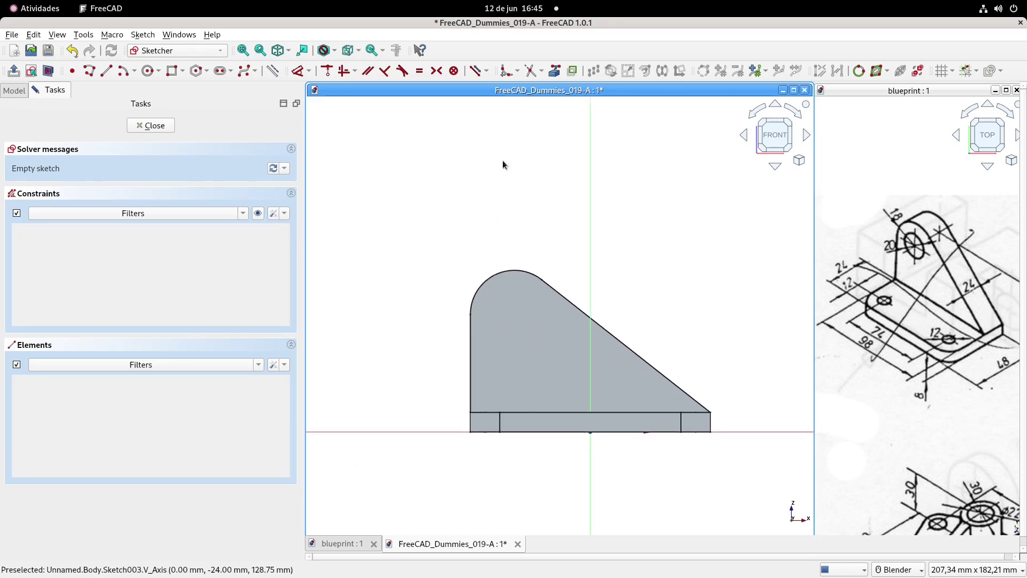
{"action": "left_click", "coordinate": [510, 268]}
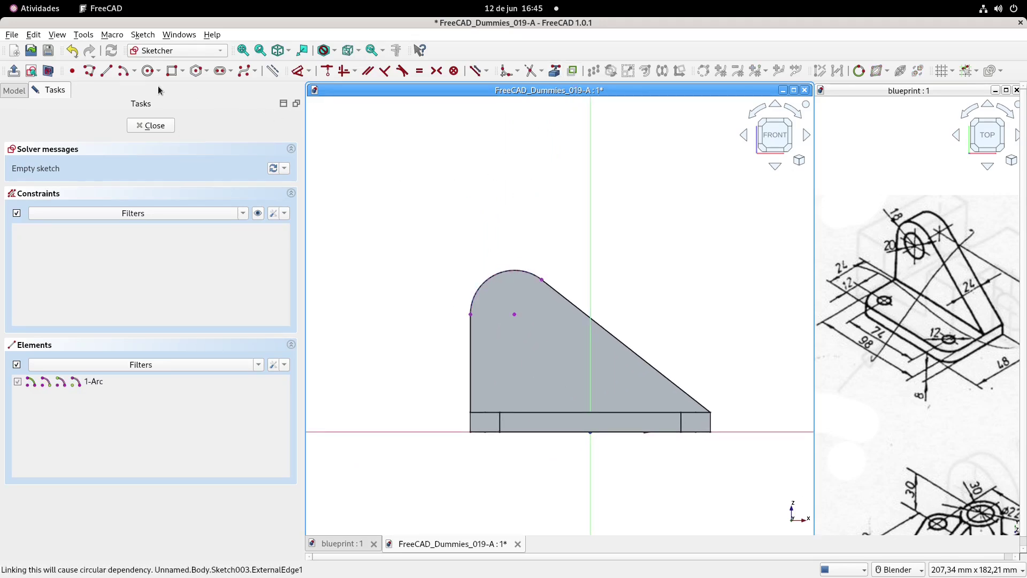
- Draw a 20 mm diameter circle centred on the referenced arc's centre and close the sketch
{"action": "left_click", "coordinate": [148, 71]}
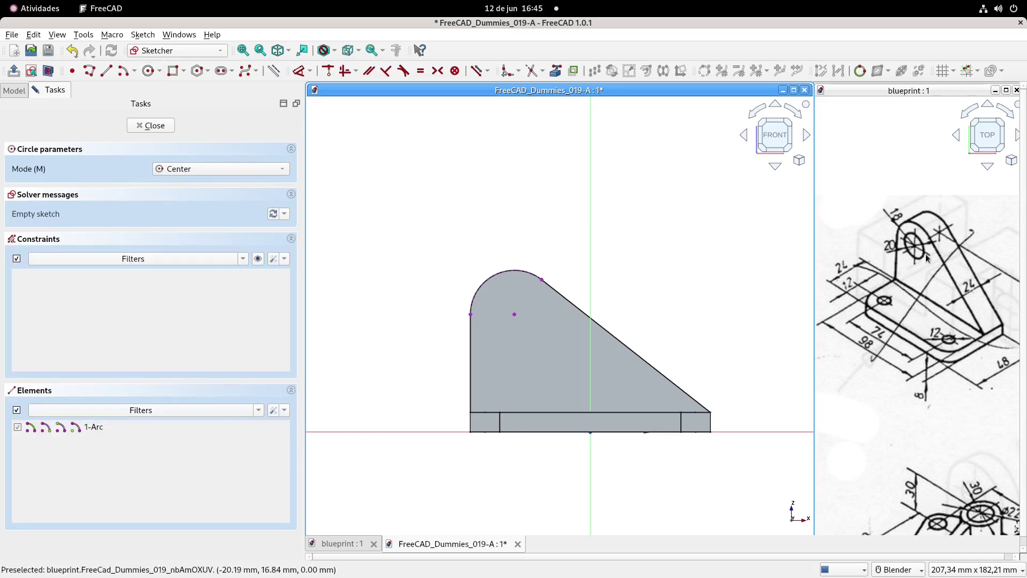
{"action": "left_click", "coordinate": [515, 315]}
{"action": "type", "text": "20"}
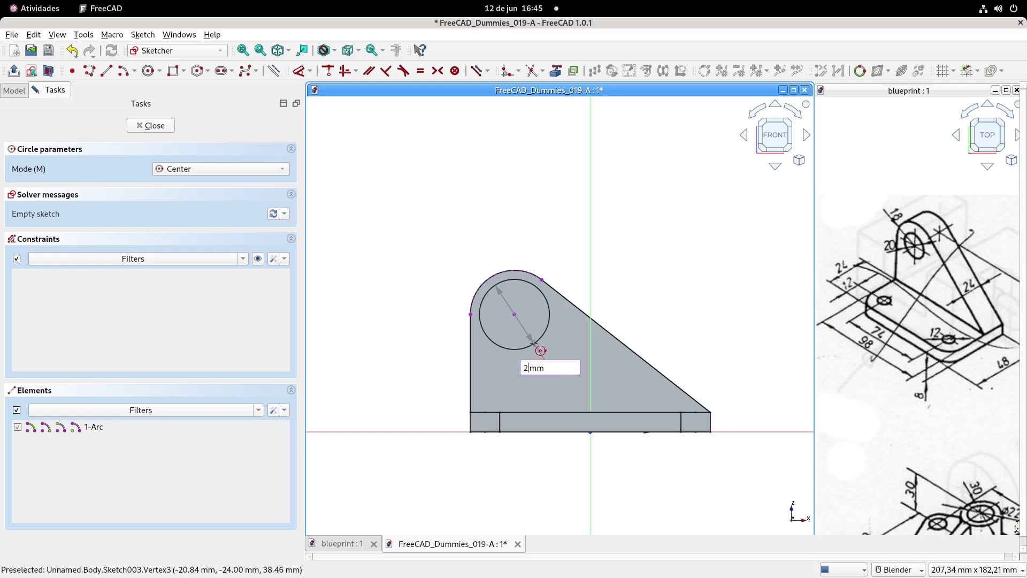
{"action": "key", "text": "Return"}
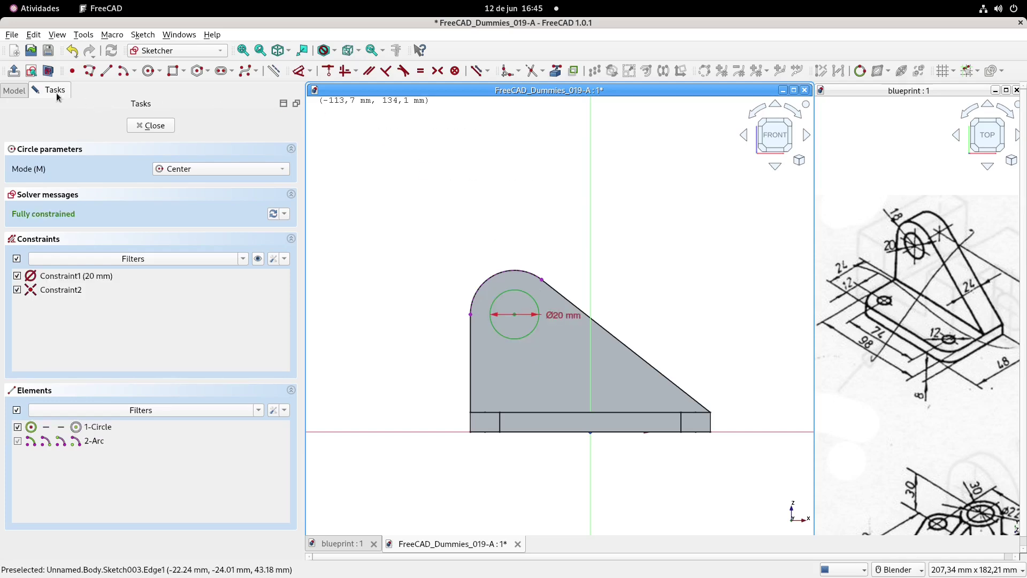
{"action": "left_click", "coordinate": [31, 70]}
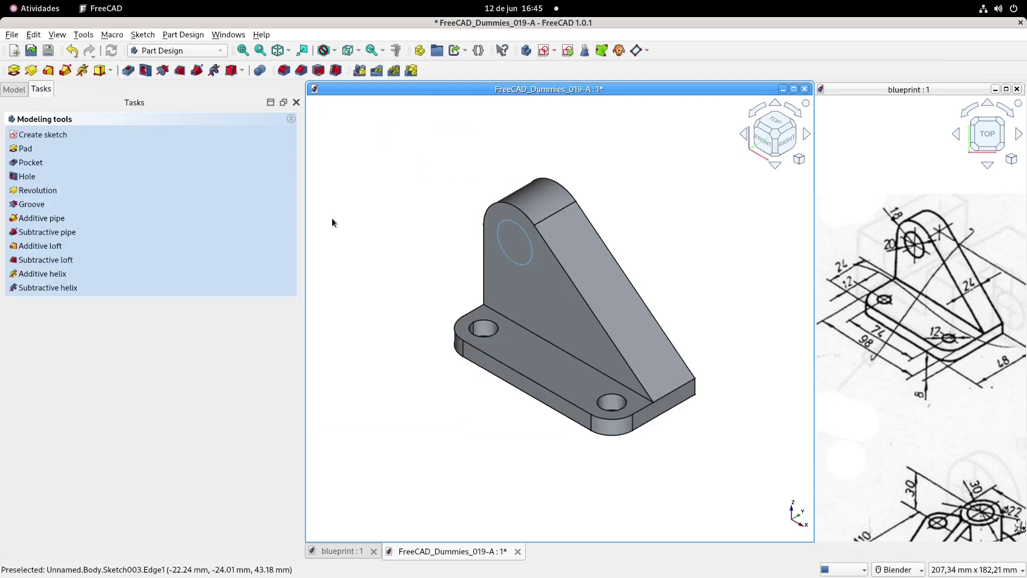
- Cut the 20 mm circle out of the upright as a pocket of type Through all
{"action": "left_click", "coordinate": [128, 70]}
{"action": "left_click", "coordinate": [203, 169]}
{"action": "left_click", "coordinate": [202, 182]}
{"action": "left_click", "coordinate": [181, 124]}
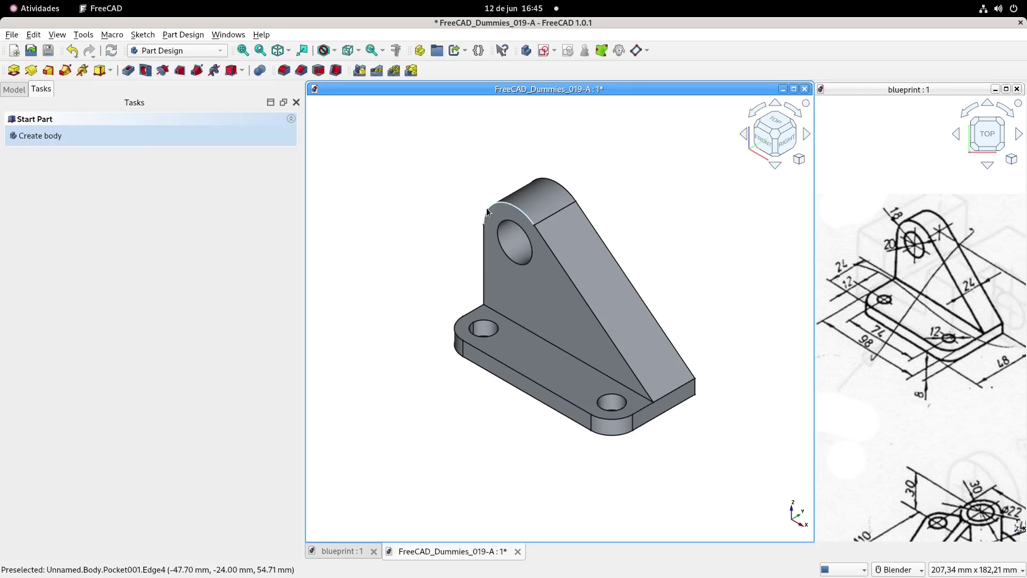
- Set the body's transparency to 25
{"action": "middle_click_drag", "start_coordinate": [470, 201], "coordinate": [462, 221], "text": "shift"}
{"action": "left_click", "coordinate": [14, 89]}
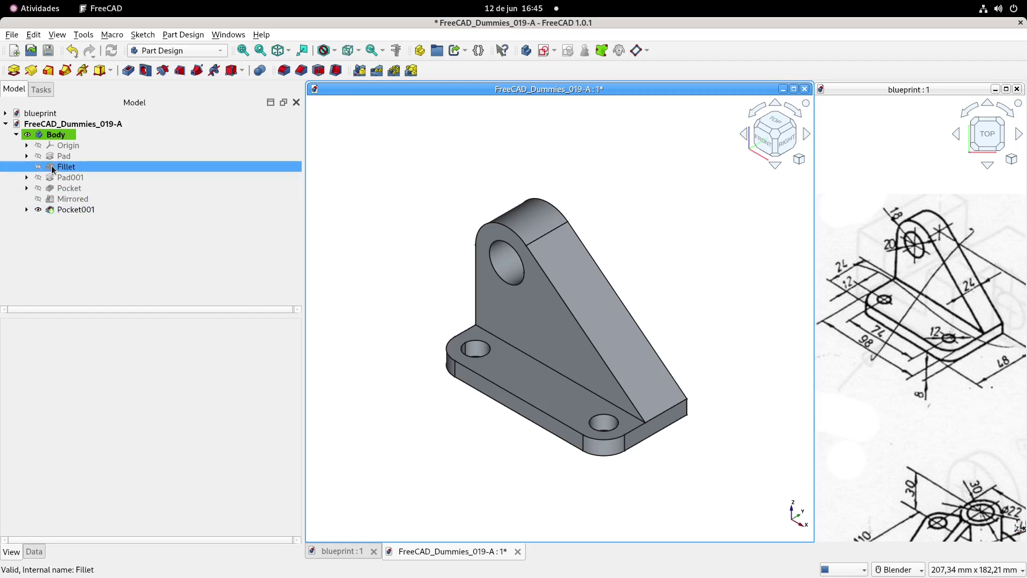
{"action": "left_click", "coordinate": [56, 136]}
{"action": "scroll", "coordinate": [128, 498], "scroll_direction": "down", "scroll_amount": 2}
{"action": "left_click", "coordinate": [127, 481]}
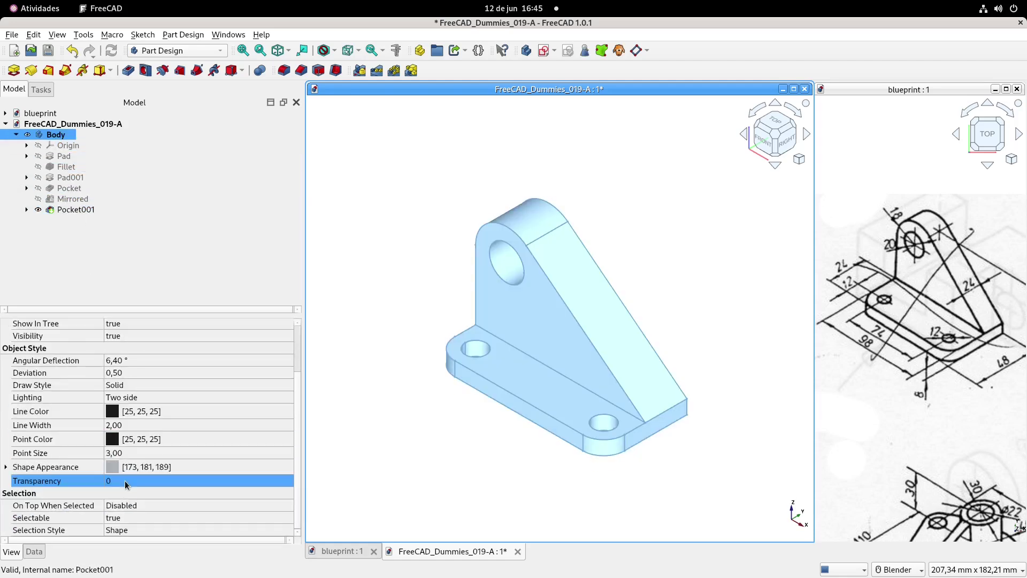
{"action": "type", "text": "25"}
{"action": "key", "text": "Return"}
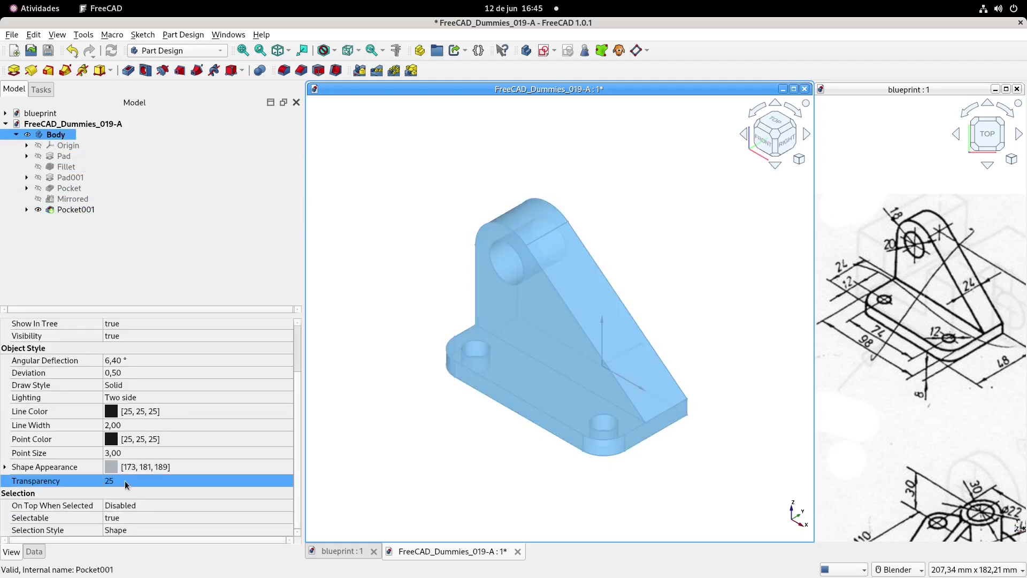
- Change the body's shape appearance to the light blue basic colour (84, 171, 255)
{"action": "left_click", "coordinate": [124, 467]}
{"action": "left_click", "coordinate": [205, 467]}
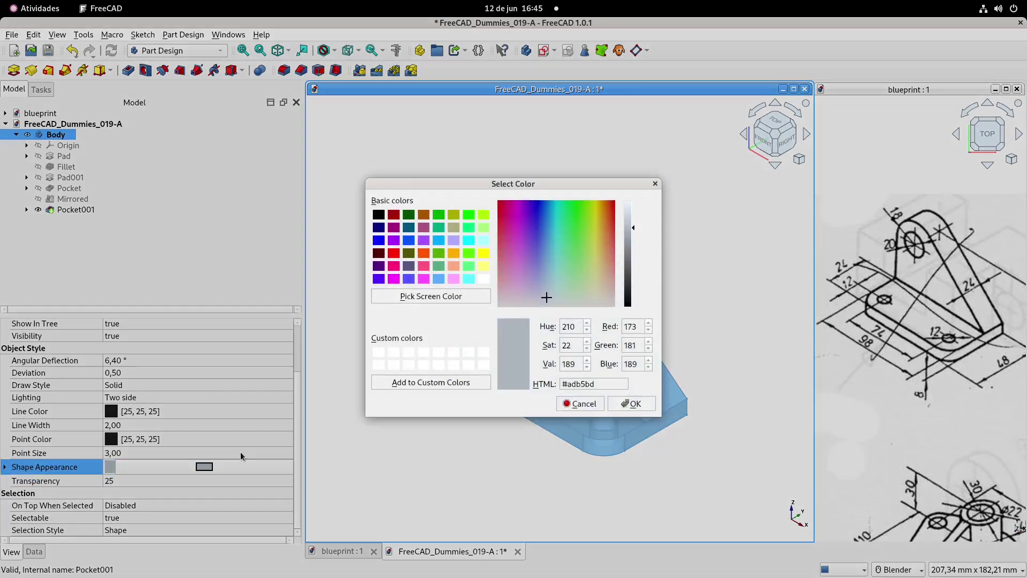
{"action": "left_click", "coordinate": [442, 282]}
{"action": "left_click", "coordinate": [642, 404]}
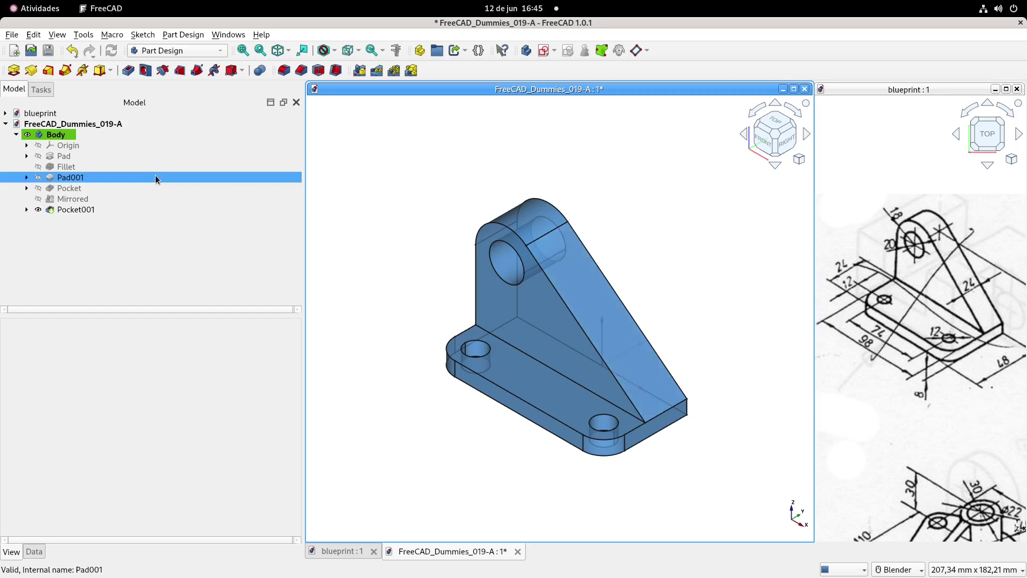
- Rename the body as Part-Design and collapse its feature tree
{"action": "left_click", "coordinate": [62, 135]}
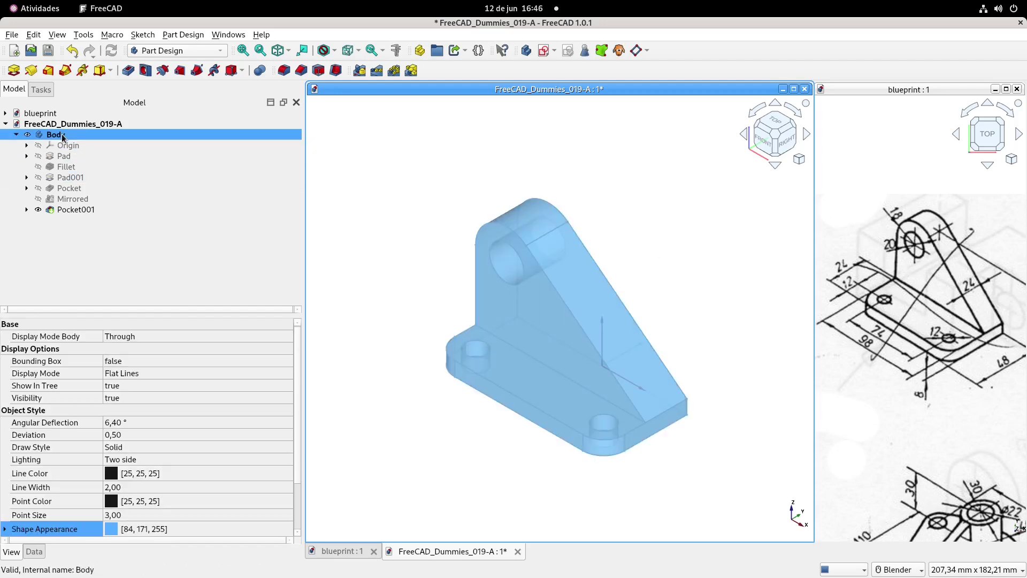
{"action": "type", "text": "Part-Design"}
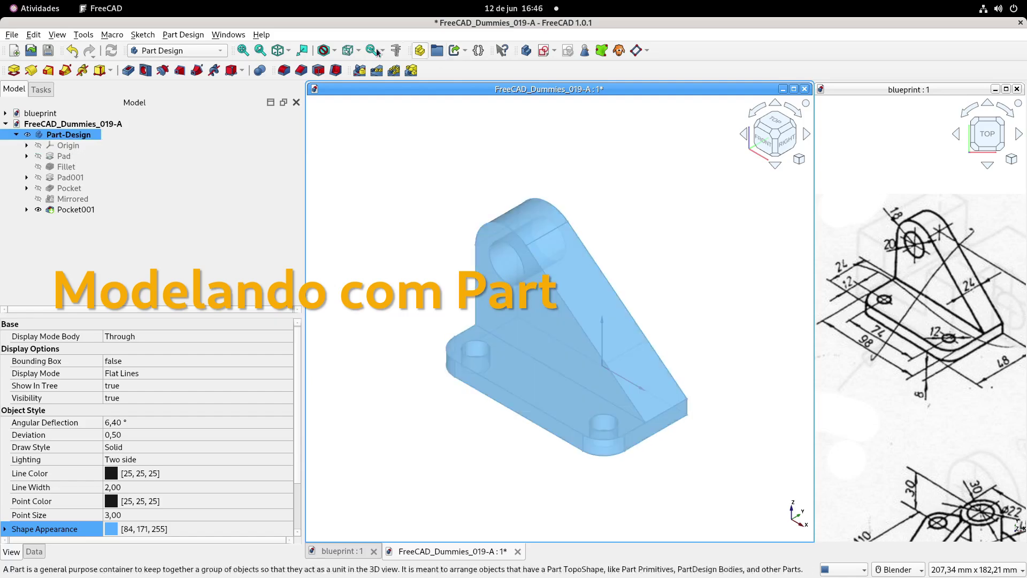
{"action": "left_click", "coordinate": [16, 134]}
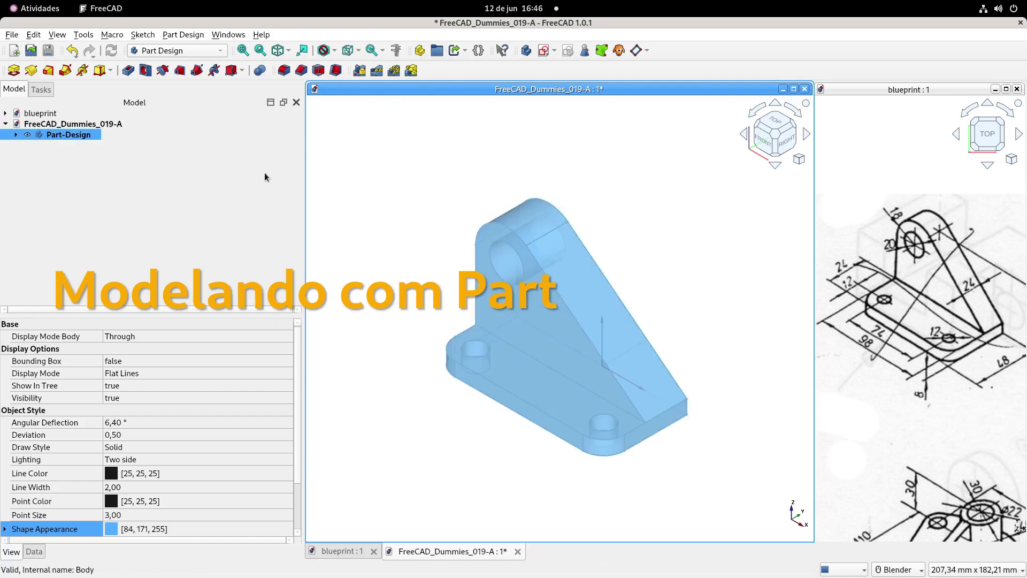
- Create a new group in the document and rename it as Part - Group
{"action": "left_click", "coordinate": [191, 143]}
{"action": "left_click", "coordinate": [437, 51]}
{"action": "left_click", "coordinate": [59, 145]}
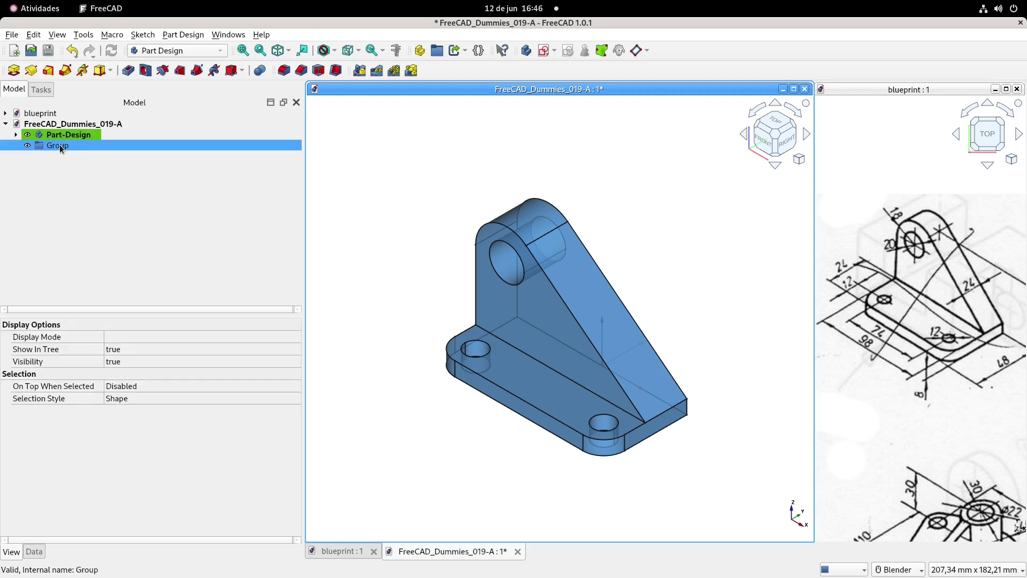
{"action": "left_click", "coordinate": [60, 146]}
{"action": "key", "text": "Return"}
{"action": "left_click", "coordinate": [65, 164]}
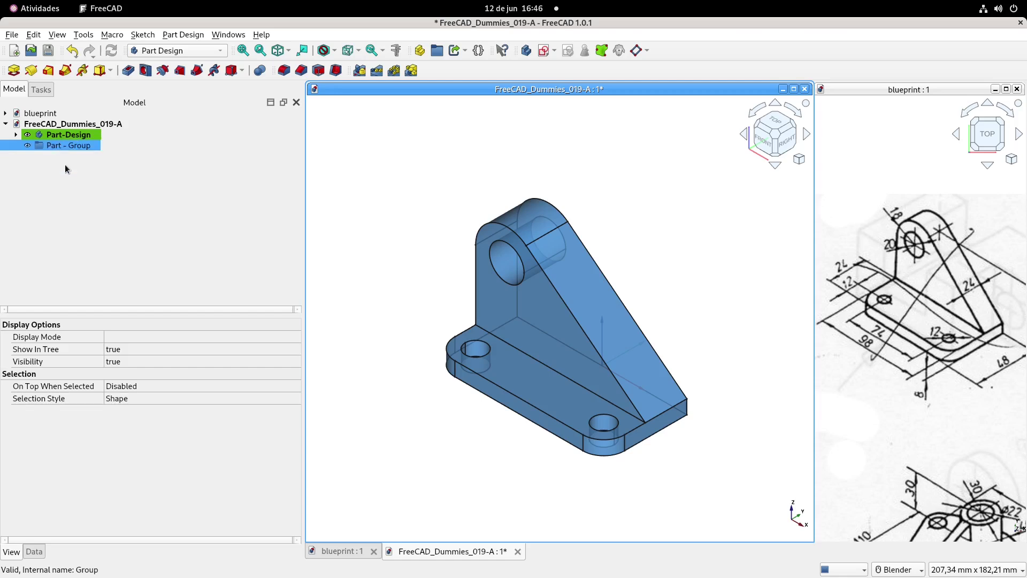
- Switch to the Part workbench to view its tools and return to the Part Design workbench
{"action": "left_click", "coordinate": [195, 50]}
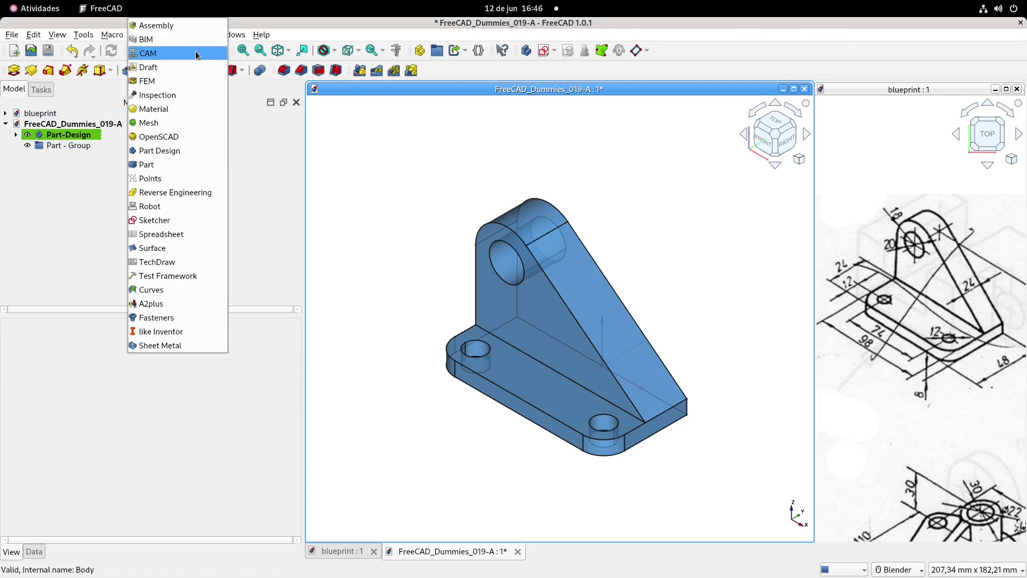
{"action": "left_click", "coordinate": [158, 165]}
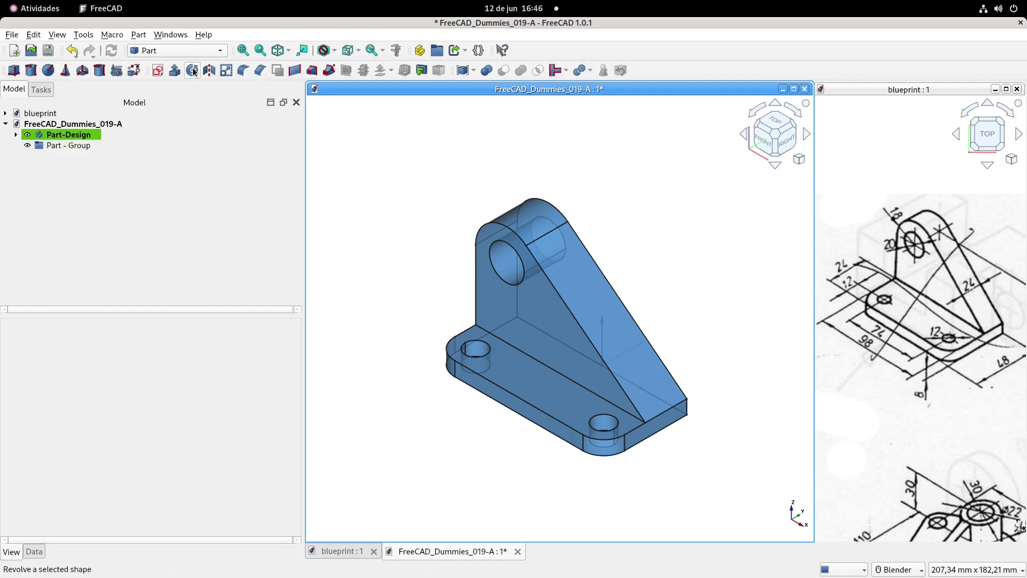
{"action": "left_click", "coordinate": [195, 50]}
{"action": "left_click", "coordinate": [191, 149]}
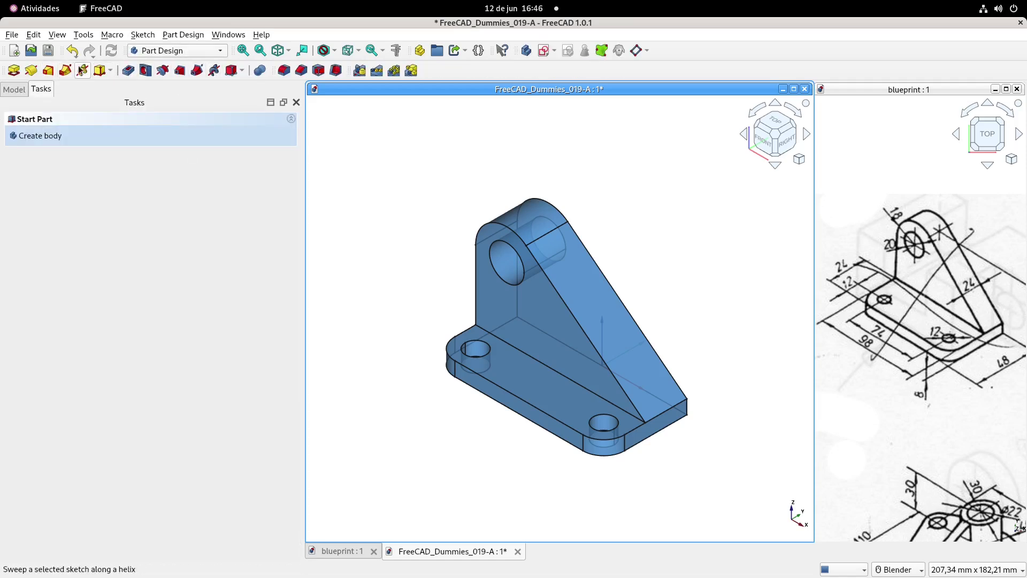
- Switch to the Part workbench, expand the Part-Design body in the model tree and hide it
{"action": "left_click", "coordinate": [190, 48]}
{"action": "left_click", "coordinate": [168, 169]}
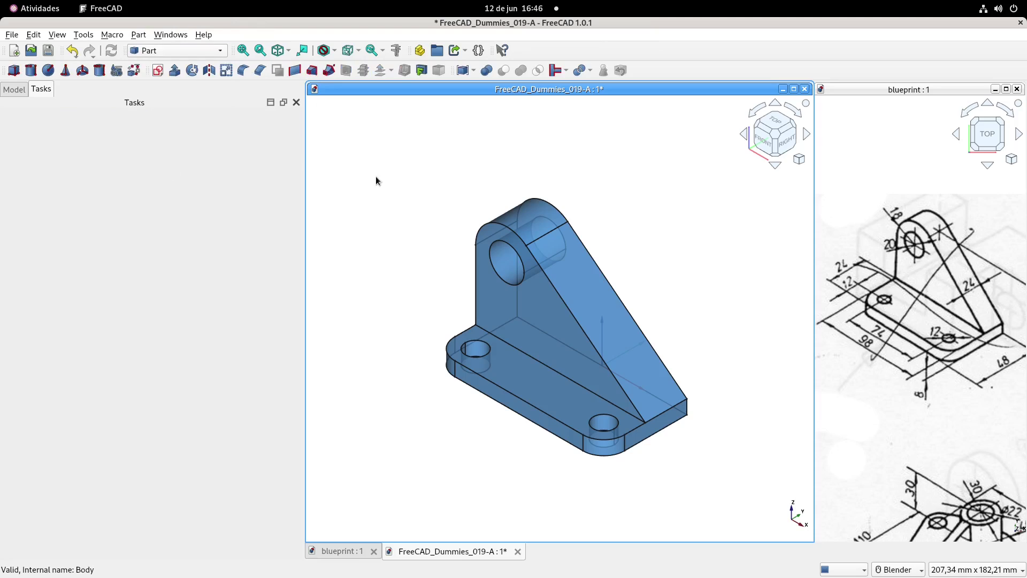
{"action": "left_click", "coordinate": [12, 92]}
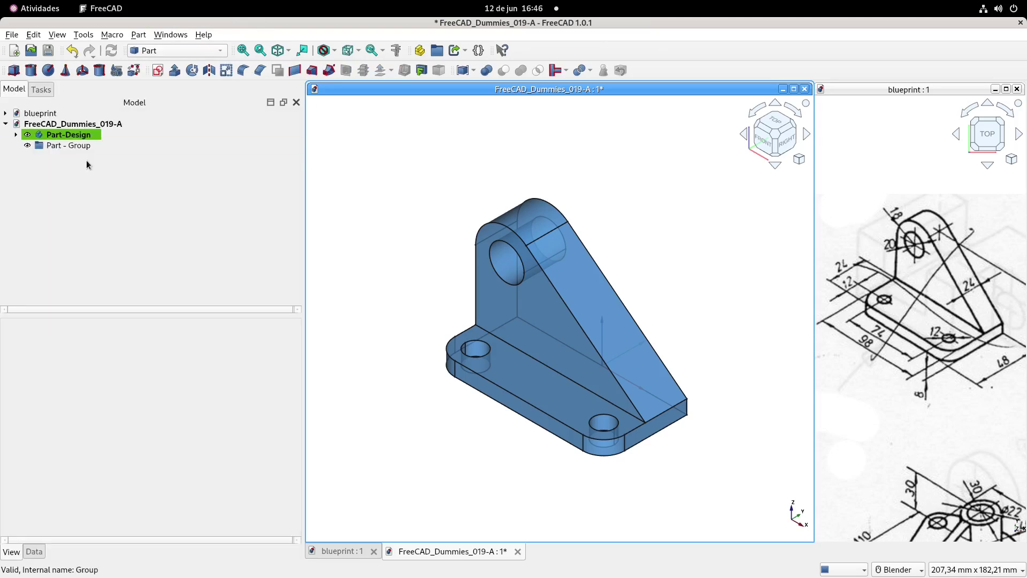
{"action": "left_click", "coordinate": [19, 137]}
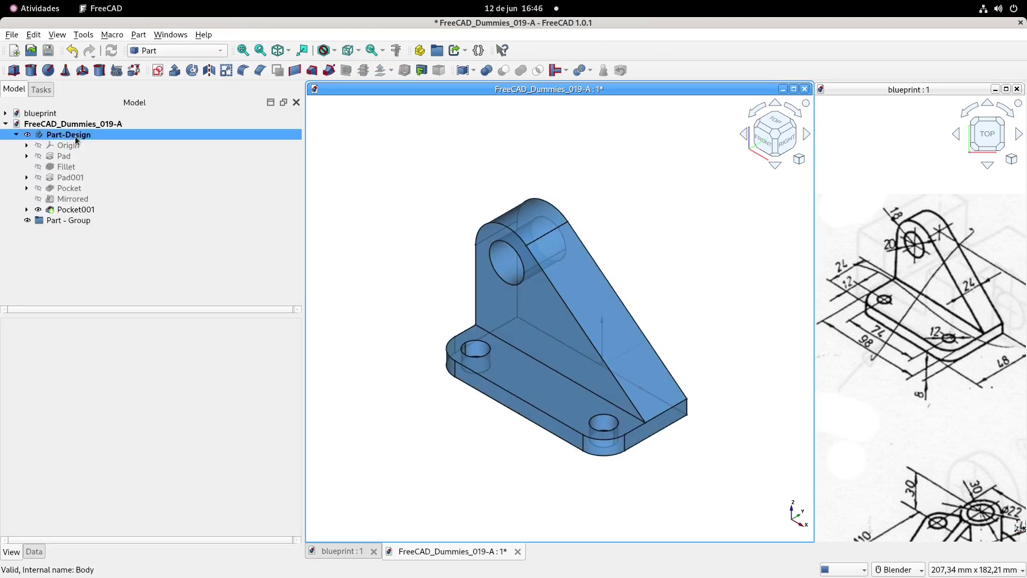
{"action": "left_click", "coordinate": [75, 135]}
{"action": "key", "text": "space"}
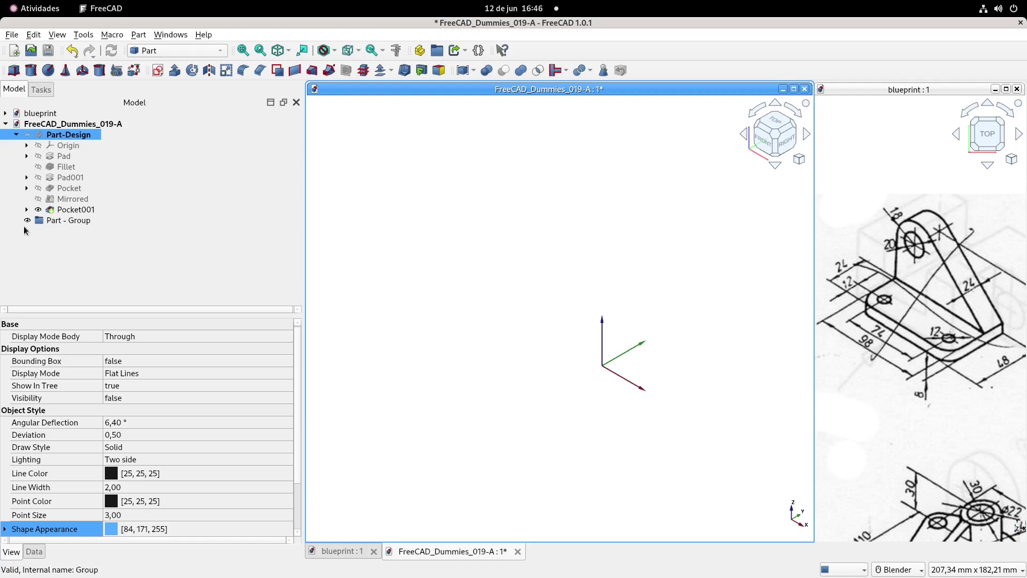
- Extrude Sketch-1 from the first pad along its normal by 8 mm as a solid
{"action": "middle_click_drag", "start_coordinate": [479, 232], "coordinate": [464, 226], "text": "shift"}
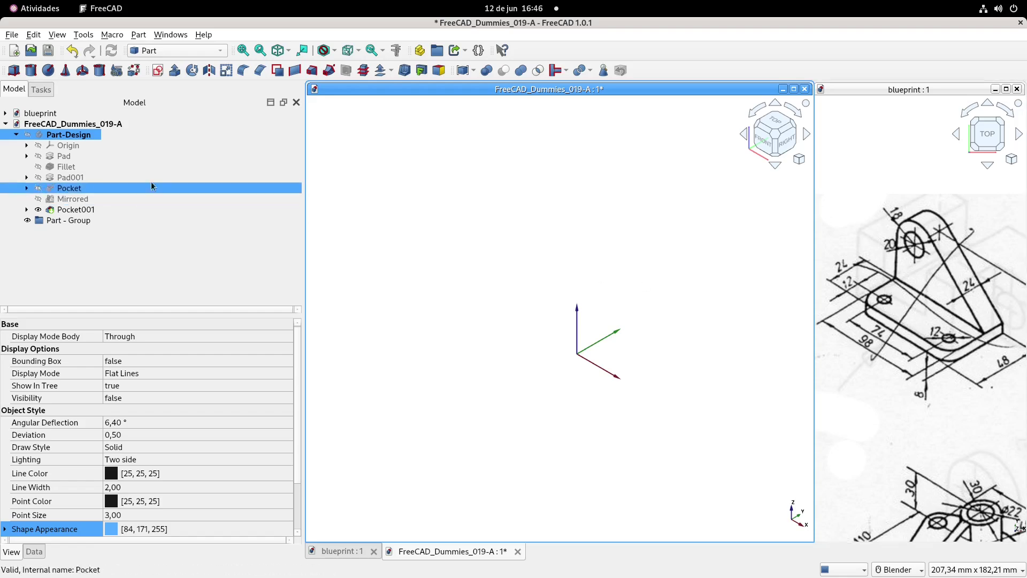
{"action": "left_click", "coordinate": [27, 156]}
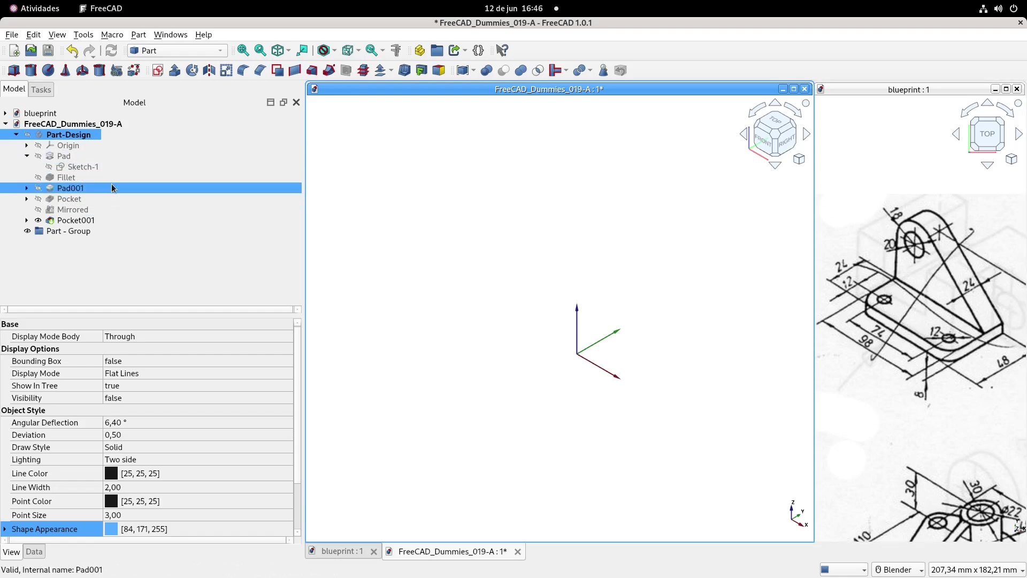
{"action": "left_click", "coordinate": [88, 167]}
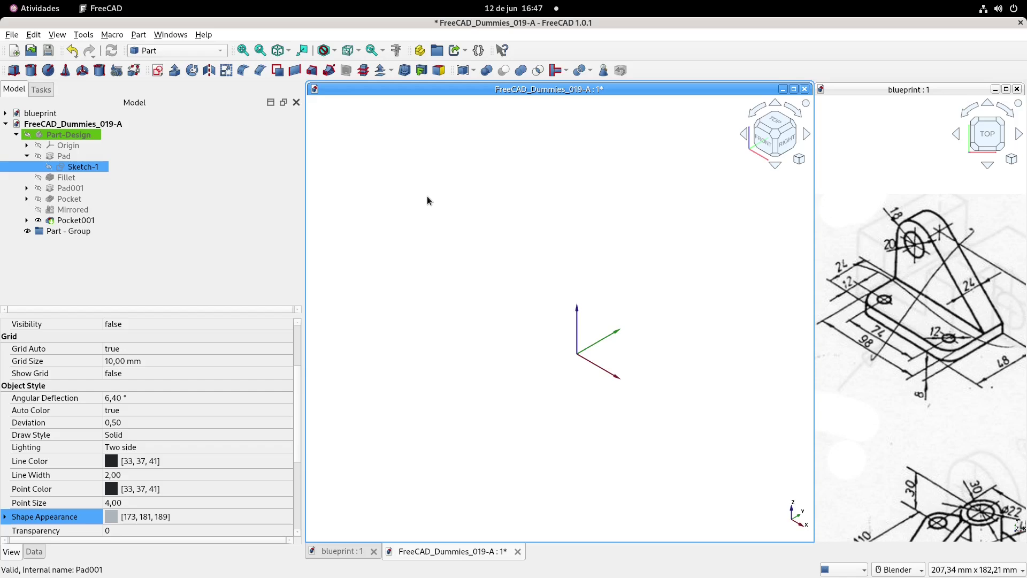
{"action": "left_click", "coordinate": [176, 71]}
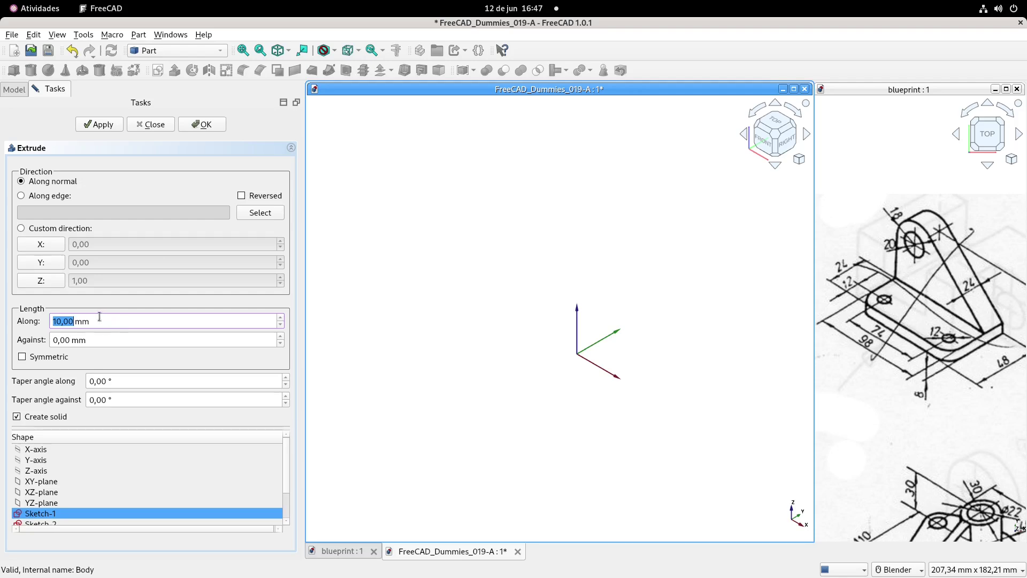
{"action": "left_click_drag", "start_coordinate": [111, 326], "coordinate": [8, 311]}
{"action": "type", "text": "8"}
{"action": "left_click", "coordinate": [213, 125]}
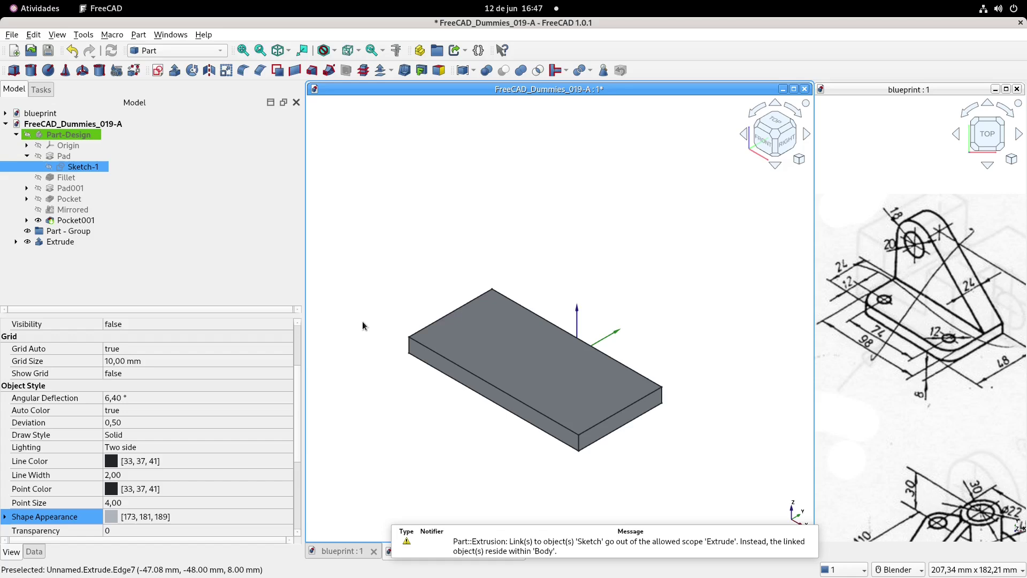
- Show the extruded plate's data properties and move the extrusion into the Part - Group folder
{"action": "left_click", "coordinate": [63, 242]}
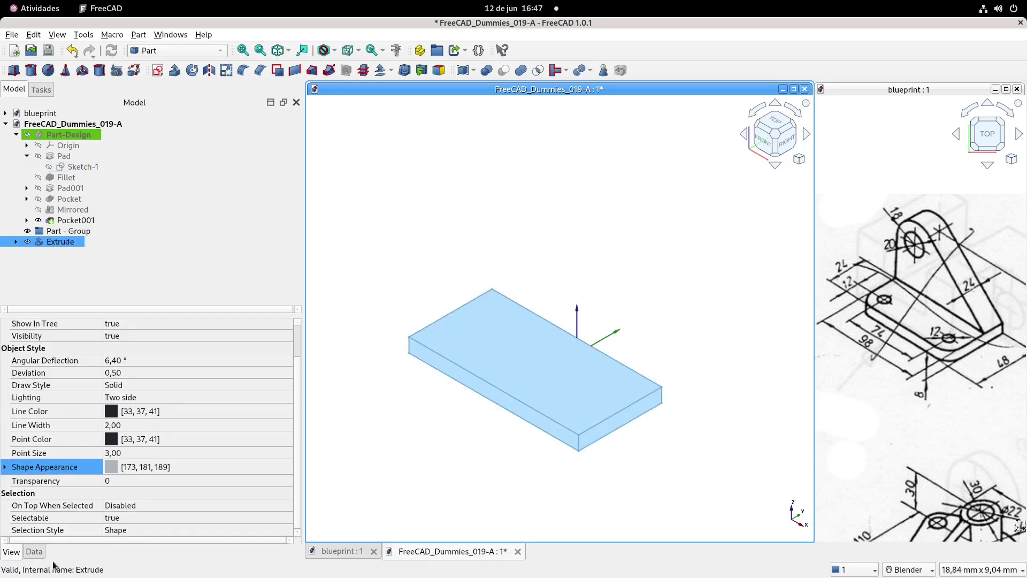
{"action": "left_click", "coordinate": [34, 552]}
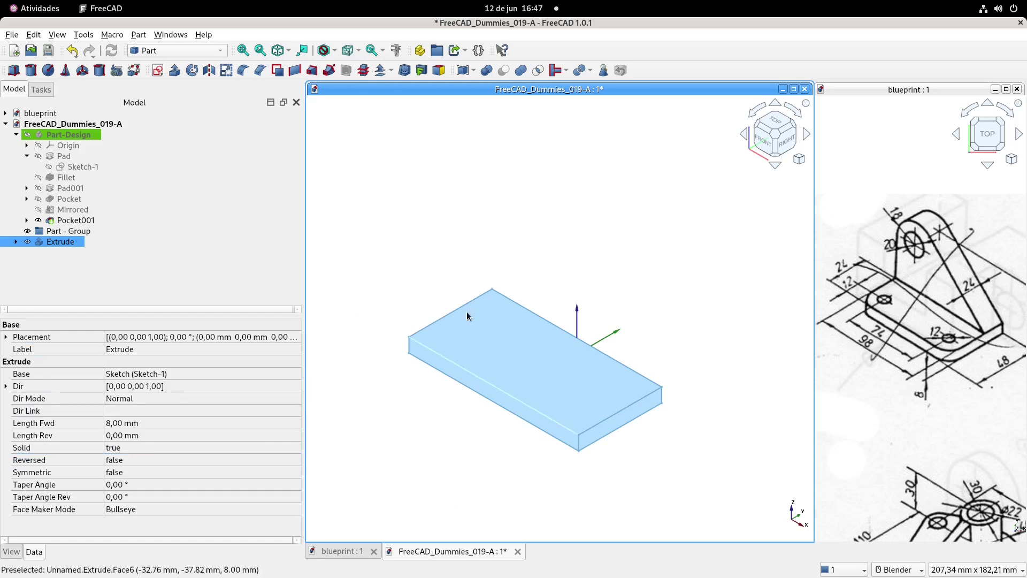
{"action": "middle_click_drag", "start_coordinate": [457, 257], "coordinate": [479, 240], "text": "shift"}
{"action": "left_click", "coordinate": [444, 245]}
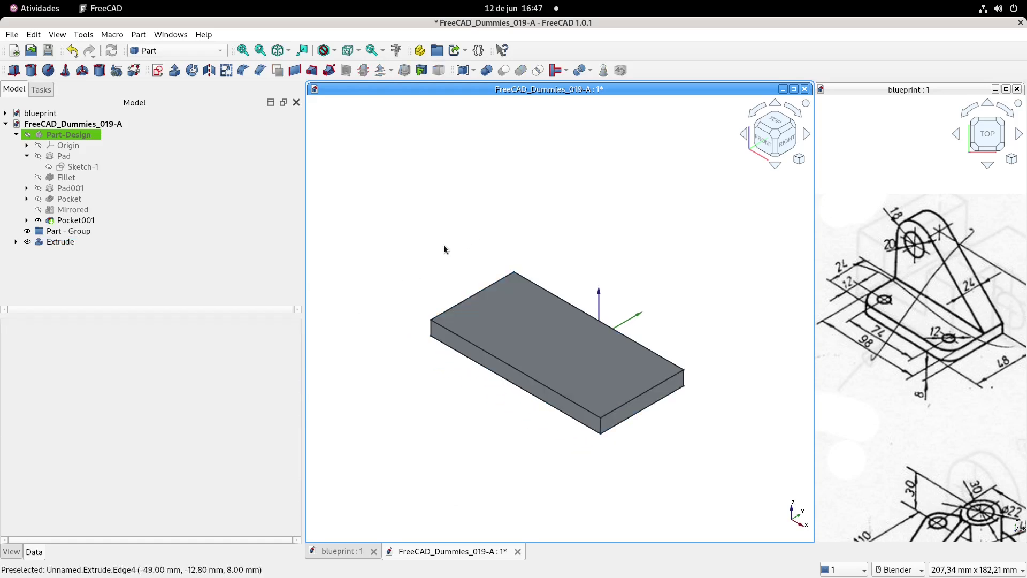
{"action": "left_click", "coordinate": [62, 244]}
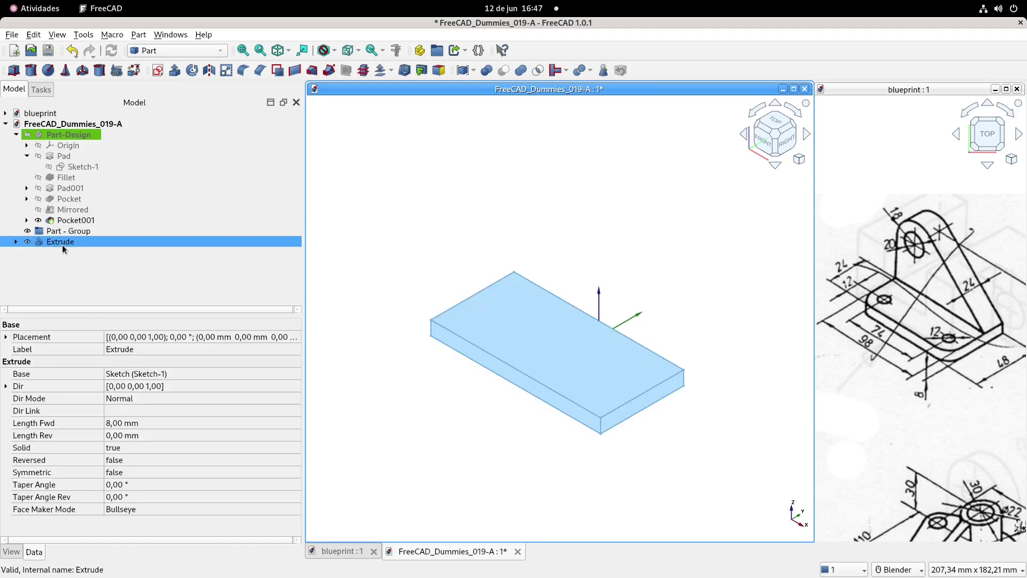
{"action": "left_click_drag", "start_coordinate": [50, 242], "coordinate": [54, 232]}
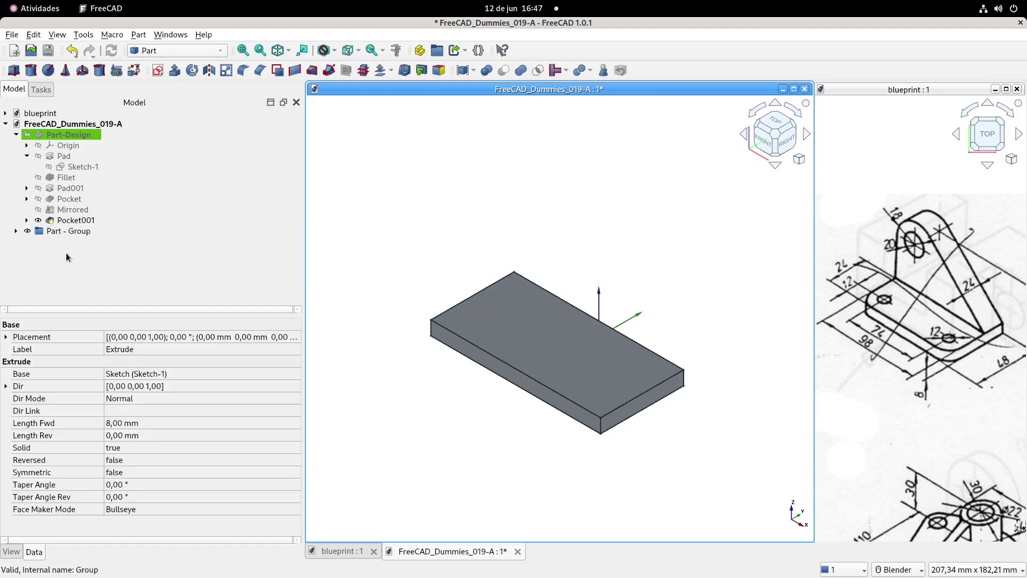
- Expand the Part - Group folder in the model tree to show the plate extrusion stored inside it
{"action": "left_click", "coordinate": [16, 231]}
{"action": "left_click", "coordinate": [381, 234]}
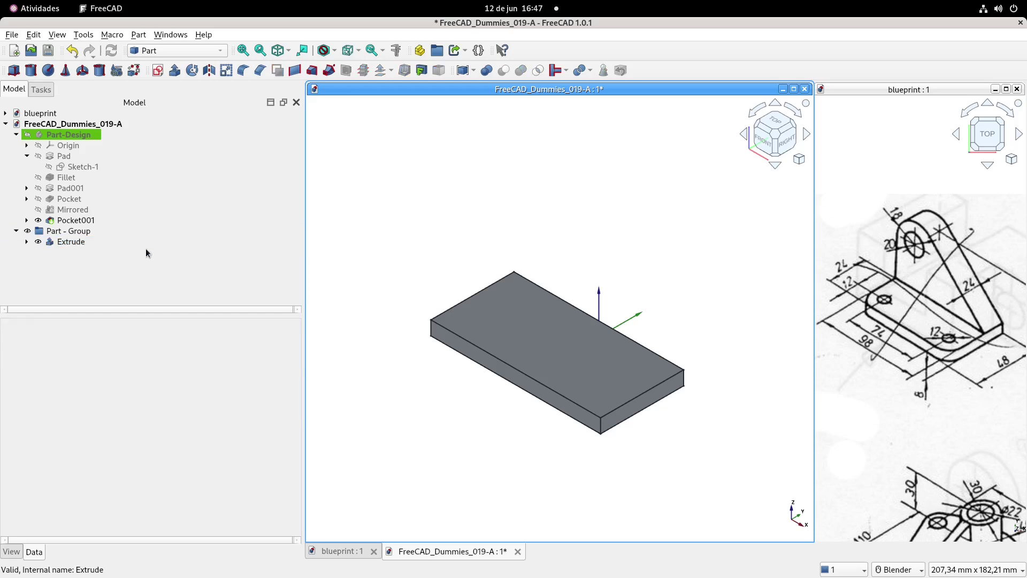
{"action": "left_click", "coordinate": [70, 241]}
{"action": "left_click", "coordinate": [69, 234]}
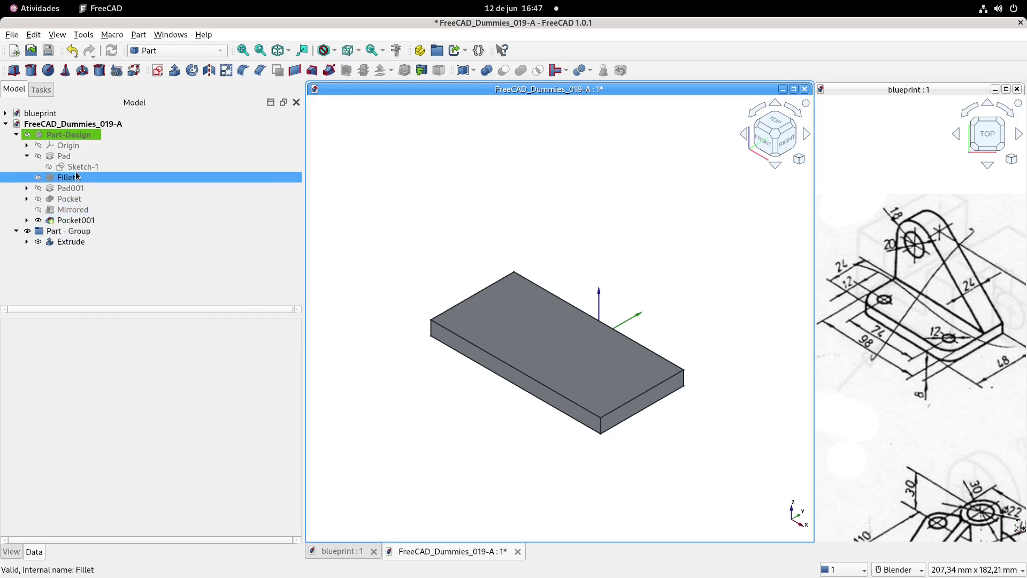
{"action": "left_click", "coordinate": [57, 157]}
{"action": "left_click", "coordinate": [67, 145]}
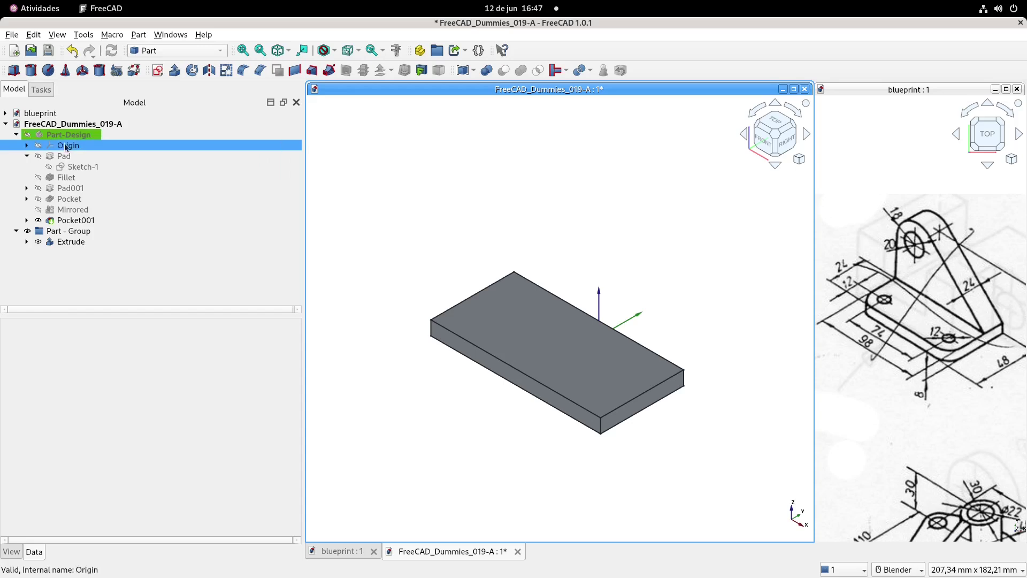
{"action": "left_click", "coordinate": [66, 177]}
{"action": "left_click", "coordinate": [73, 241]}
{"action": "left_click", "coordinate": [76, 241]}
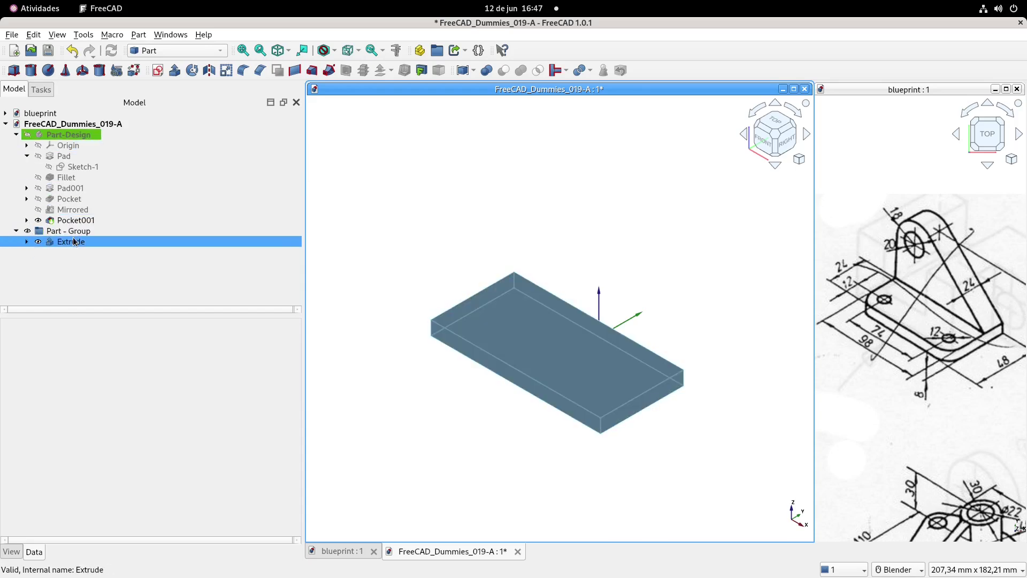
{"action": "left_click", "coordinate": [83, 254]}
- Switch to the Sketcher workbench to view its tools and return to the Part workbench
{"action": "left_click", "coordinate": [187, 54]}
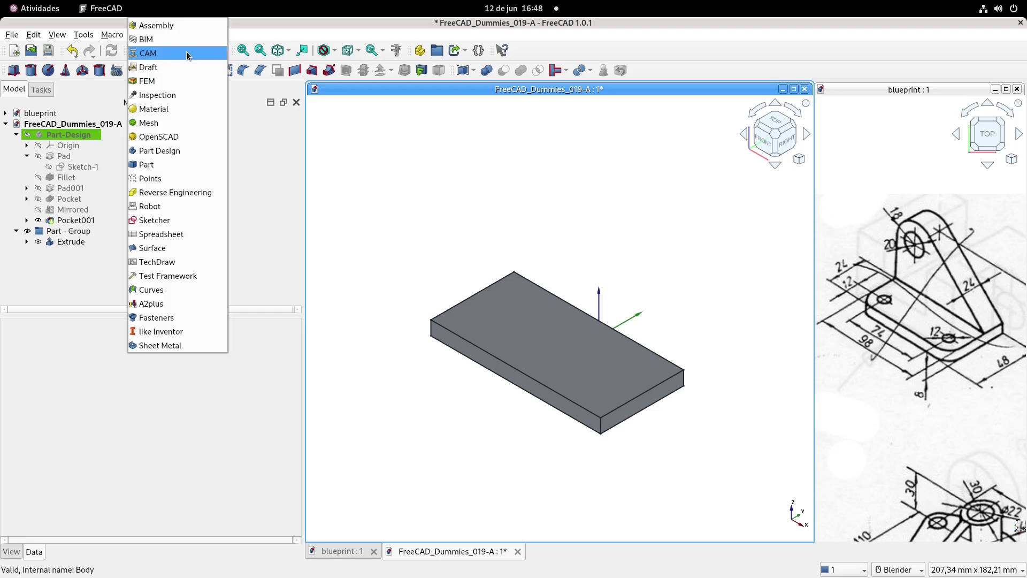
{"action": "left_click", "coordinate": [179, 221]}
{"action": "left_click", "coordinate": [285, 127]}
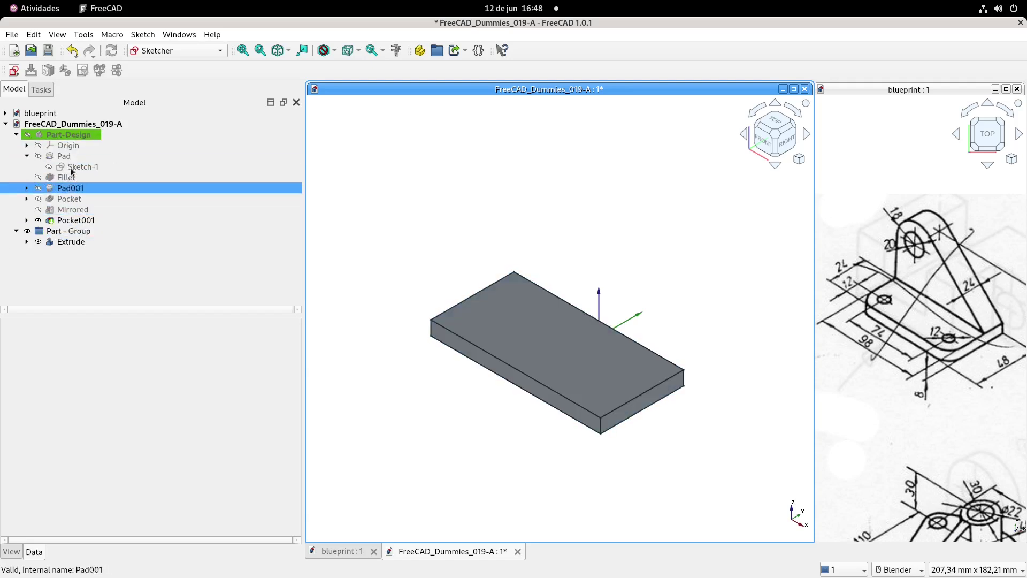
{"action": "left_click", "coordinate": [67, 137]}
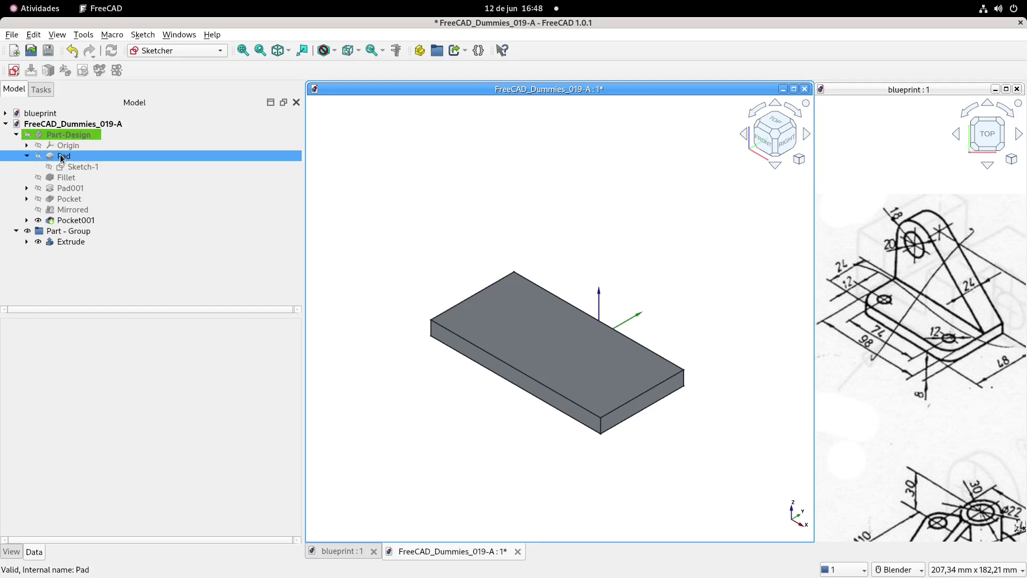
{"action": "left_click", "coordinate": [166, 50]}
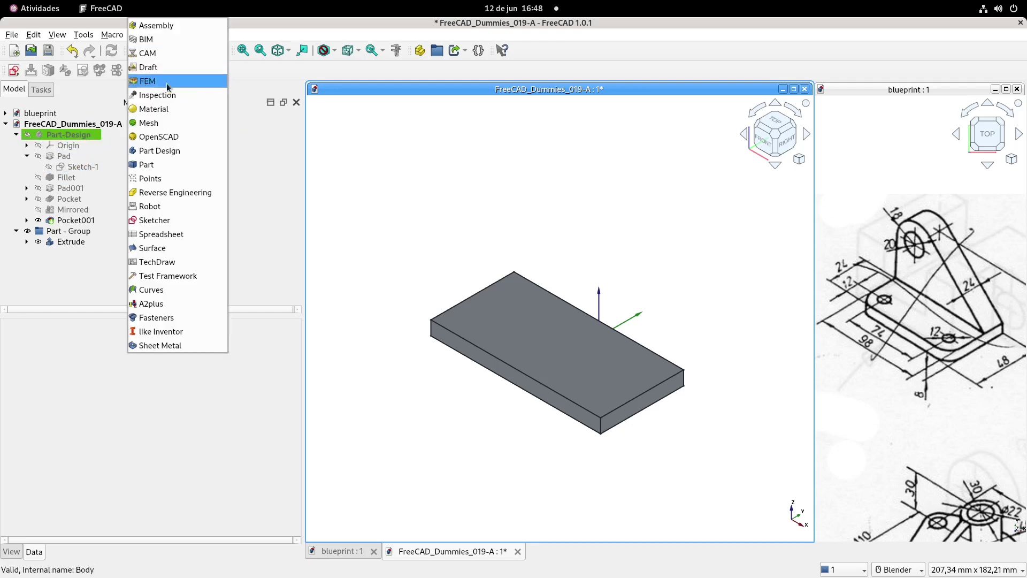
{"action": "left_click", "coordinate": [175, 165]}
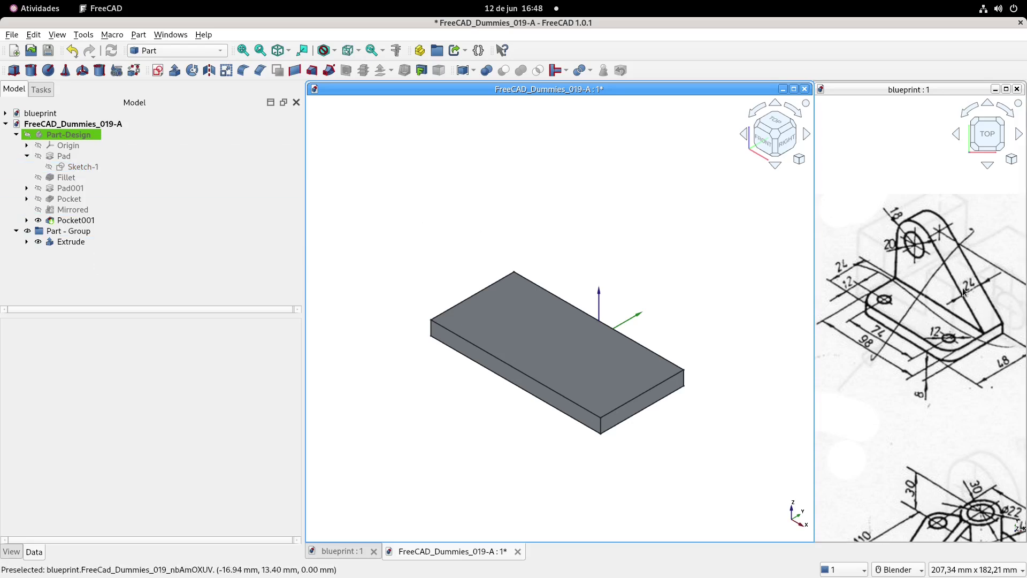
- Collapse the first Pad of the Part-Design body in the model tree
{"action": "left_click", "coordinate": [279, 200]}
{"action": "key", "text": "Up"}
{"action": "key", "text": "Up"}
{"action": "key", "text": "Up"}
{"action": "key", "text": "Up"}
{"action": "key", "text": "Left"}
{"action": "key", "text": "Down"}
{"action": "key", "text": "Down"}
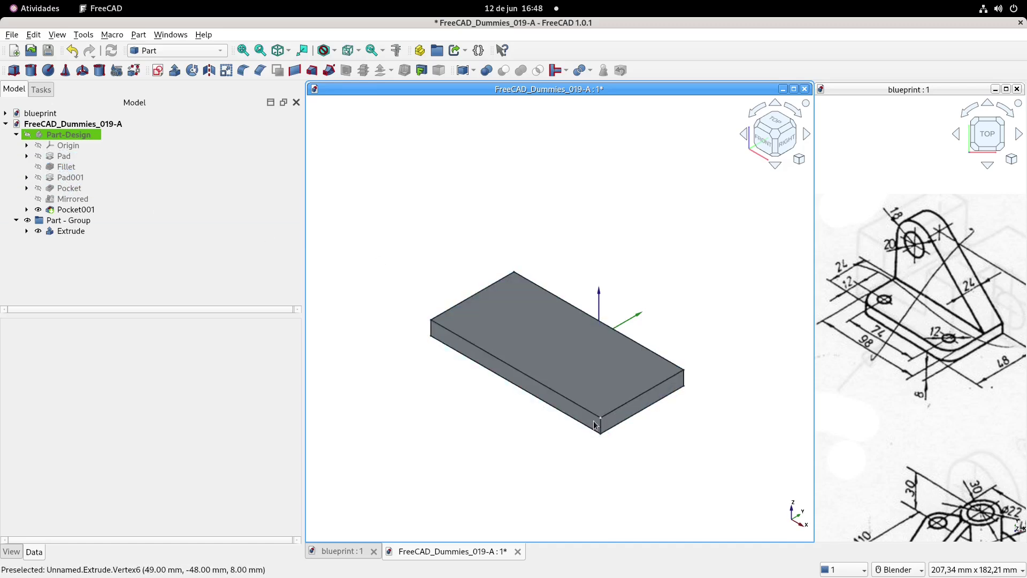
- Fillet the extruded plate's two front vertical corner edges with a constant radius of 12 mm
{"action": "scroll", "coordinate": [603, 430], "scroll_direction": "up", "scroll_amount": 2}
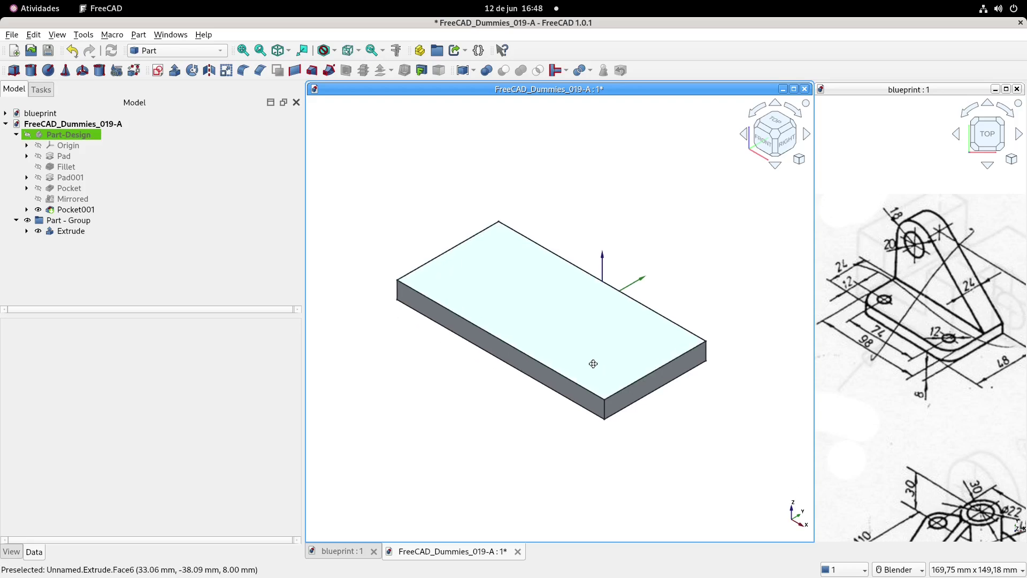
{"action": "scroll", "coordinate": [593, 363], "scroll_direction": "up", "scroll_amount": 2}
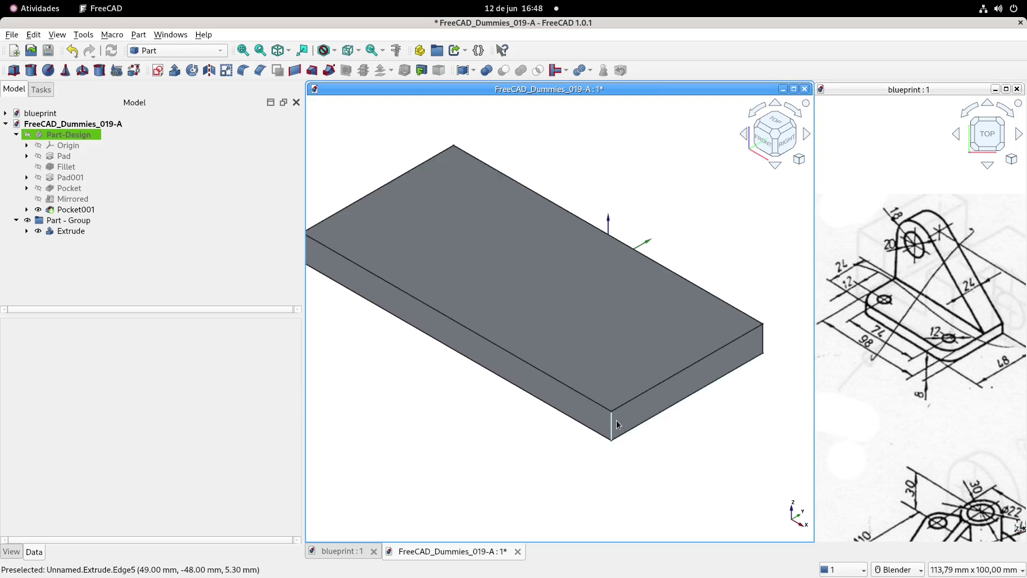
{"action": "scroll", "coordinate": [615, 423], "scroll_direction": "down", "scroll_amount": 1}
{"action": "left_click", "coordinate": [614, 425]}
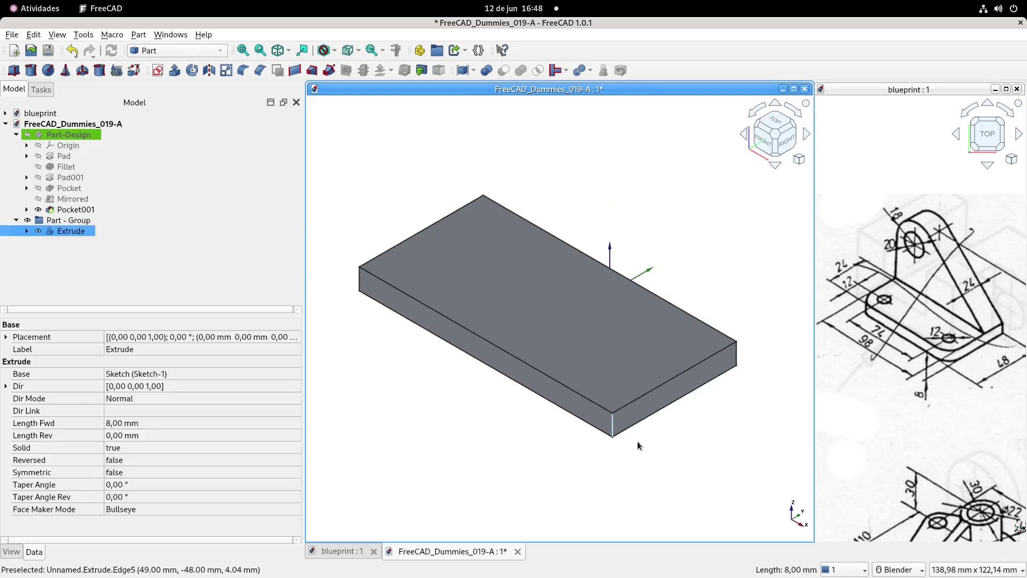
{"action": "left_click", "coordinate": [357, 283], "text": "ctrl"}
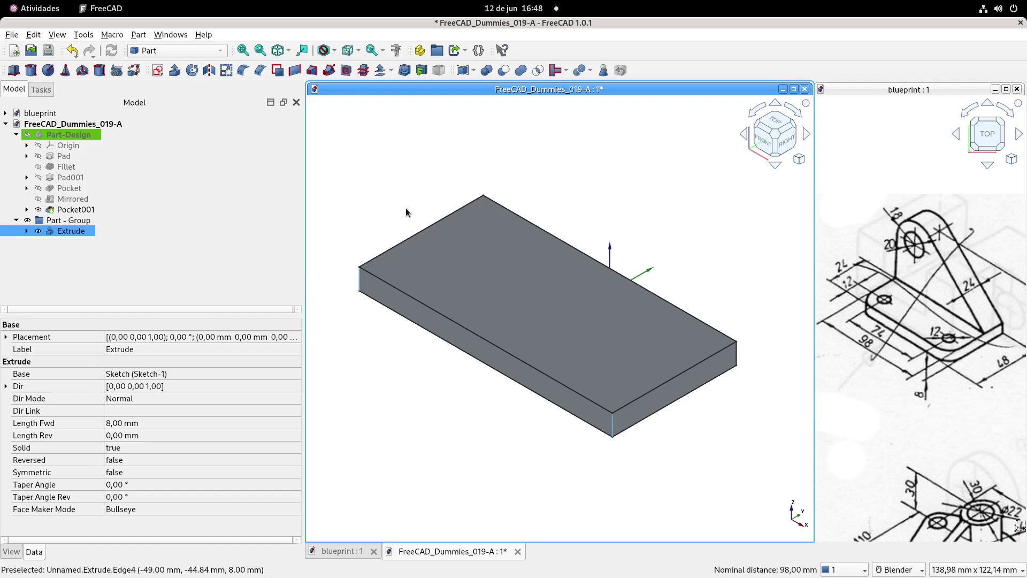
{"action": "left_click", "coordinate": [244, 70]}
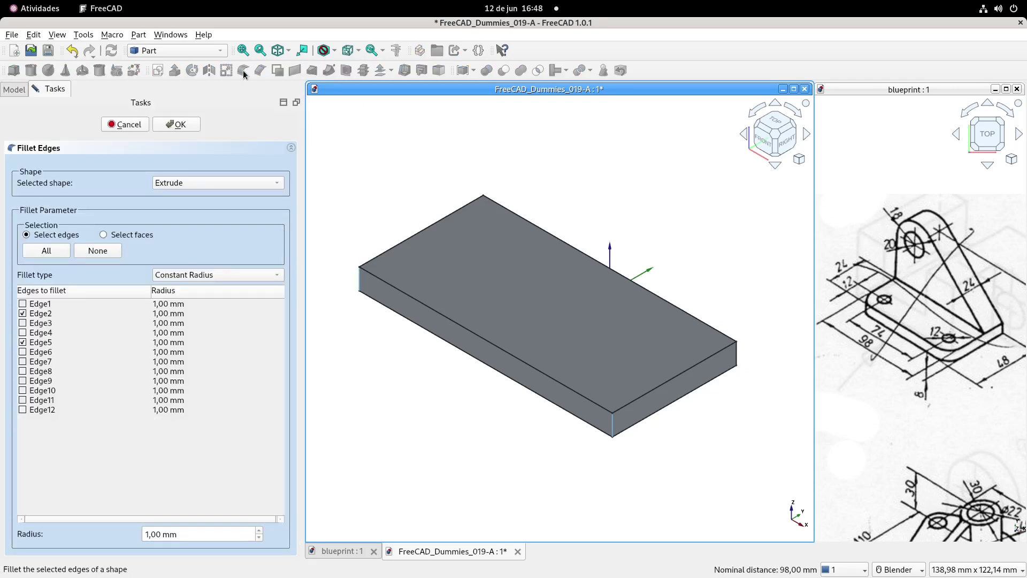
{"action": "left_click_drag", "start_coordinate": [219, 530], "coordinate": [117, 532]}
{"action": "type", "text": "12"}
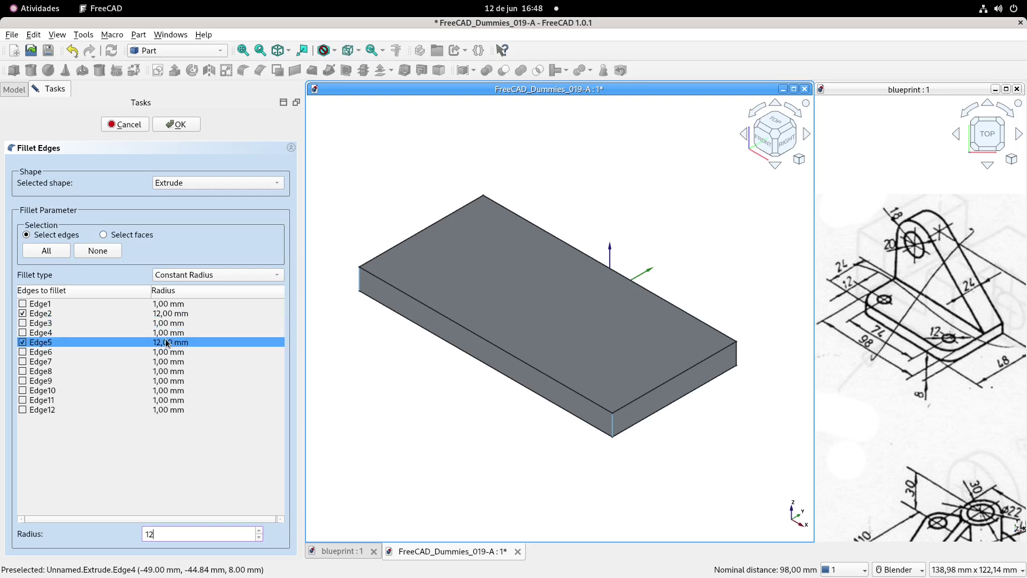
{"action": "left_click", "coordinate": [184, 124]}
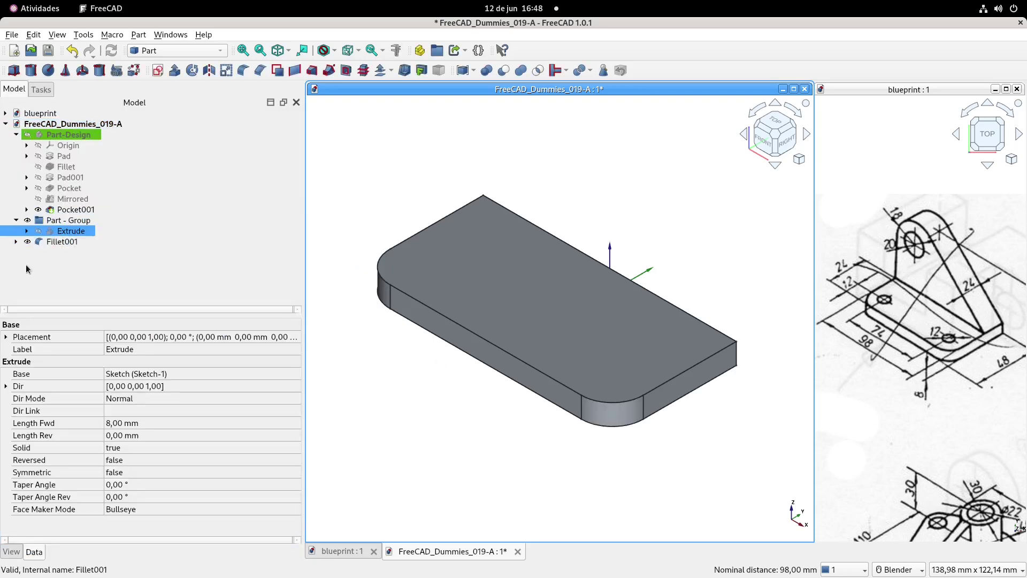
- Move the plate's new fillet into the Part - Group folder and inspect the base extrusion nested under it
{"action": "left_click", "coordinate": [54, 231]}
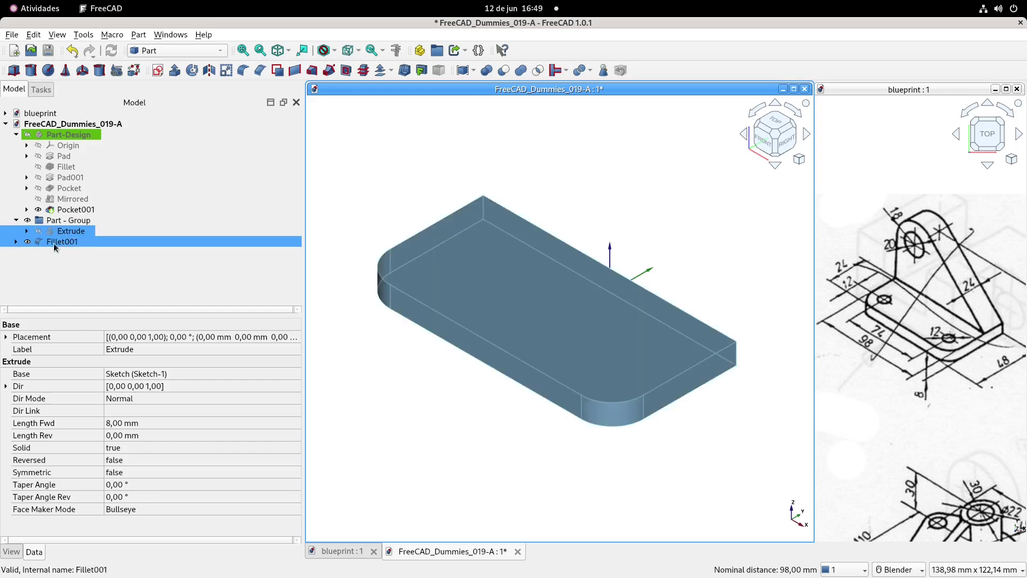
{"action": "left_click", "coordinate": [66, 137]}
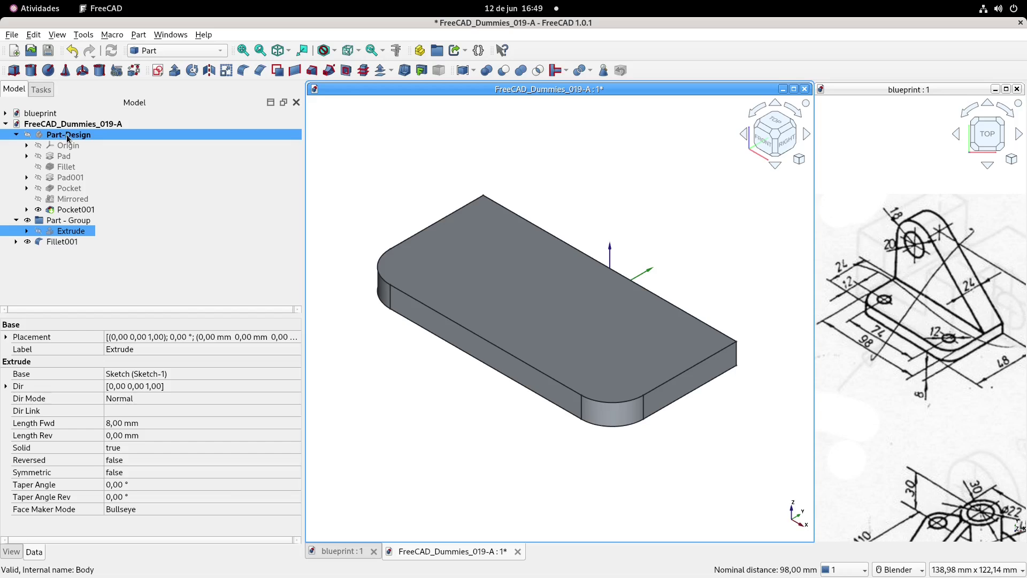
{"action": "double_click", "coordinate": [67, 133]}
{"action": "left_click", "coordinate": [60, 240]}
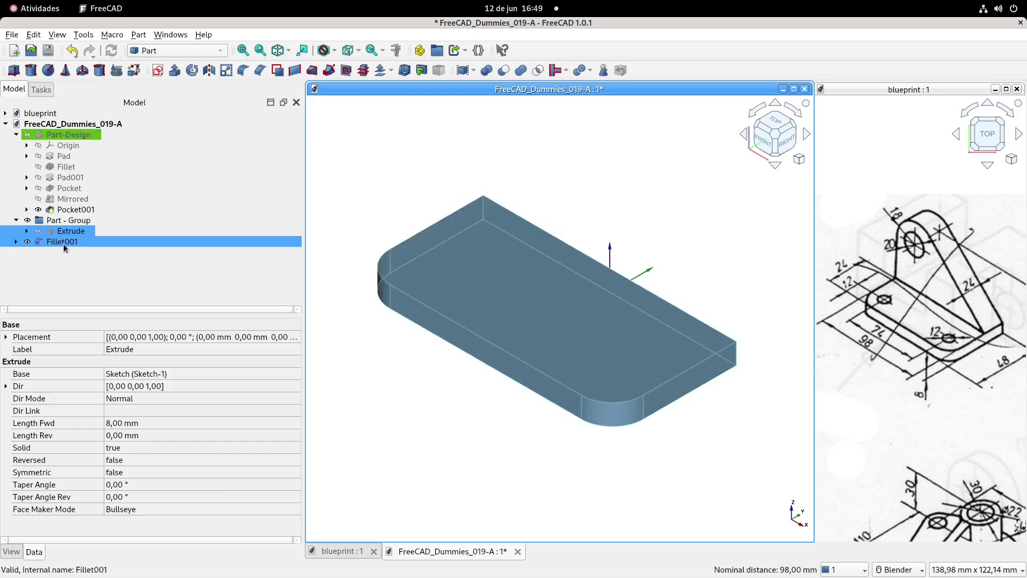
{"action": "left_click_drag", "start_coordinate": [59, 241], "coordinate": [73, 220]}
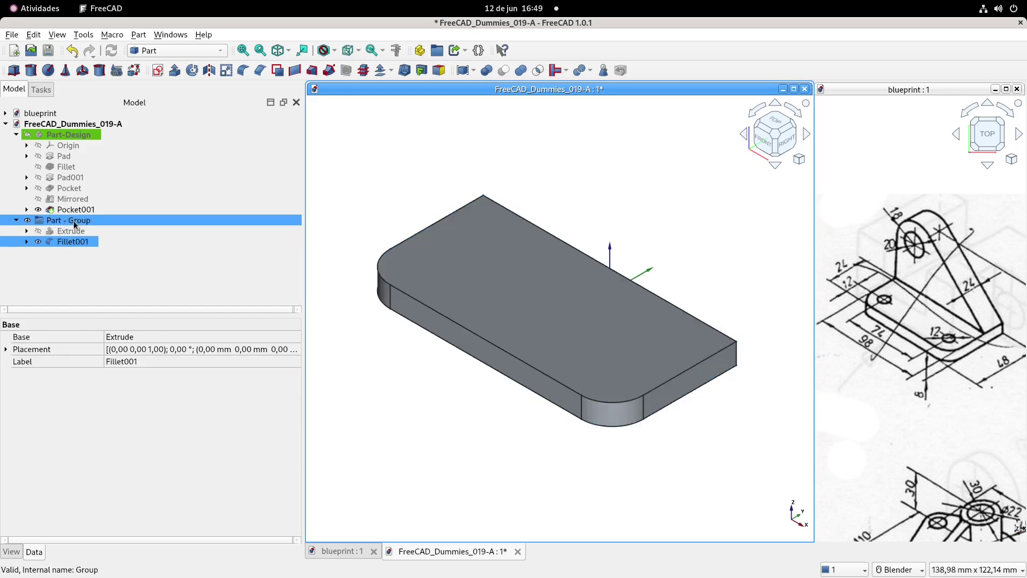
{"action": "left_click", "coordinate": [71, 261]}
{"action": "left_click", "coordinate": [26, 242]}
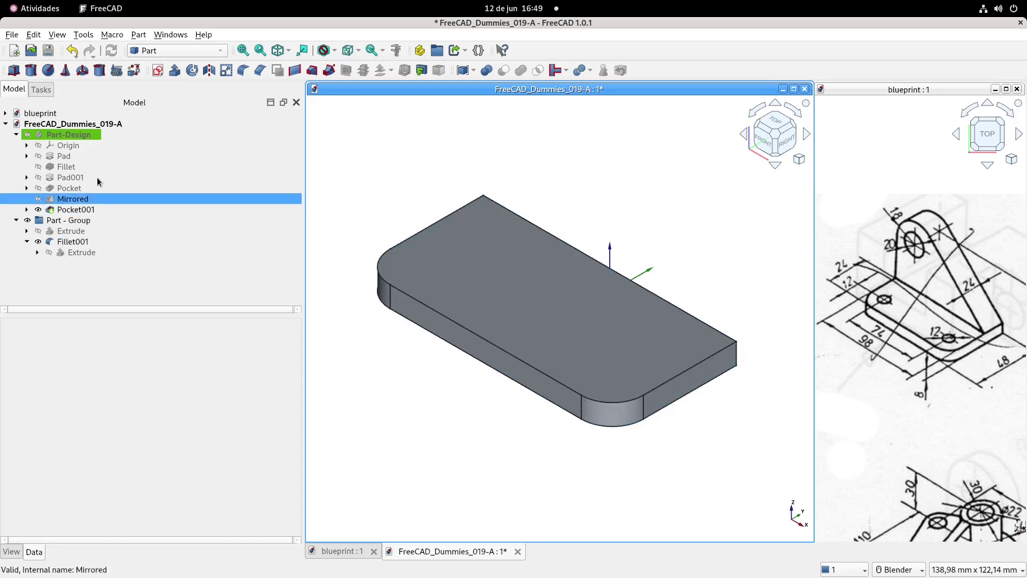
{"action": "left_click", "coordinate": [27, 242]}
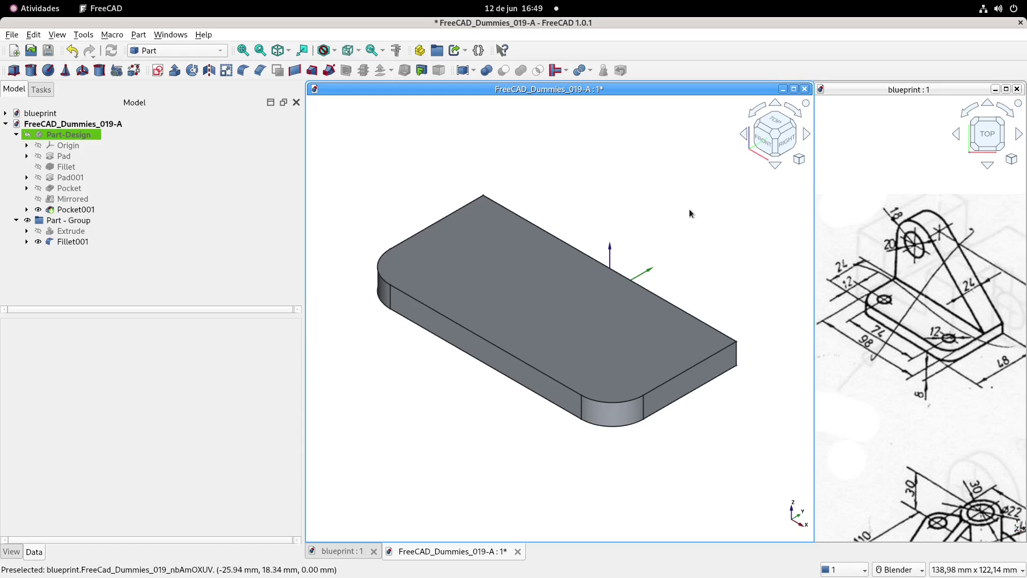
- Extrude Sketch-2 from the second pad along its normal by 10 mm as a solid
{"action": "left_click", "coordinate": [27, 178]}
{"action": "left_click", "coordinate": [83, 189]}
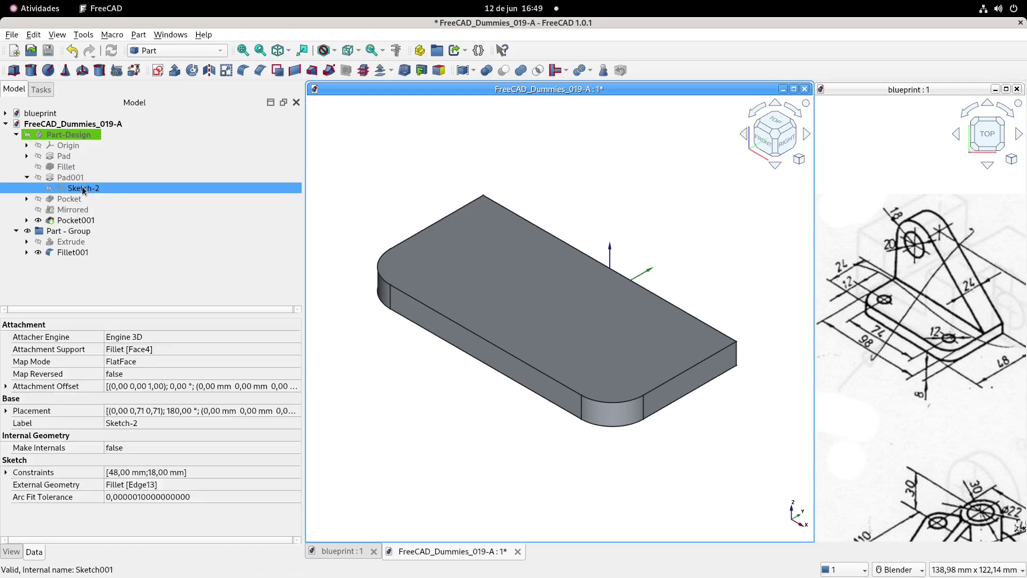
{"action": "left_click", "coordinate": [174, 71]}
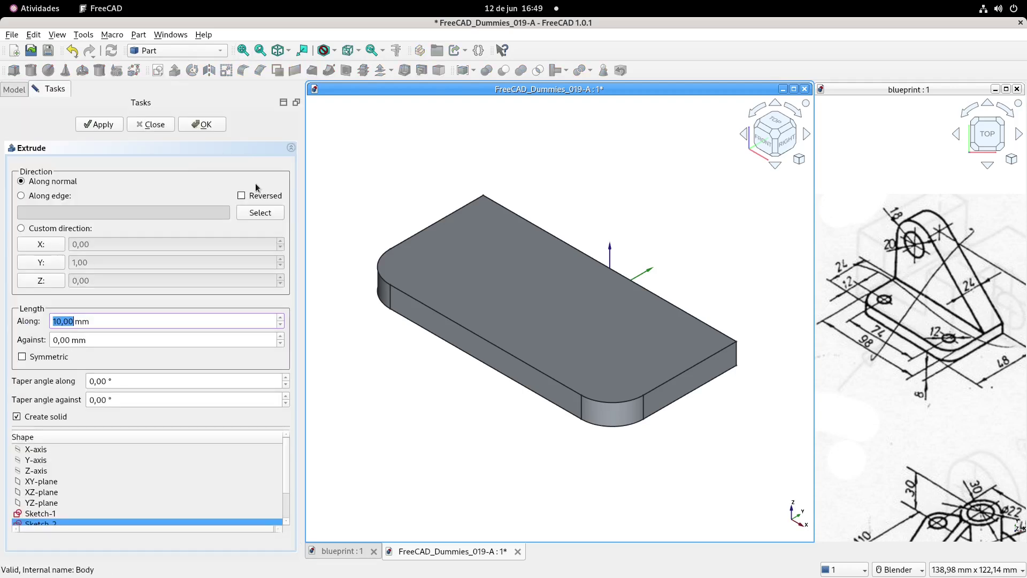
{"action": "left_click", "coordinate": [202, 124]}
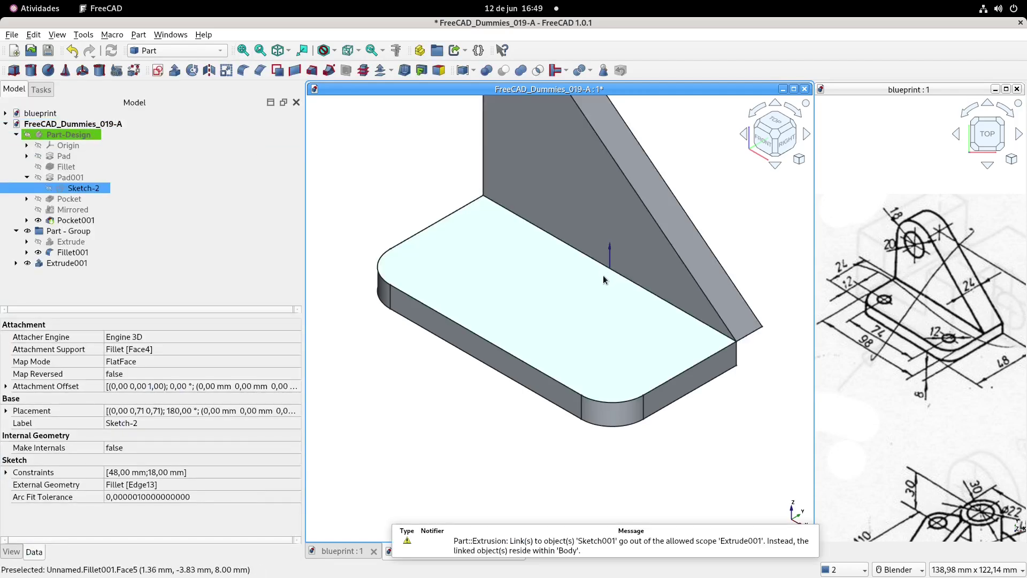
{"action": "scroll", "coordinate": [604, 271], "scroll_direction": "down", "scroll_amount": 3}
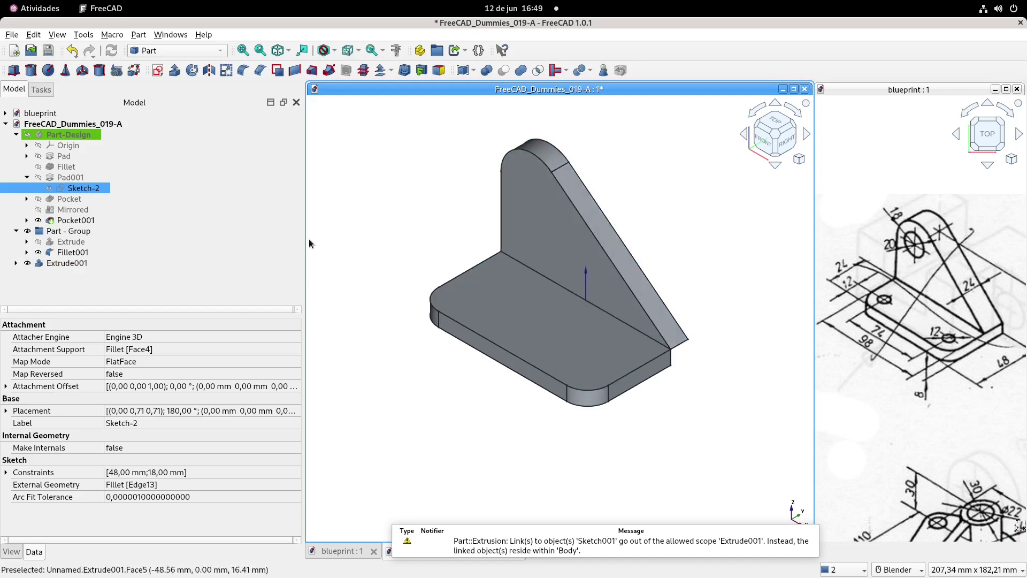
- Move the new upright extrusion into the Part - Group folder alongside the filleted plate
{"action": "left_click", "coordinate": [70, 253]}
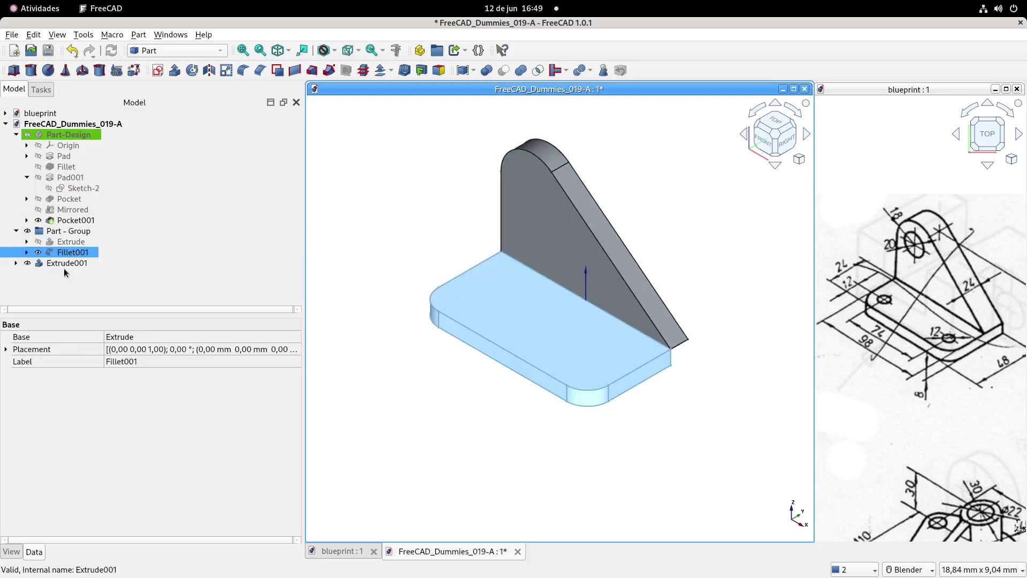
{"action": "left_click", "coordinate": [65, 265], "text": "ctrl"}
{"action": "left_click", "coordinate": [401, 228]}
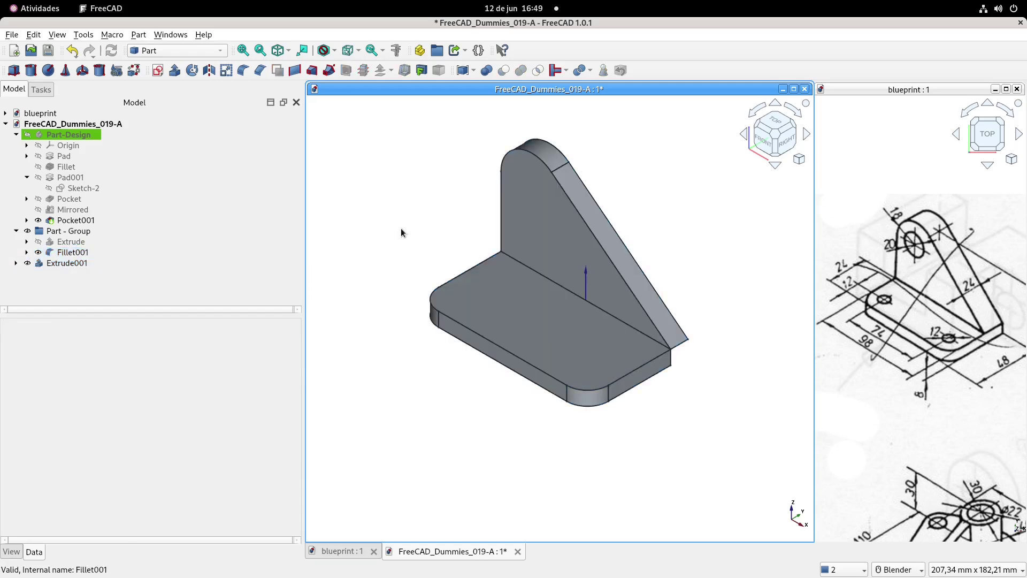
{"action": "left_click", "coordinate": [67, 263]}
- Set the upright extrusion's forward length to 24 mm
{"action": "left_click", "coordinate": [80, 263]}
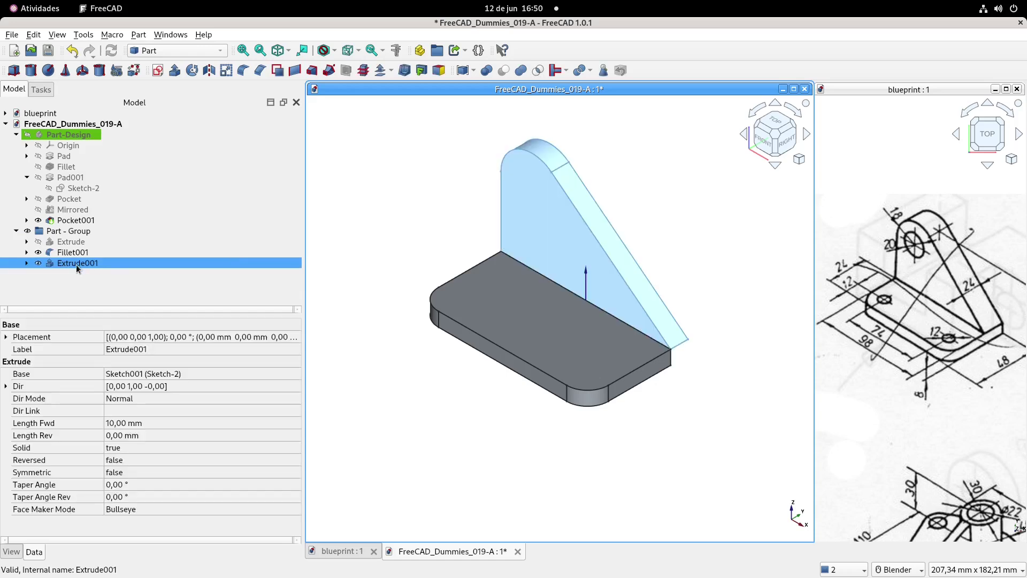
{"action": "left_click", "coordinate": [130, 424]}
{"action": "type", "text": "25"}
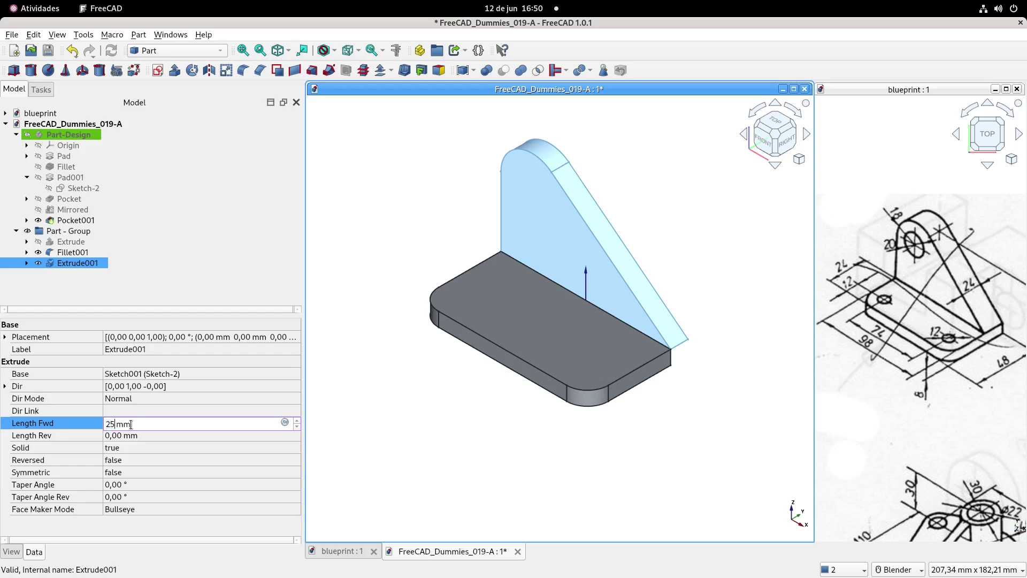
{"action": "type", "text": "4"}
{"action": "key", "text": "Return"}
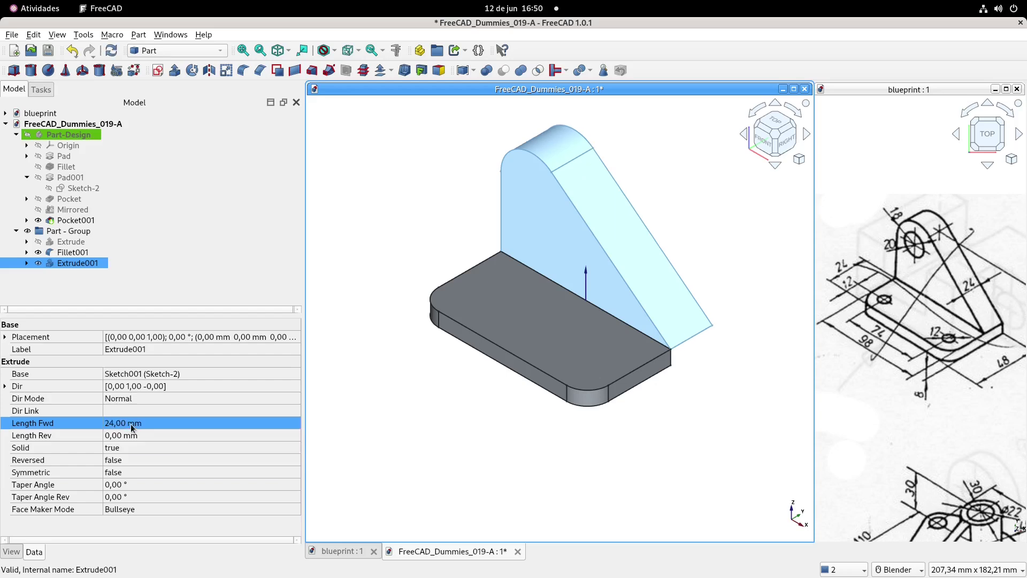
- Reverse the upright's extrusion direction so that it extends over the base plate
{"action": "left_click", "coordinate": [131, 461]}
{"action": "left_click", "coordinate": [131, 463]}
{"action": "left_click", "coordinate": [131, 476]}
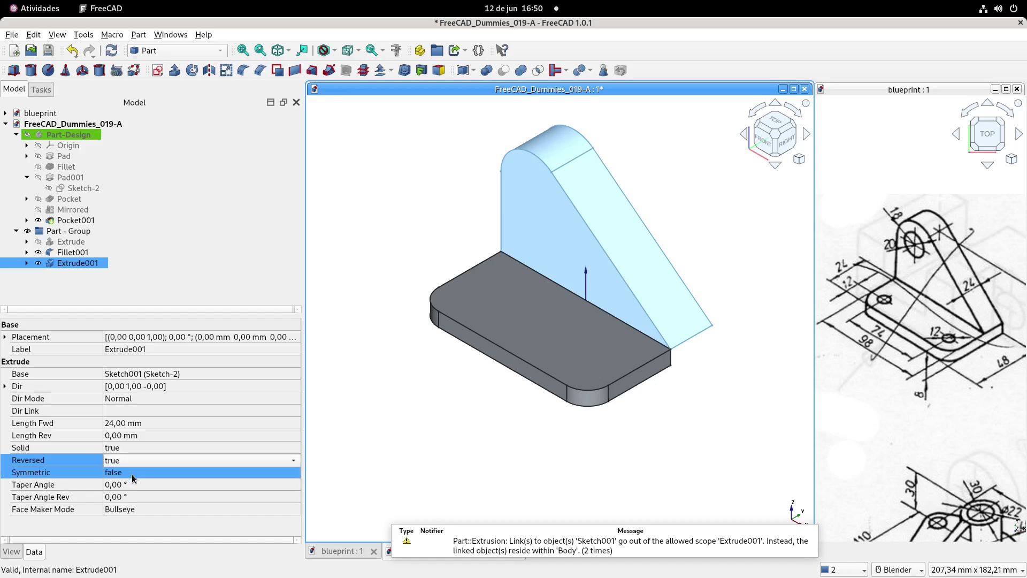
{"action": "left_click", "coordinate": [371, 398]}
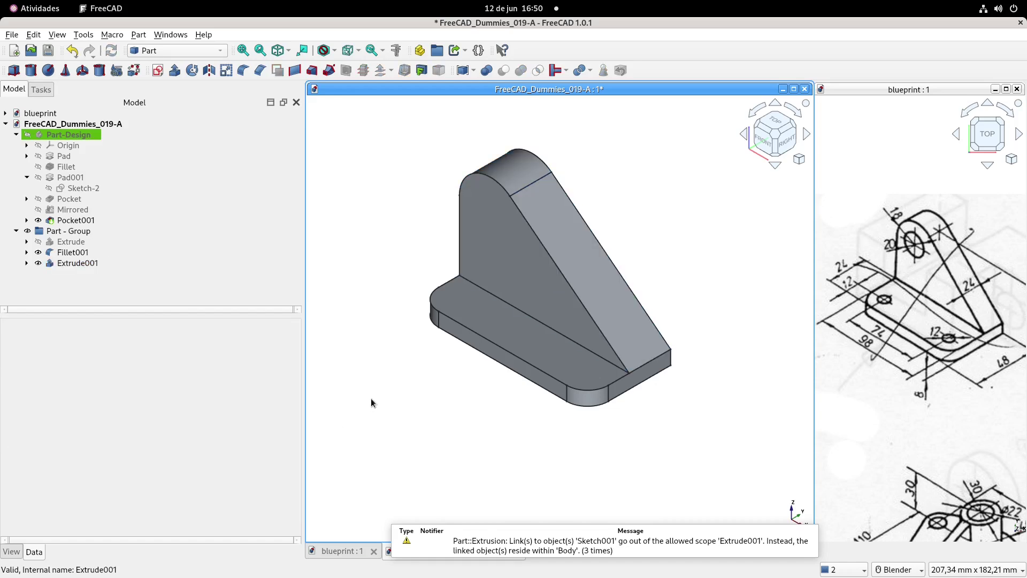
{"action": "middle_click_drag", "start_coordinate": [401, 192], "coordinate": [404, 197], "text": "shift"}
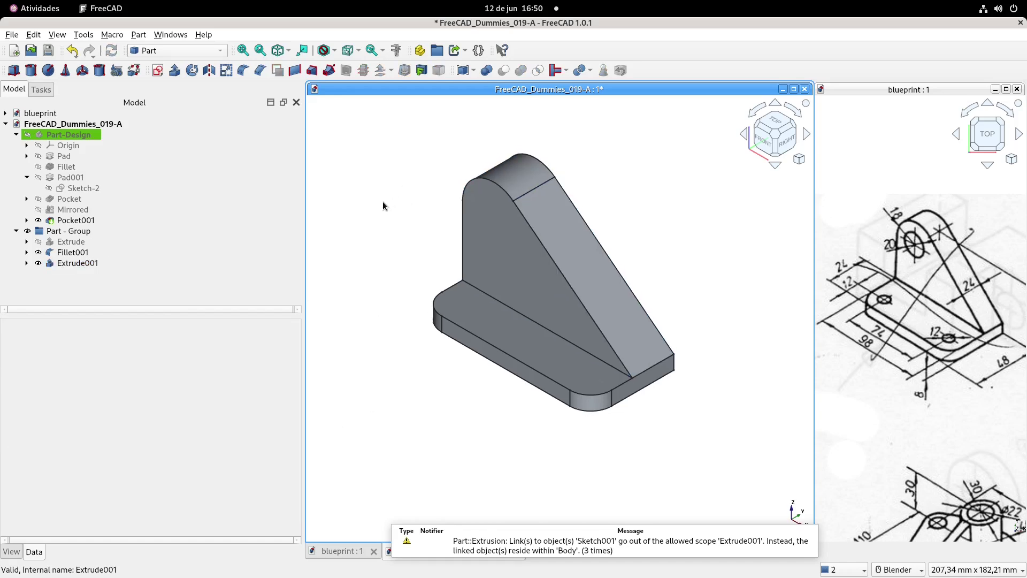
- Try a union of the filleted base plate and the upright extrusion, and undo it
{"action": "left_click", "coordinate": [80, 253]}
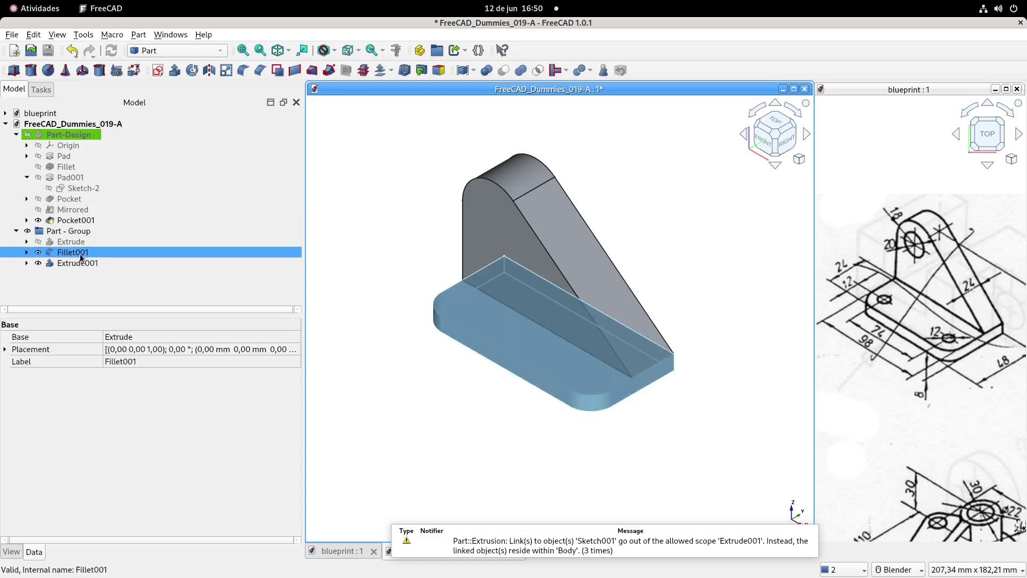
{"action": "left_click", "coordinate": [384, 220]}
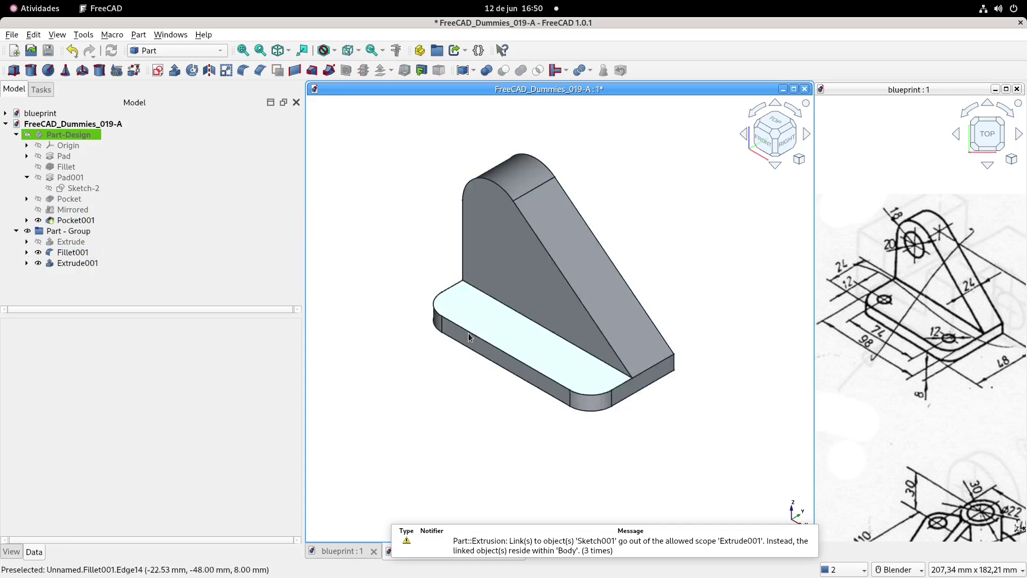
{"action": "middle_click_drag", "start_coordinate": [451, 246], "coordinate": [446, 261], "text": "shift"}
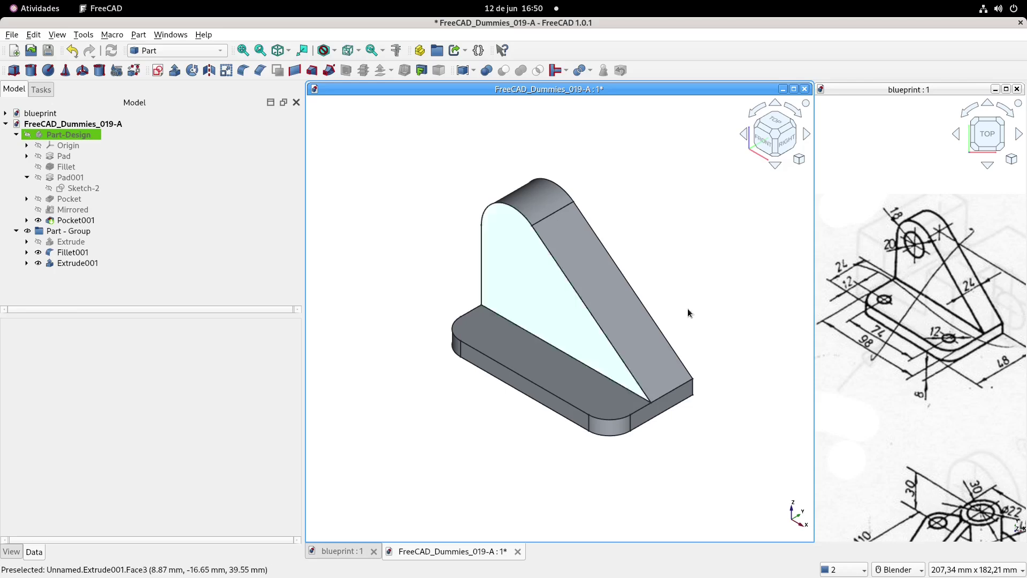
{"action": "left_click", "coordinate": [93, 264]}
{"action": "left_click", "coordinate": [72, 252]}
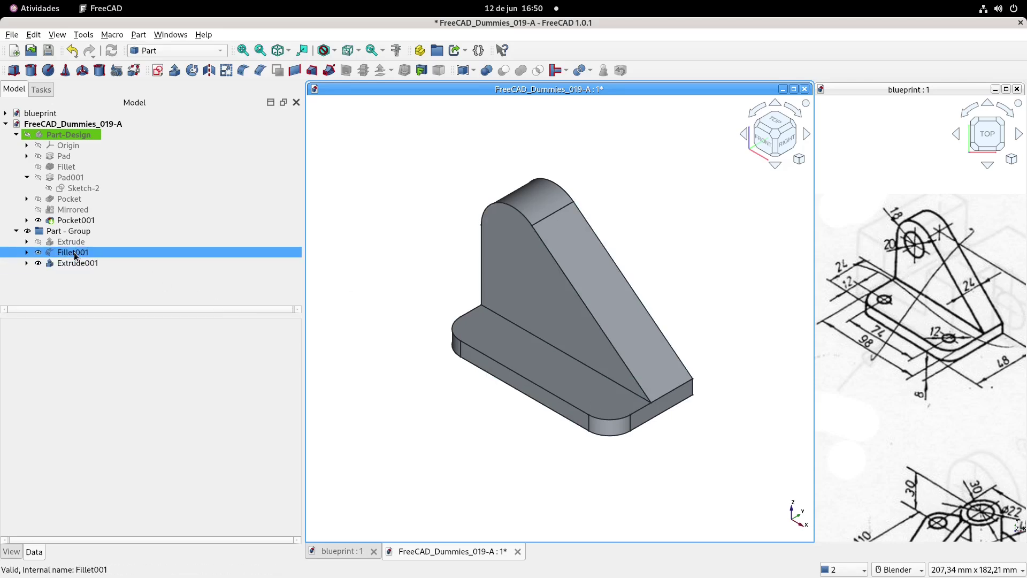
{"action": "left_click", "coordinate": [70, 263], "text": "ctrl"}
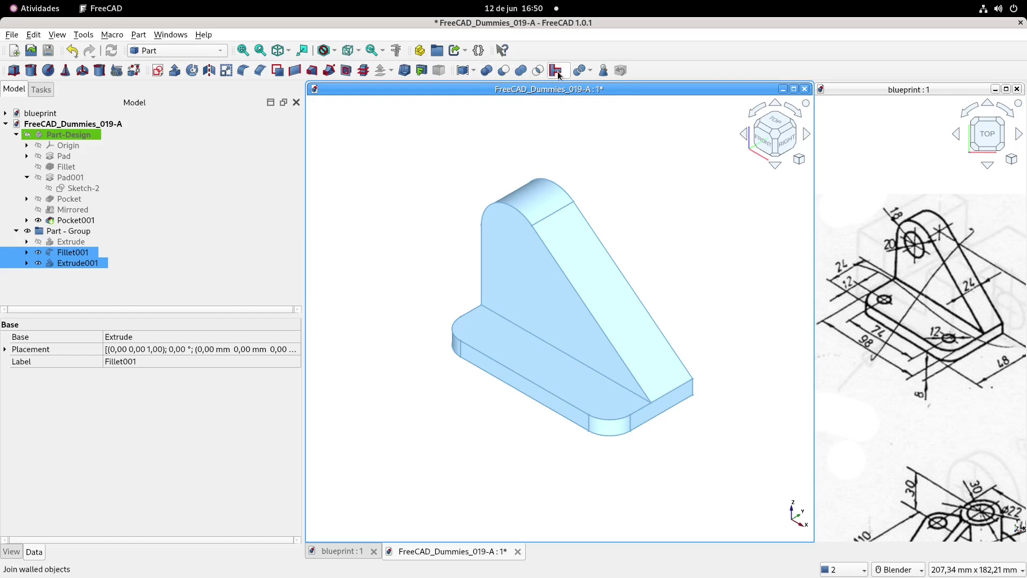
{"action": "left_click", "coordinate": [522, 72]}
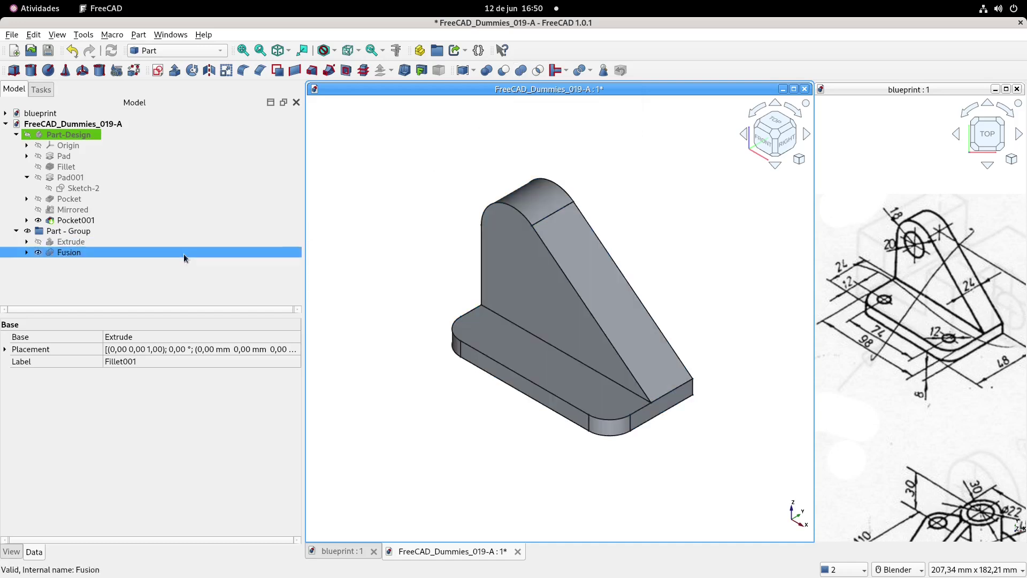
{"action": "left_click", "coordinate": [71, 252]}
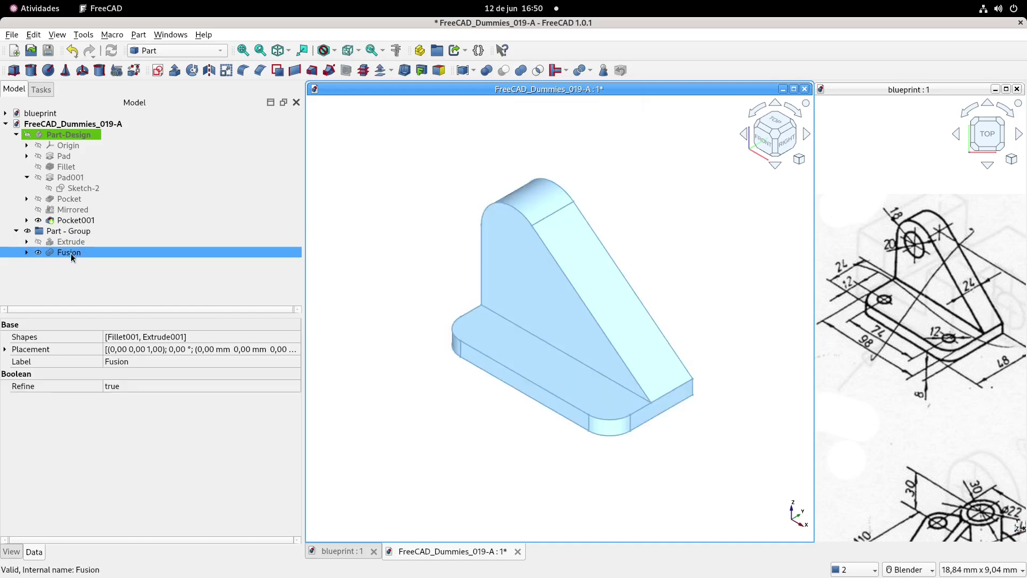
{"action": "left_click", "coordinate": [395, 246]}
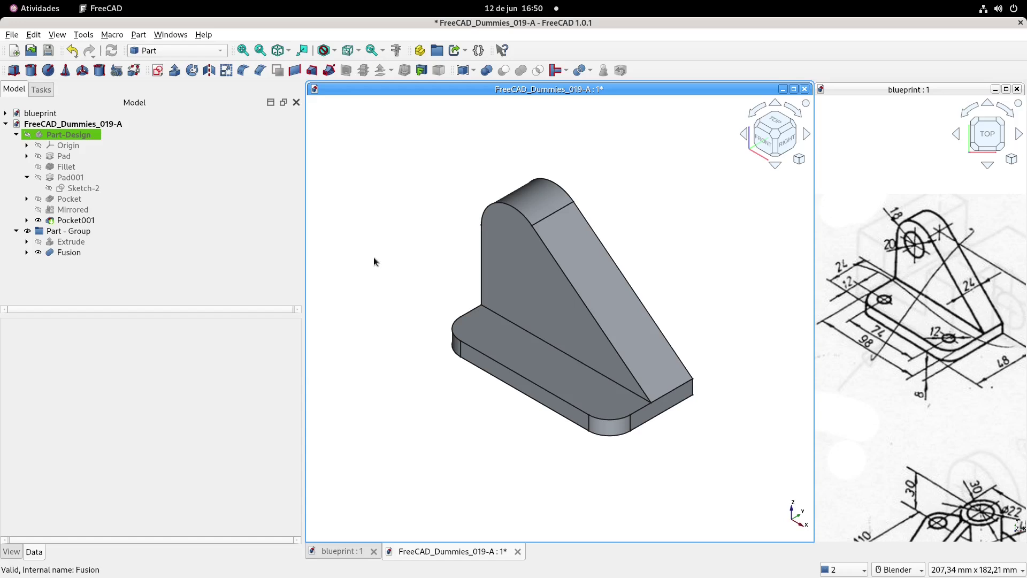
{"action": "key", "text": "ctrl+z"}
- Set the transparency of both the filleted plate and the upright extrusion to 25
{"action": "left_click", "coordinate": [76, 253]}
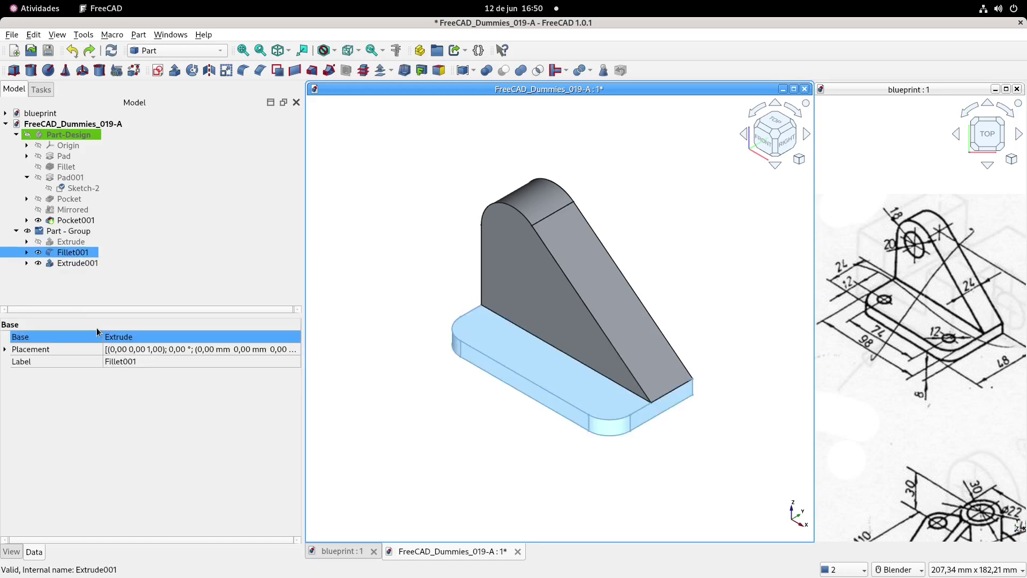
{"action": "left_click", "coordinate": [73, 263], "text": "ctrl"}
{"action": "left_click", "coordinate": [11, 551]}
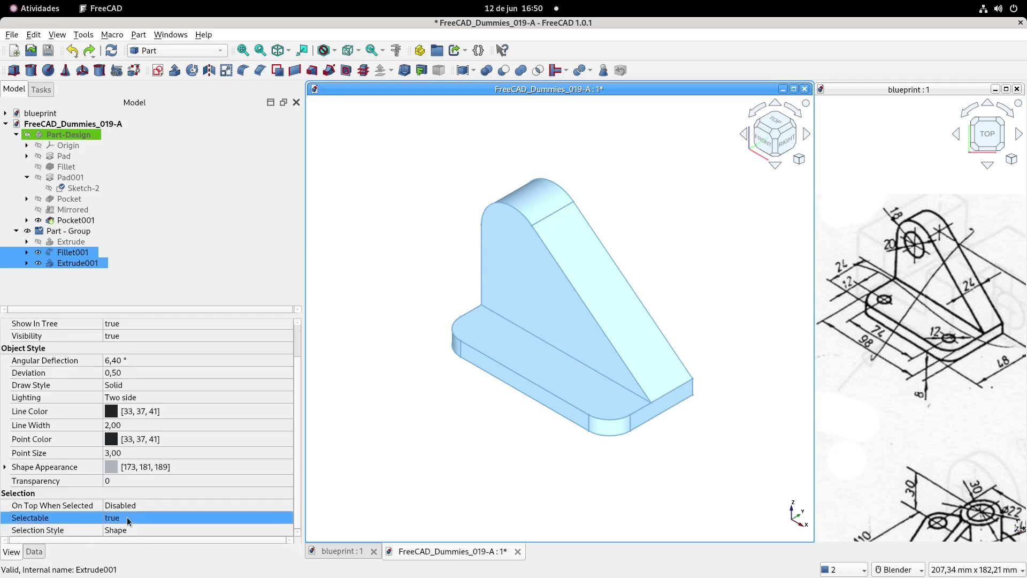
{"action": "left_click", "coordinate": [126, 482]}
{"action": "type", "text": "20"}
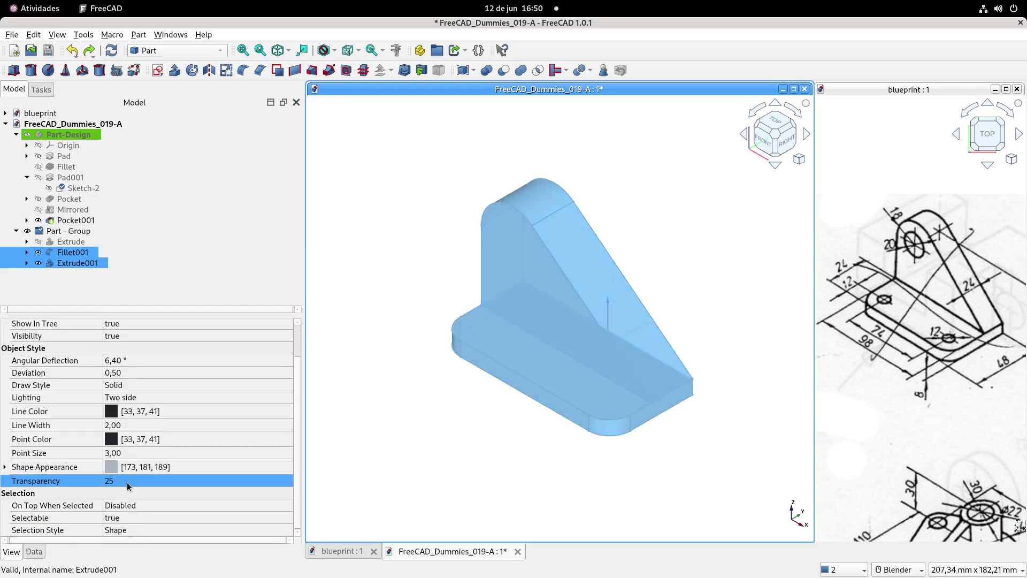
{"action": "left_click", "coordinate": [423, 255]}
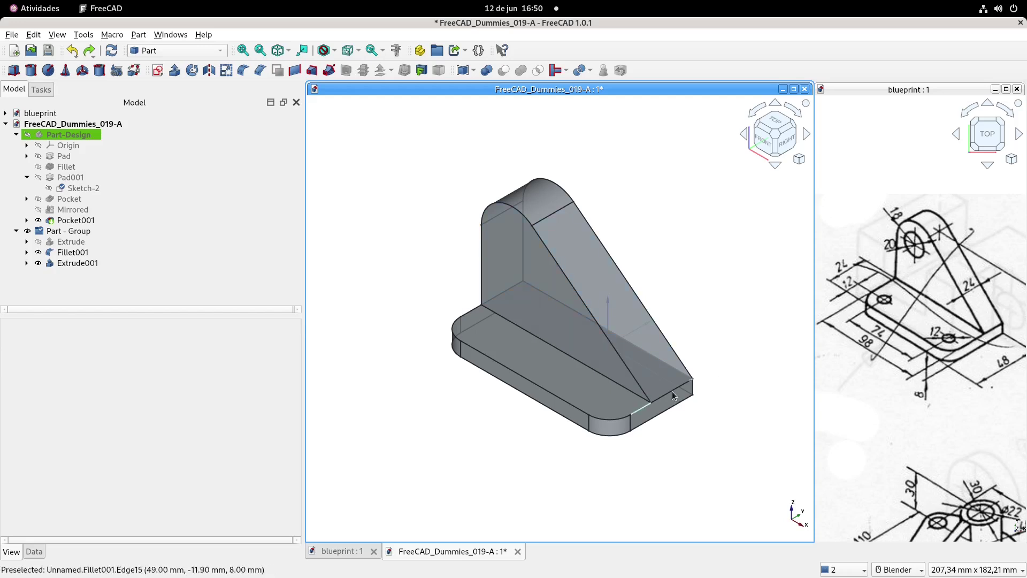
- Change the filleted base plate's shape appearance to light pink (255, 171, 255)
{"action": "left_click", "coordinate": [74, 253]}
{"action": "left_click", "coordinate": [114, 507]}
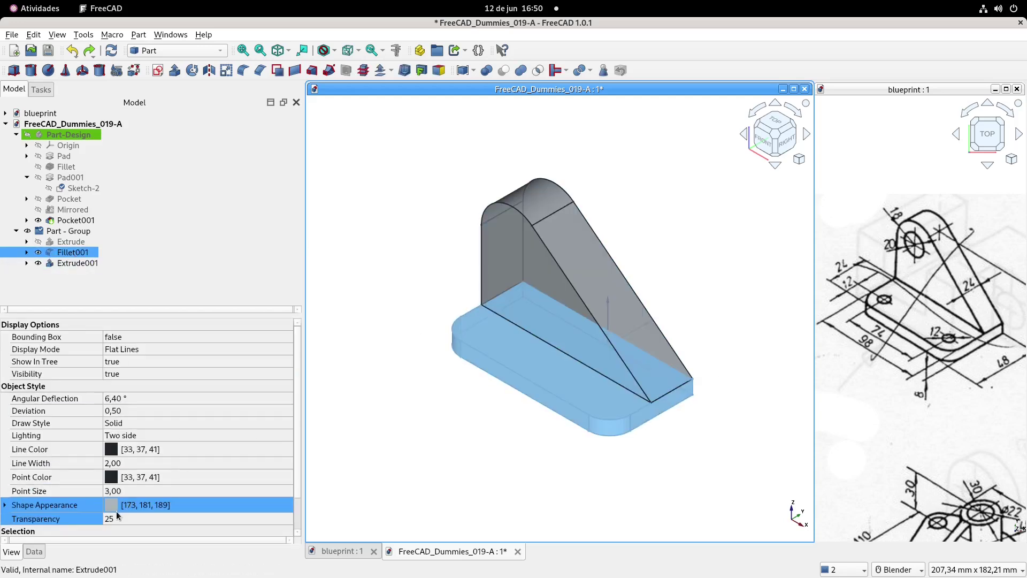
{"action": "left_click", "coordinate": [198, 506]}
{"action": "left_click", "coordinate": [202, 505]}
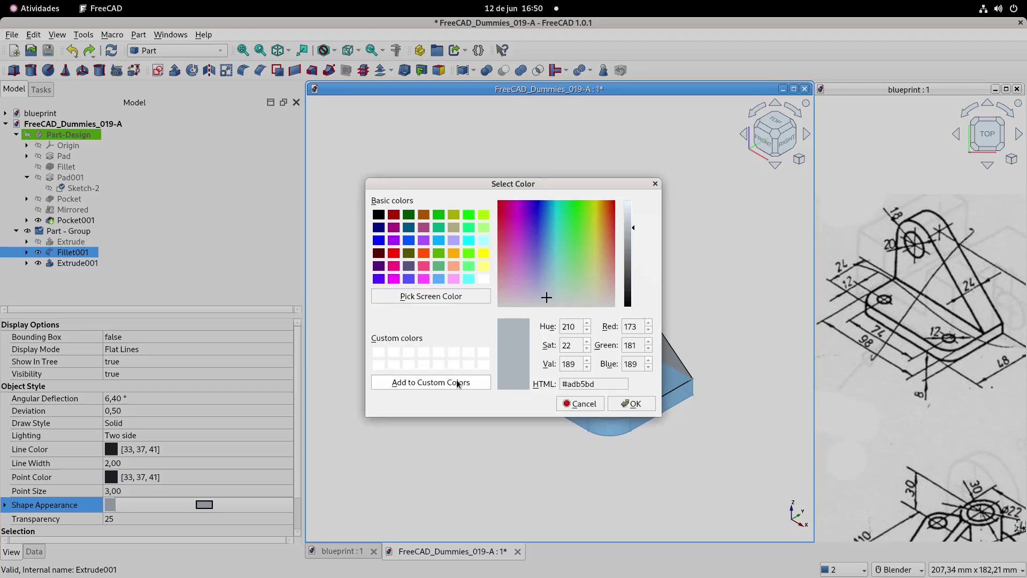
{"action": "left_click", "coordinate": [455, 279]}
{"action": "left_click", "coordinate": [630, 403]}
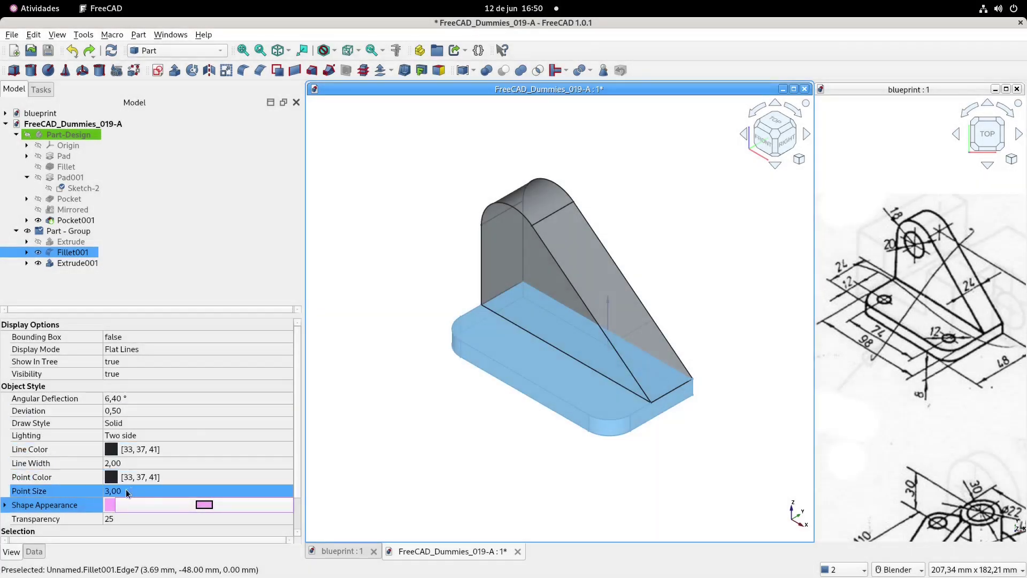
- Change the upright extrusion's shape appearance to light turquoise from the basic colors
{"action": "left_click", "coordinate": [78, 263]}
{"action": "left_click", "coordinate": [111, 508]}
{"action": "left_click", "coordinate": [202, 505]}
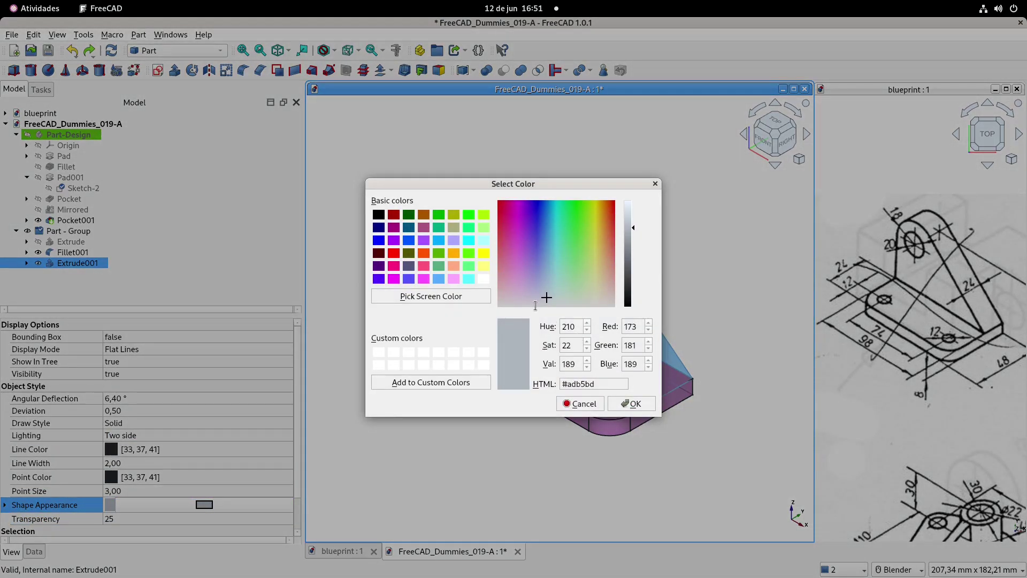
{"action": "left_click", "coordinate": [469, 278]}
{"action": "left_click", "coordinate": [631, 403]}
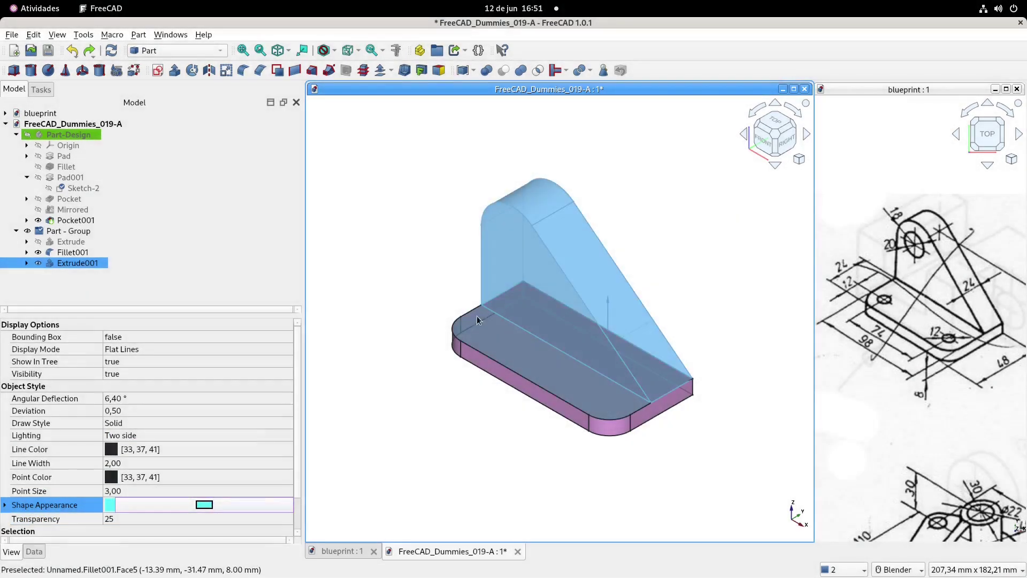
{"action": "left_click", "coordinate": [426, 250]}
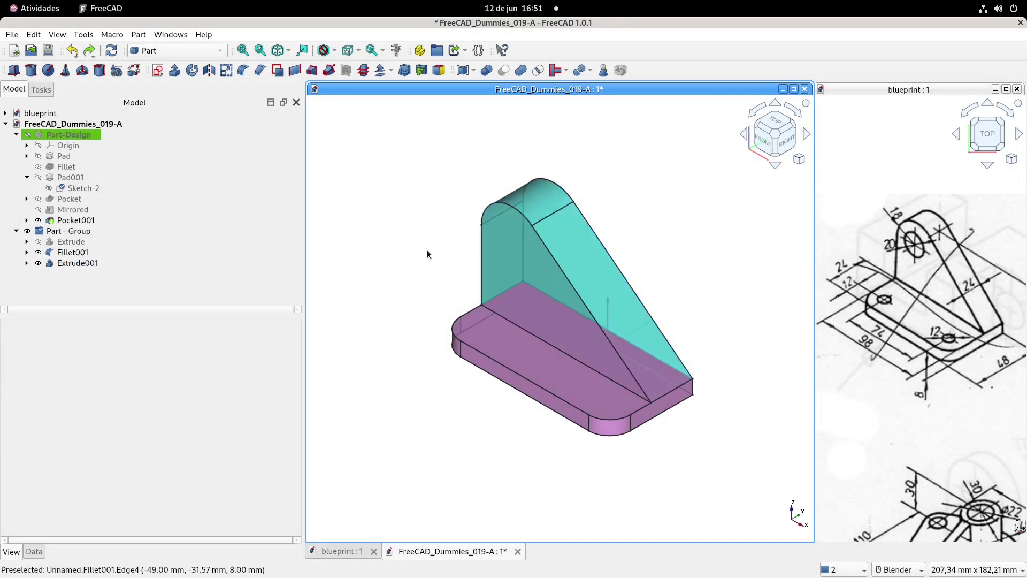
- Fuse the pink base plate and the turquoise upright into one solid with a Boolean union
{"action": "left_click", "coordinate": [81, 254], "text": "ctrl"}
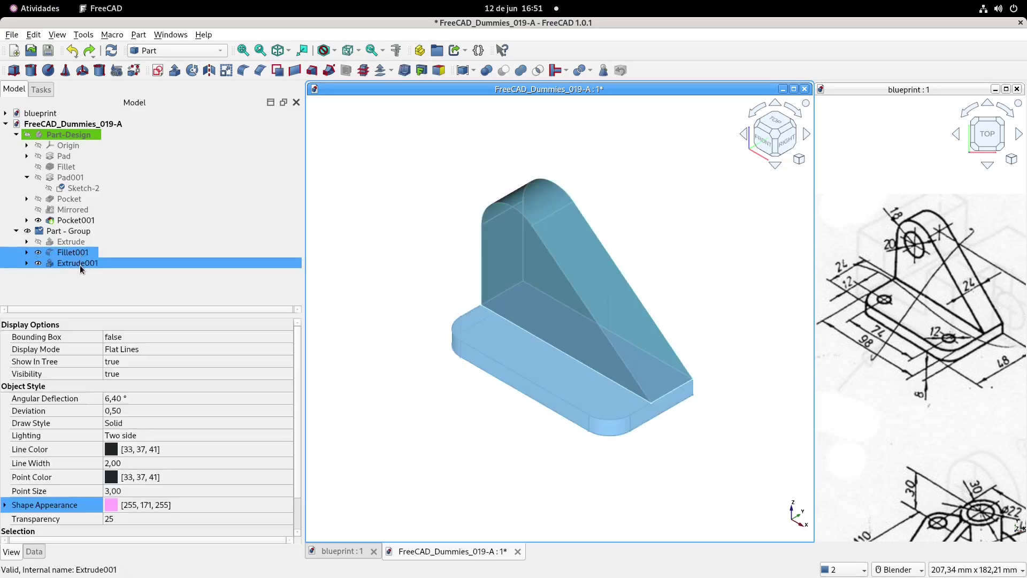
{"action": "left_click", "coordinate": [521, 70]}
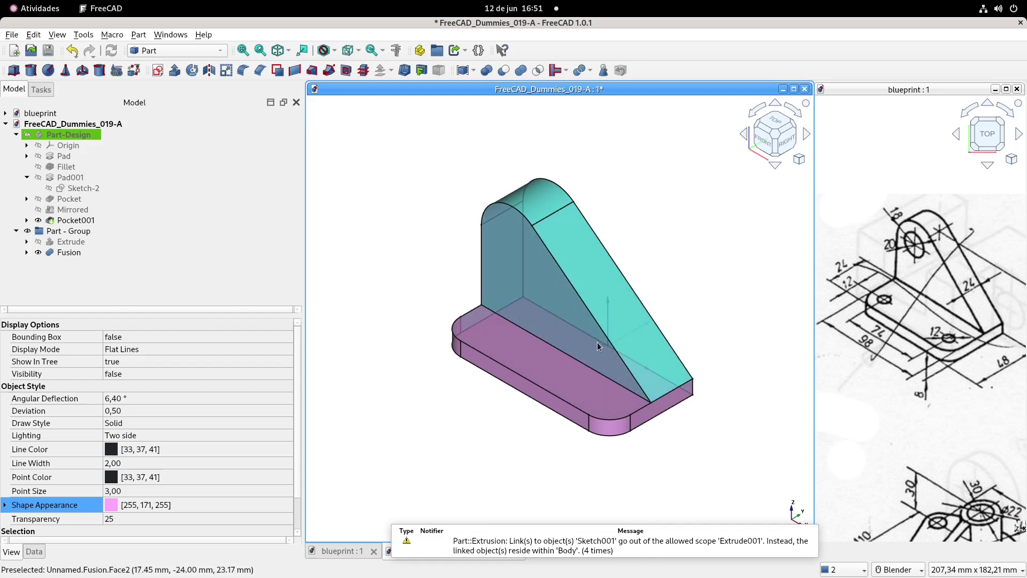
{"action": "left_click", "coordinate": [76, 255]}
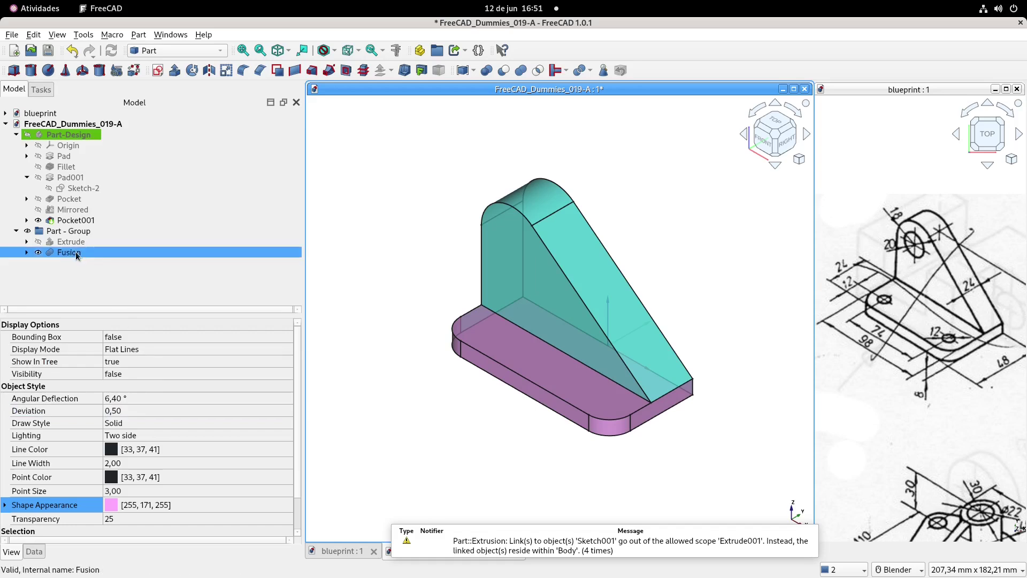
{"action": "left_click", "coordinate": [407, 305]}
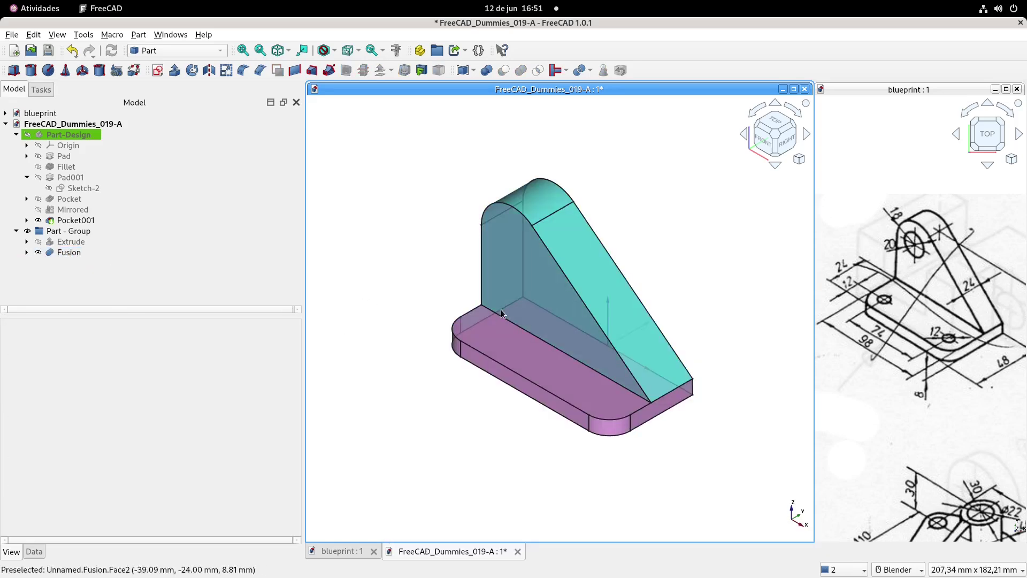
- Examine which component shapes the fusion contains in the model tree
{"action": "left_click", "coordinate": [98, 253]}
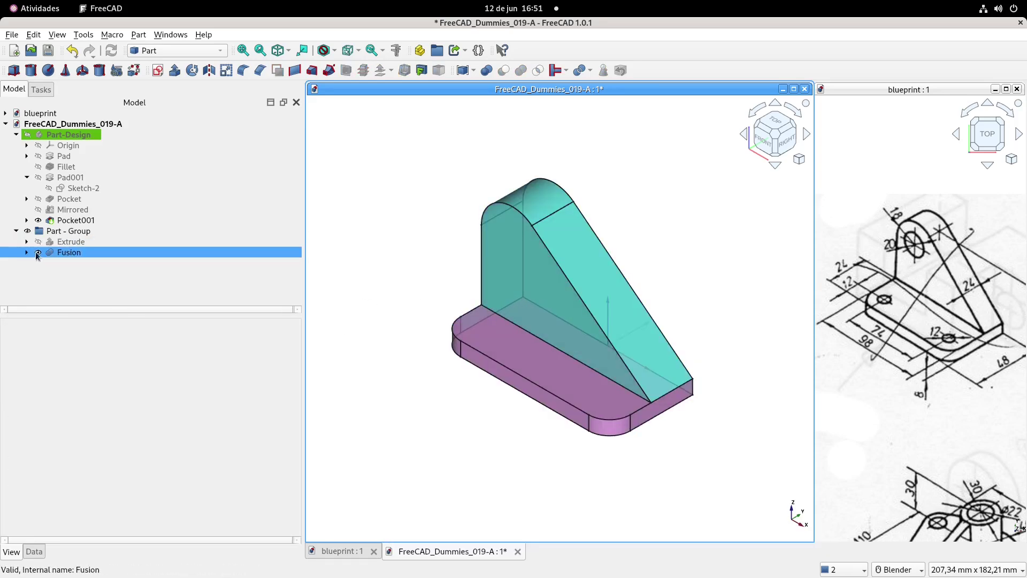
{"action": "left_click", "coordinate": [27, 252]}
{"action": "left_click", "coordinate": [85, 263]}
{"action": "left_click", "coordinate": [75, 252]}
{"action": "left_click", "coordinate": [74, 263]}
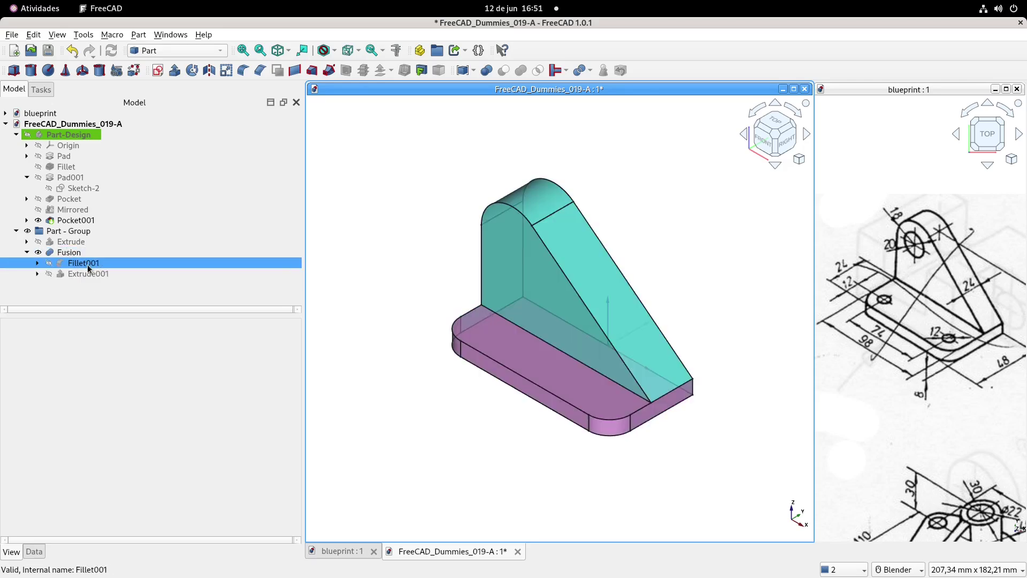
{"action": "left_click", "coordinate": [102, 274]}
{"action": "left_click", "coordinate": [80, 263]}
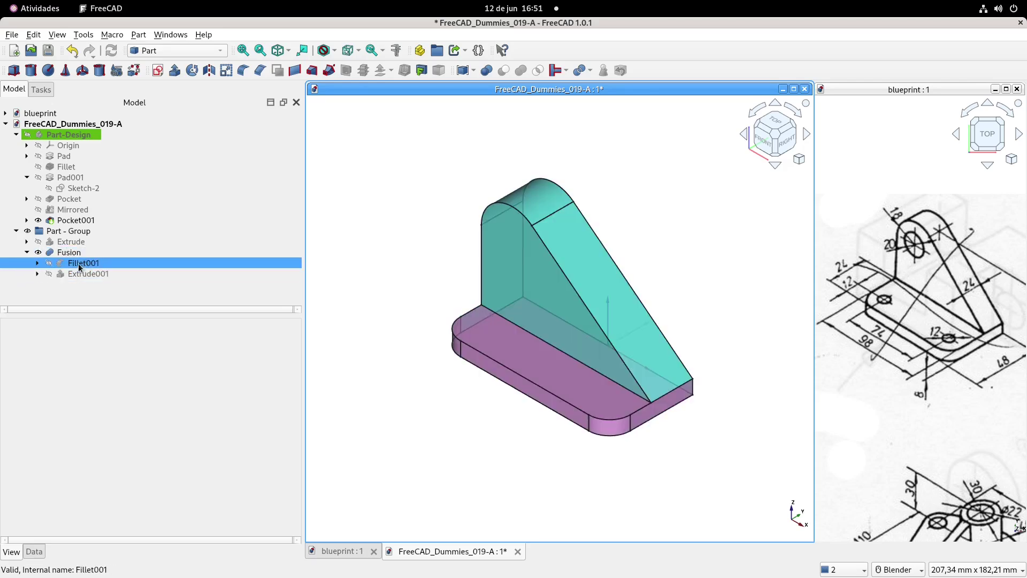
{"action": "left_click", "coordinate": [37, 263]}
{"action": "left_click", "coordinate": [37, 262]}
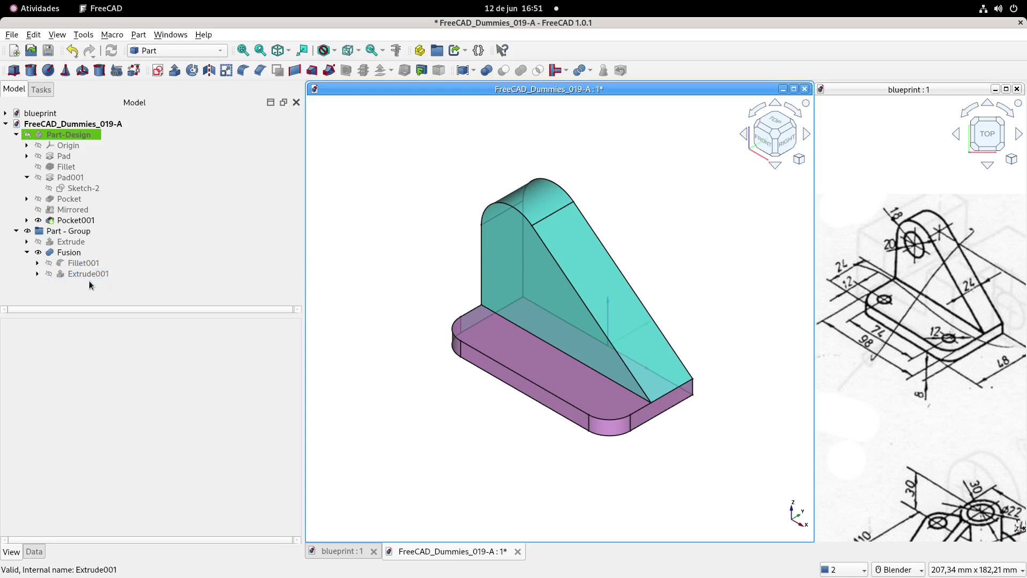
{"action": "left_click", "coordinate": [30, 254]}
{"action": "left_click", "coordinate": [27, 253]}
{"action": "left_click", "coordinate": [140, 278]}
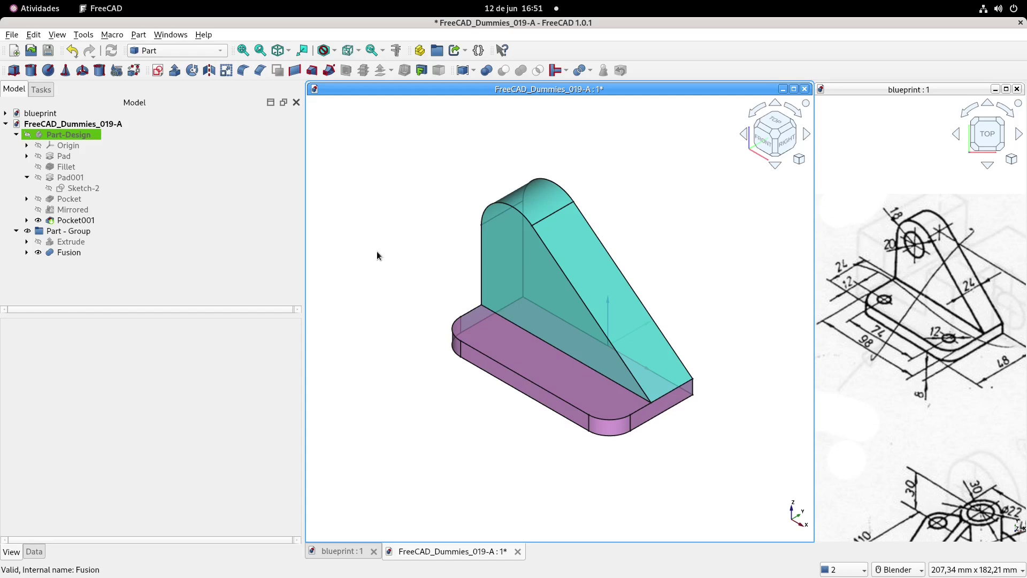
- Extrude Sketch-3 from the first pocket along its normal by 10 mm as a solid
{"action": "middle_click_drag", "start_coordinate": [398, 198], "coordinate": [386, 210], "text": "shift"}
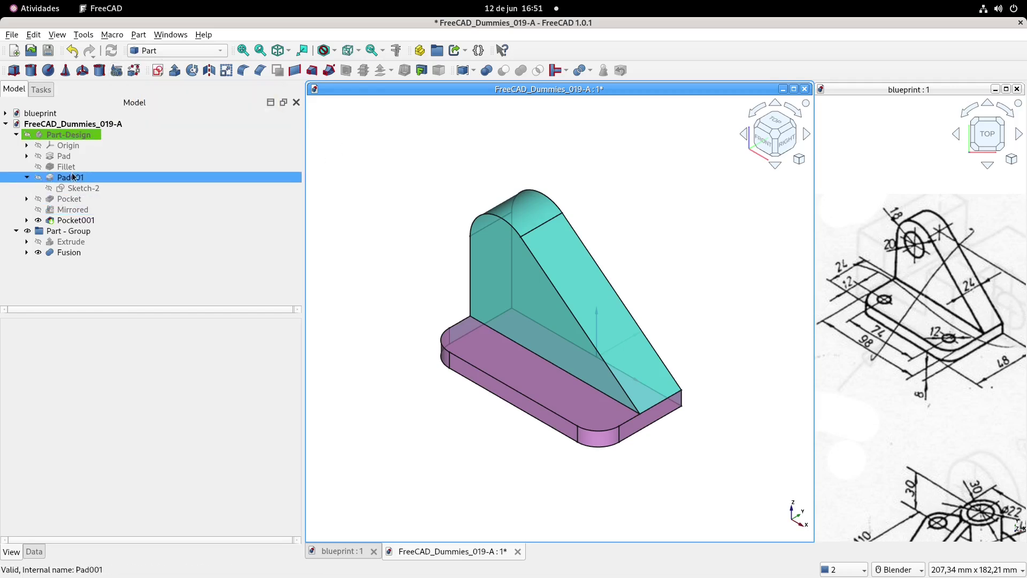
{"action": "left_click", "coordinate": [26, 178]}
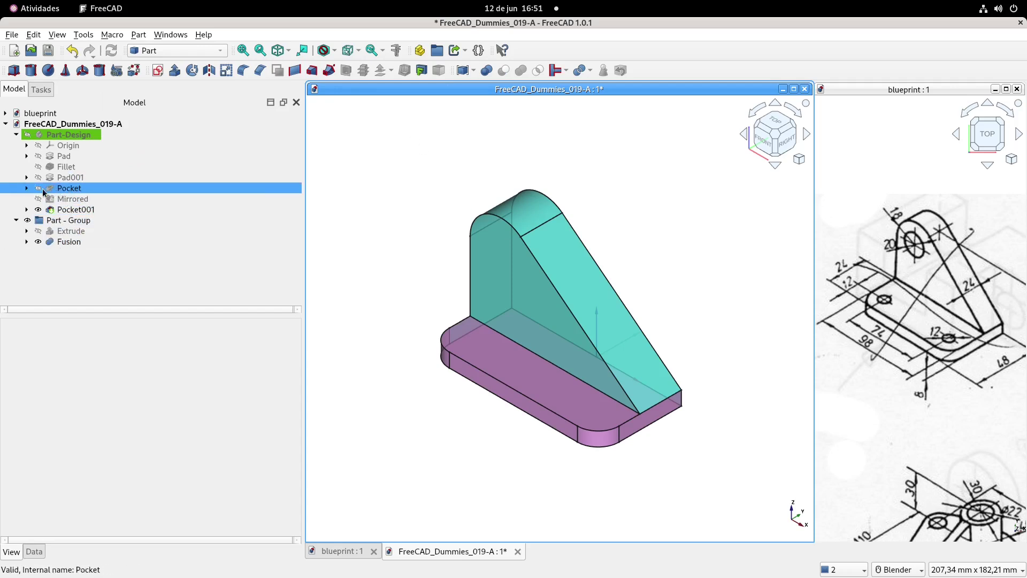
{"action": "left_click", "coordinate": [26, 188]}
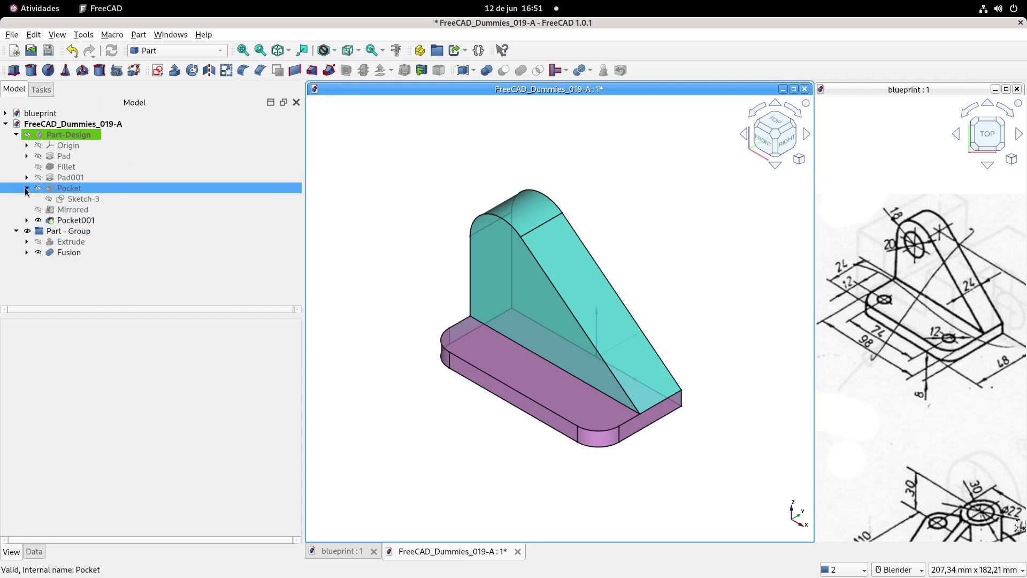
{"action": "left_click", "coordinate": [83, 200]}
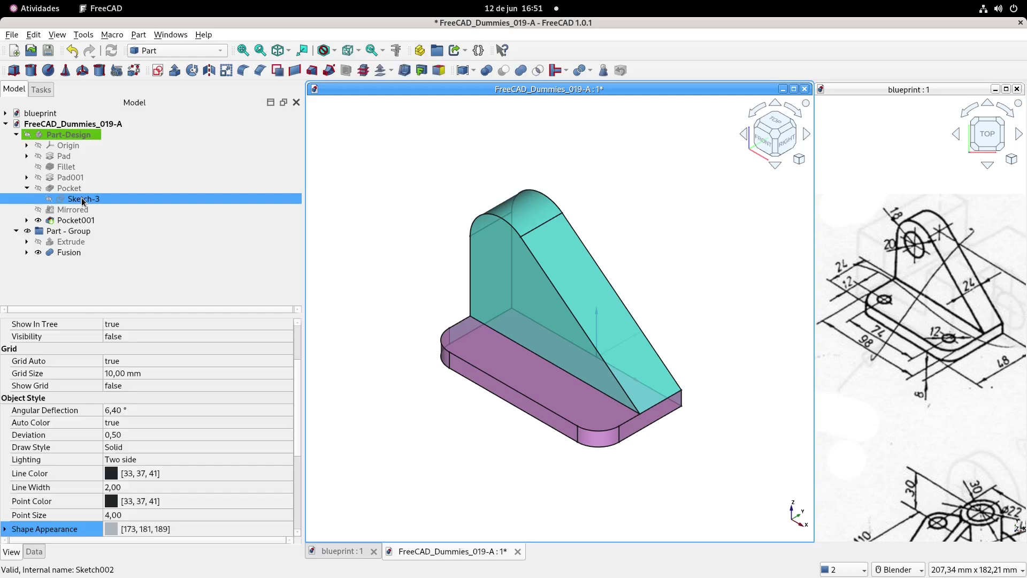
{"action": "left_click", "coordinate": [175, 70]}
{"action": "left_click", "coordinate": [206, 124]}
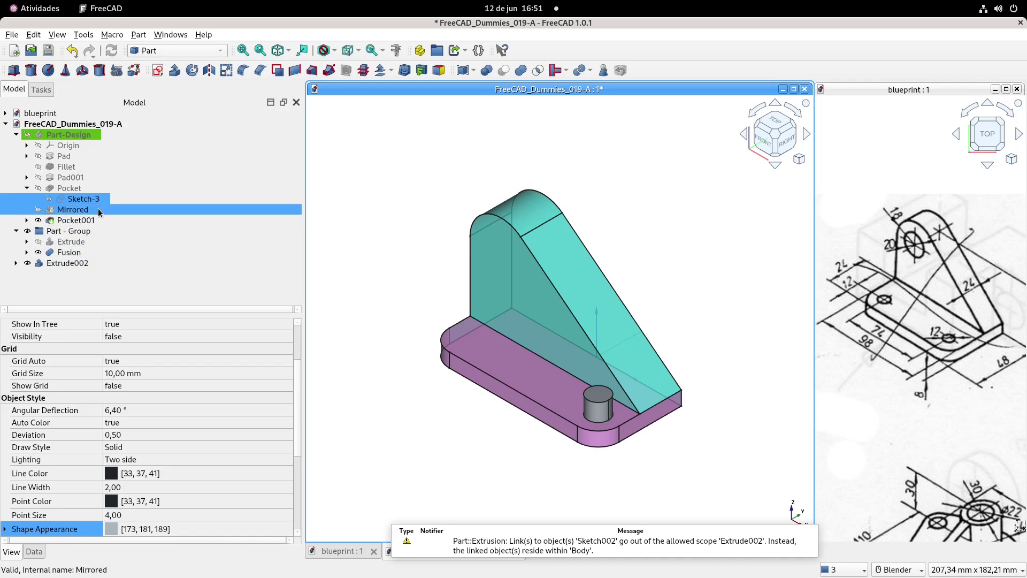
{"action": "left_click", "coordinate": [26, 188]}
- Set the hole cylinder's forward extrusion length to 8 mm and reverse its direction so it runs down through the base plate
{"action": "left_click", "coordinate": [166, 253]}
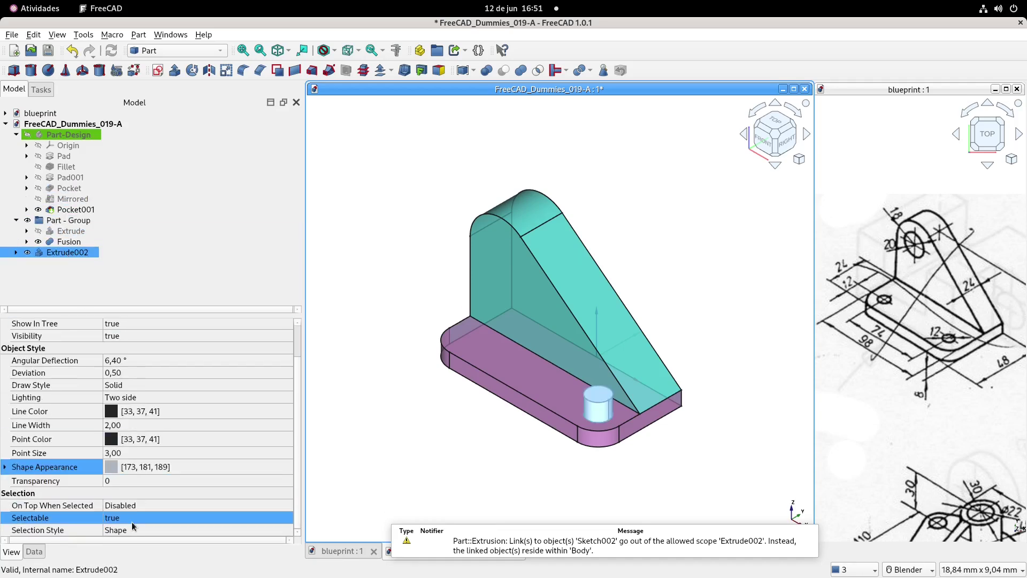
{"action": "left_click", "coordinate": [34, 552]}
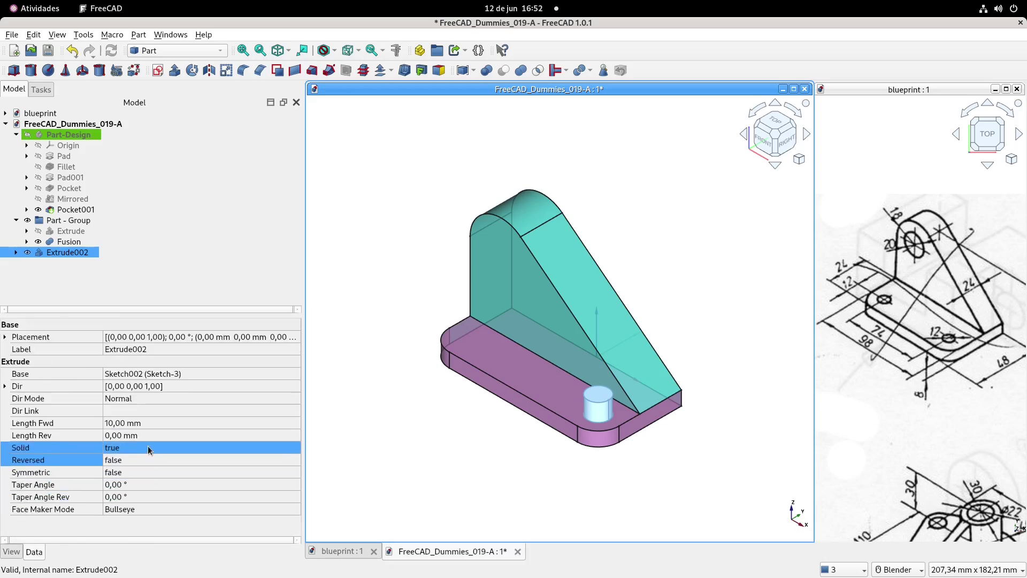
{"action": "left_click", "coordinate": [149, 425]}
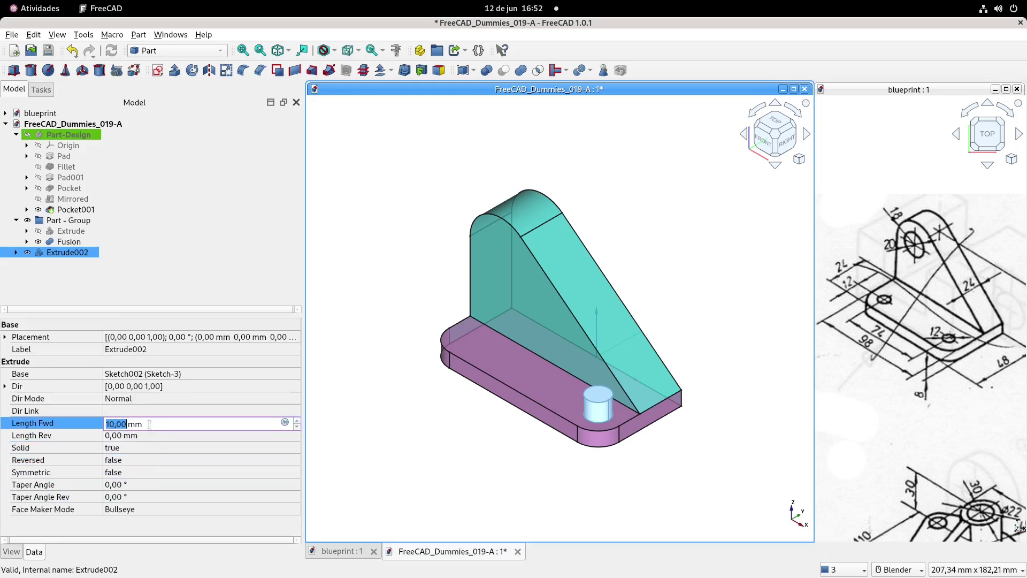
{"action": "left_click", "coordinate": [146, 456]}
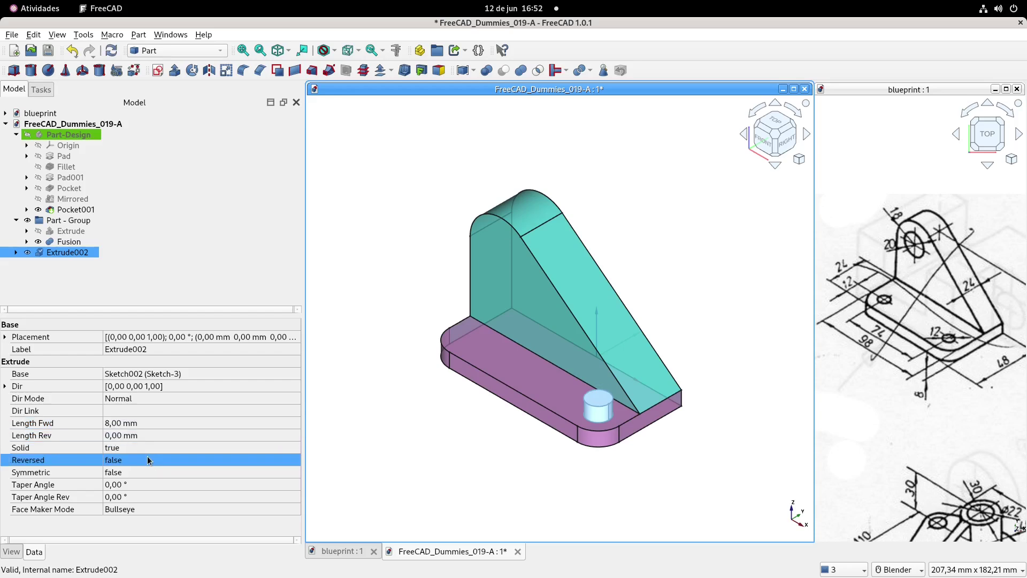
{"action": "left_click", "coordinate": [146, 459]}
{"action": "left_click", "coordinate": [143, 473]}
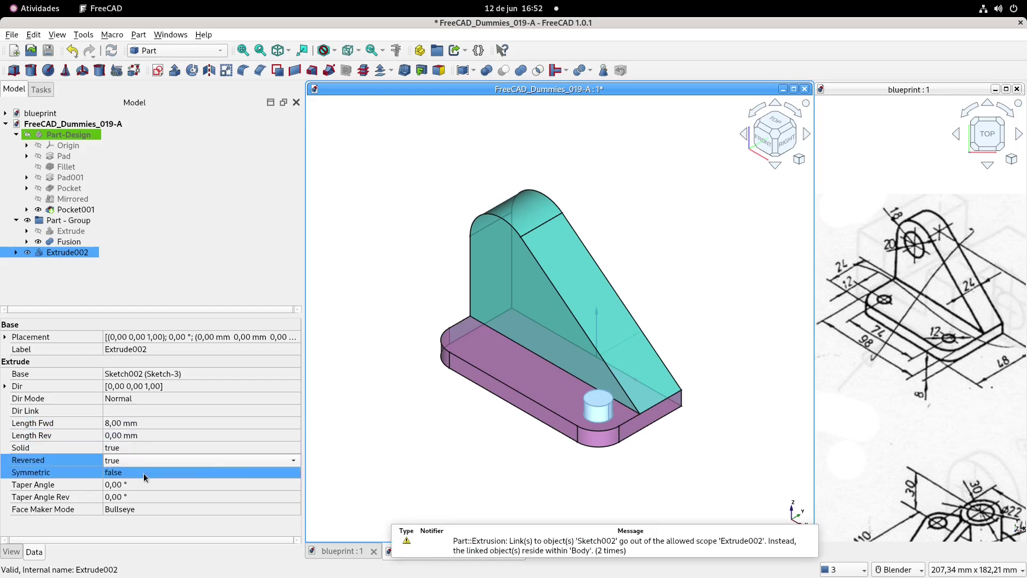
{"action": "left_click", "coordinate": [377, 400]}
- Change the hole cylinder's shape appearance to pure red (#ff0000) from the basic colors
{"action": "left_click", "coordinate": [70, 252]}
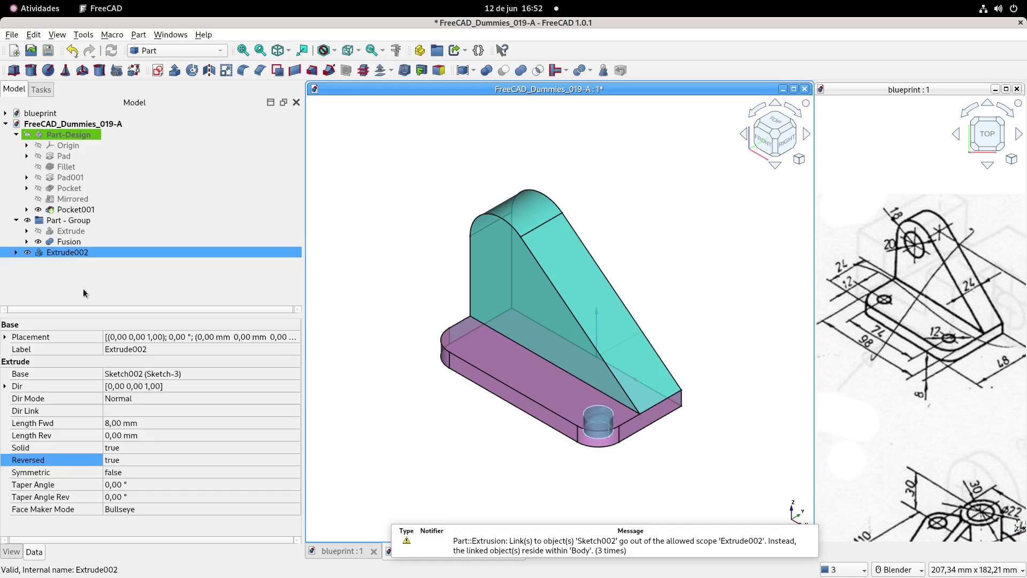
{"action": "left_click", "coordinate": [15, 554]}
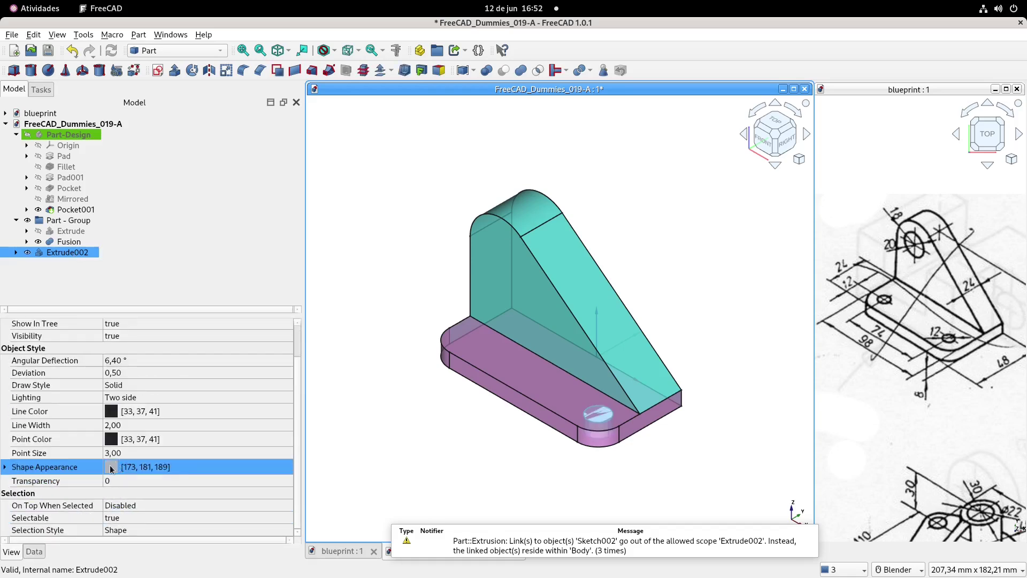
{"action": "left_click", "coordinate": [223, 467]}
{"action": "left_click", "coordinate": [202, 467]}
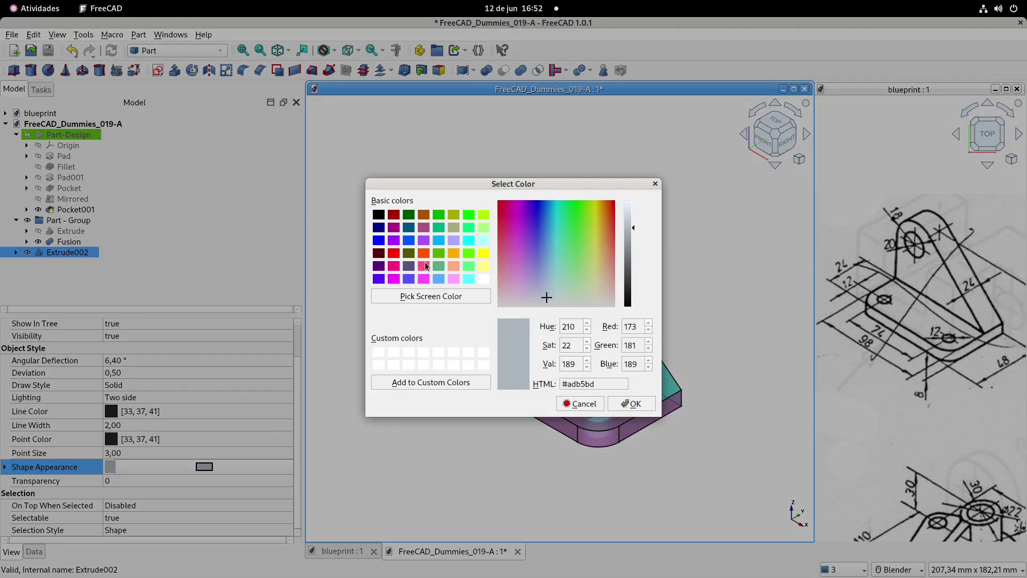
{"action": "left_click", "coordinate": [393, 253]}
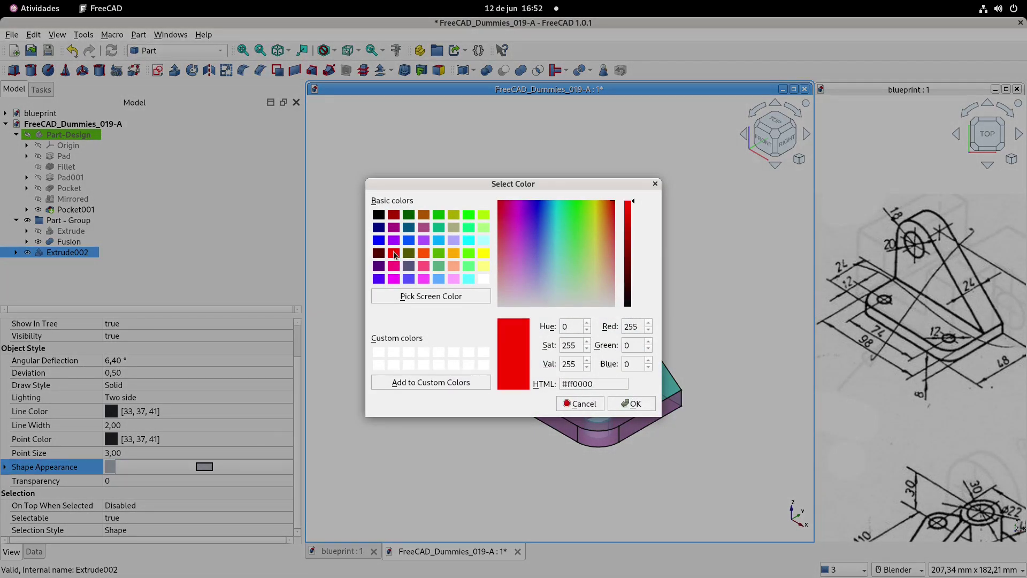
{"action": "left_click", "coordinate": [634, 403]}
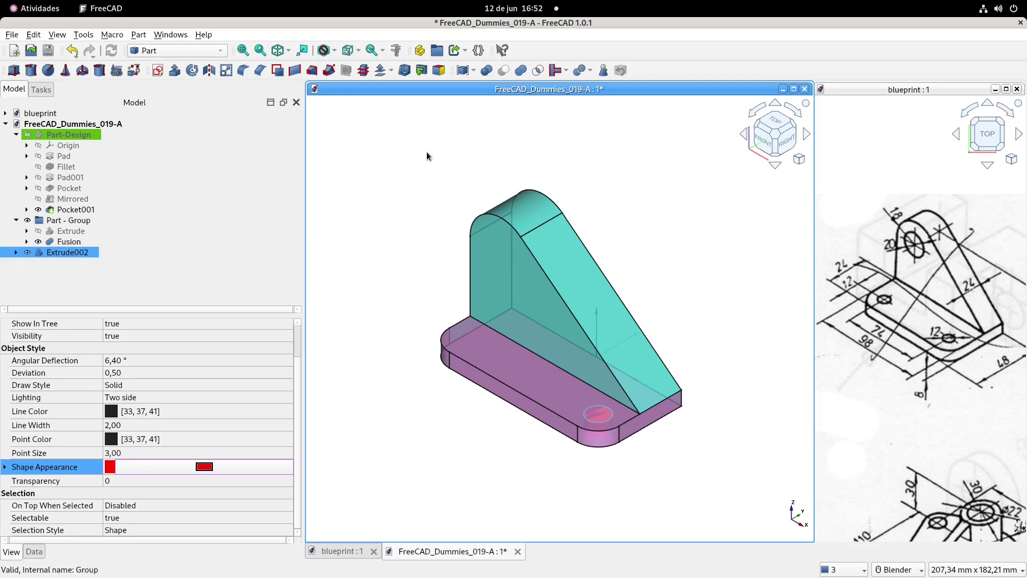
{"action": "left_click", "coordinate": [405, 244]}
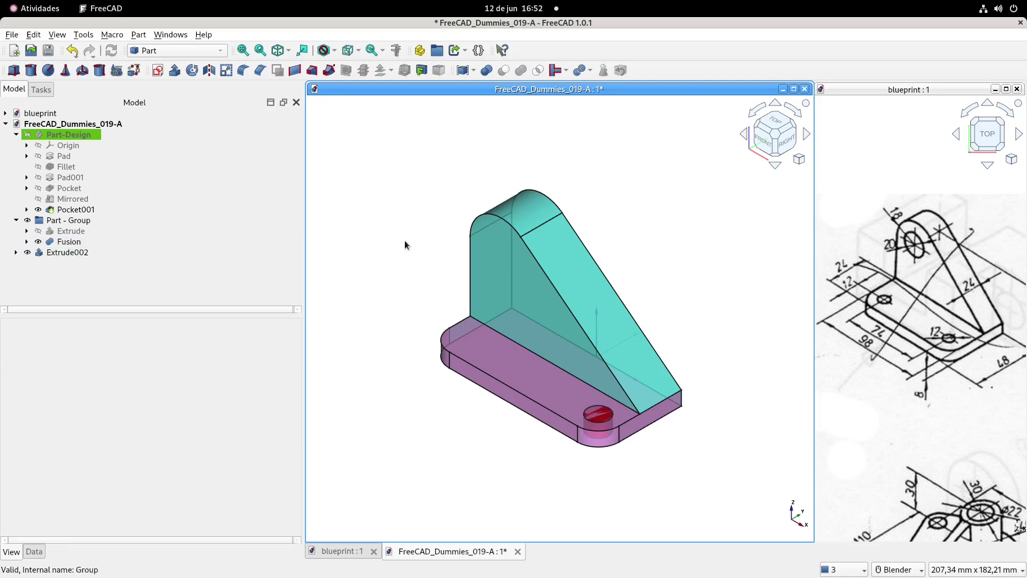
- Mirror the red hole cylinder about the YZ plane with the base point at the origin
{"action": "left_click", "coordinate": [70, 252]}
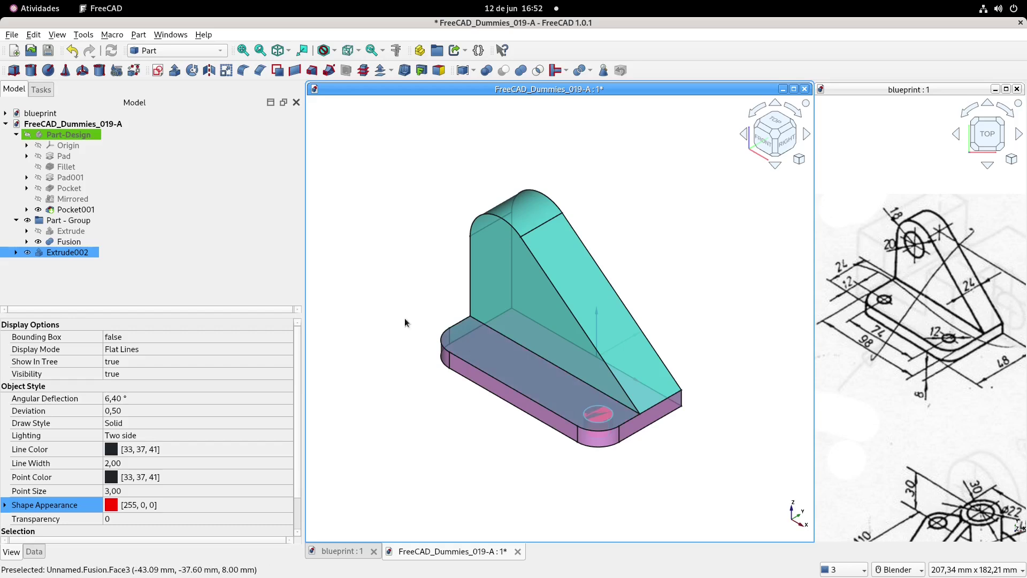
{"action": "middle_click_drag", "start_coordinate": [400, 289], "coordinate": [462, 319]}
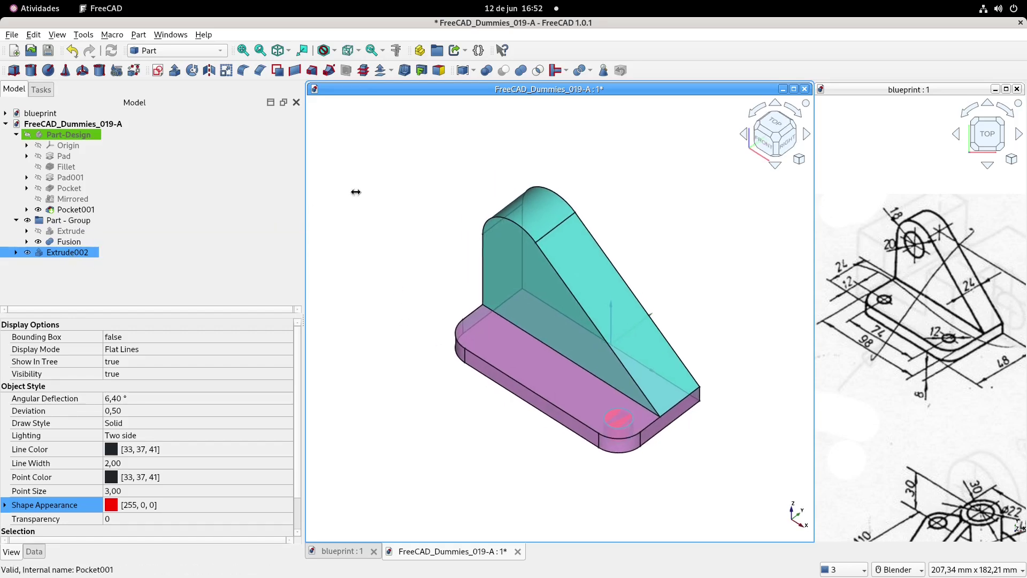
{"action": "left_click", "coordinate": [207, 72]}
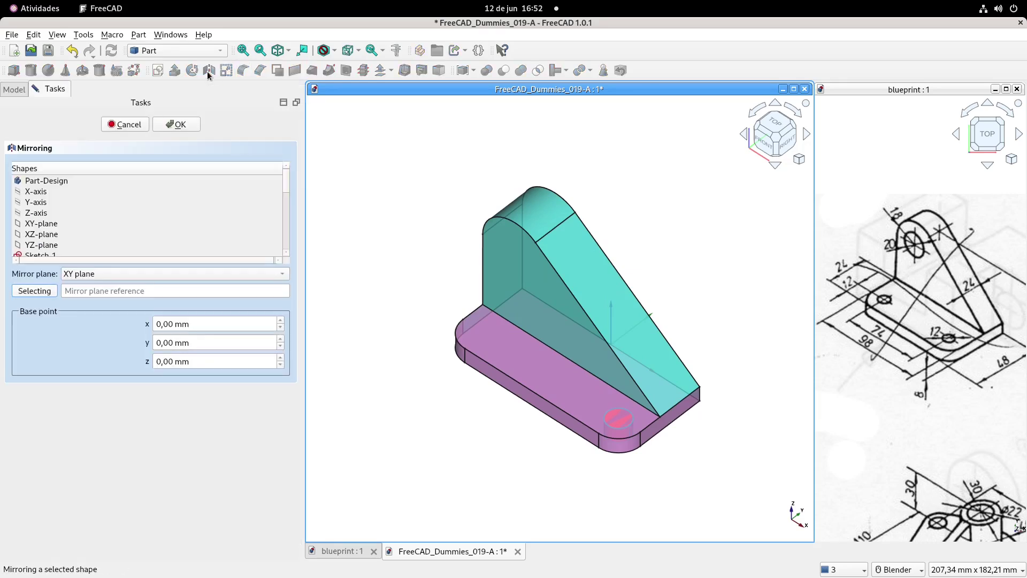
{"action": "left_click", "coordinate": [255, 272]}
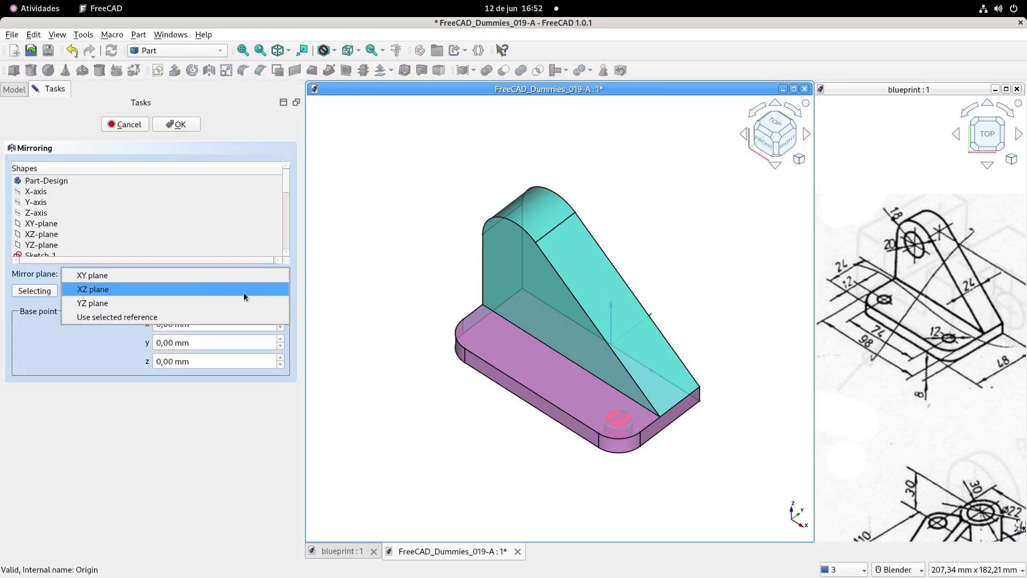
{"action": "left_click", "coordinate": [163, 304]}
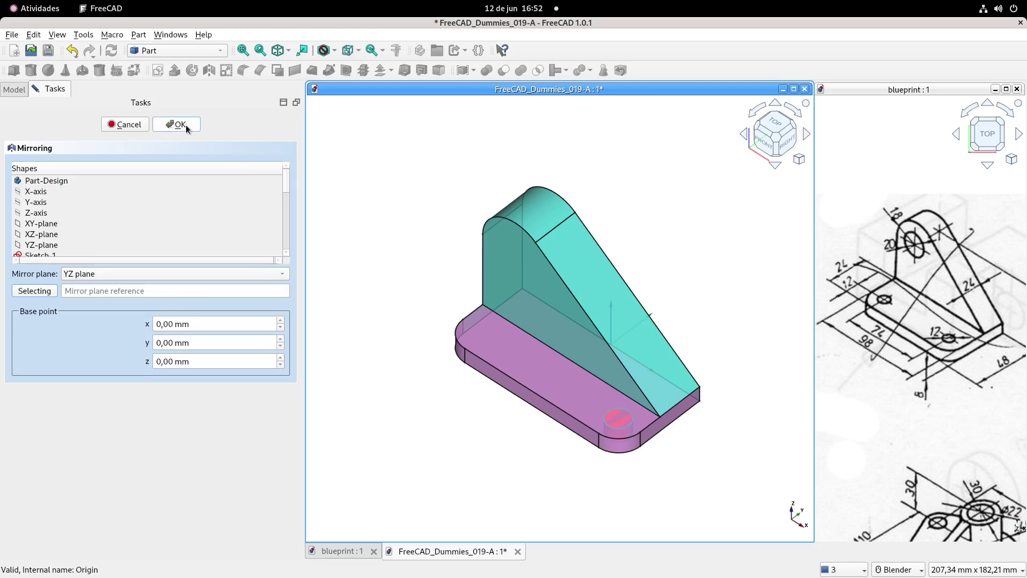
{"action": "left_click", "coordinate": [182, 125]}
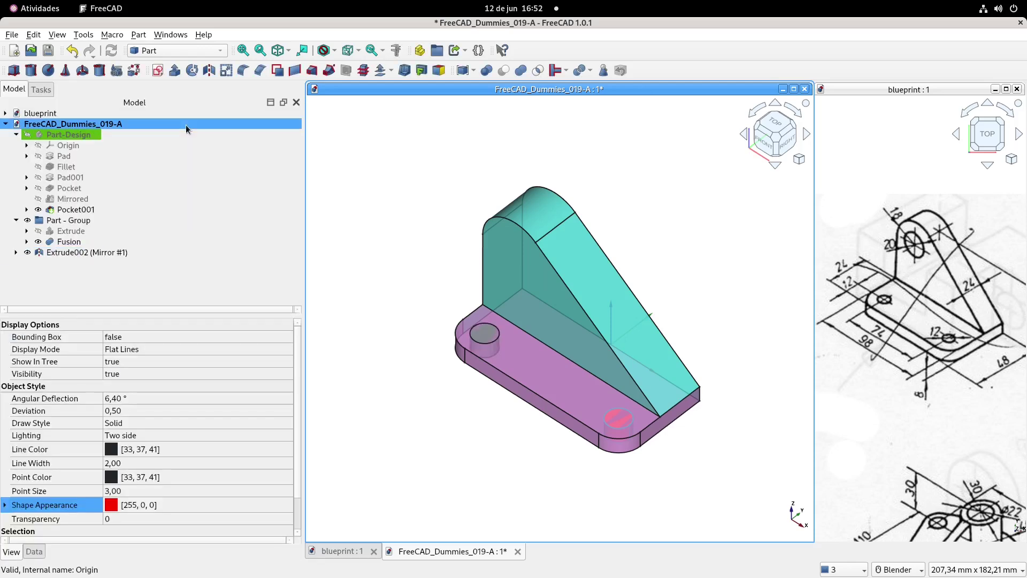
- Subtract the original red cylinder, nested under its mirror in the tree, from the fused bracket with a Boolean cut
{"action": "left_click", "coordinate": [16, 252]}
{"action": "left_click", "coordinate": [89, 253]}
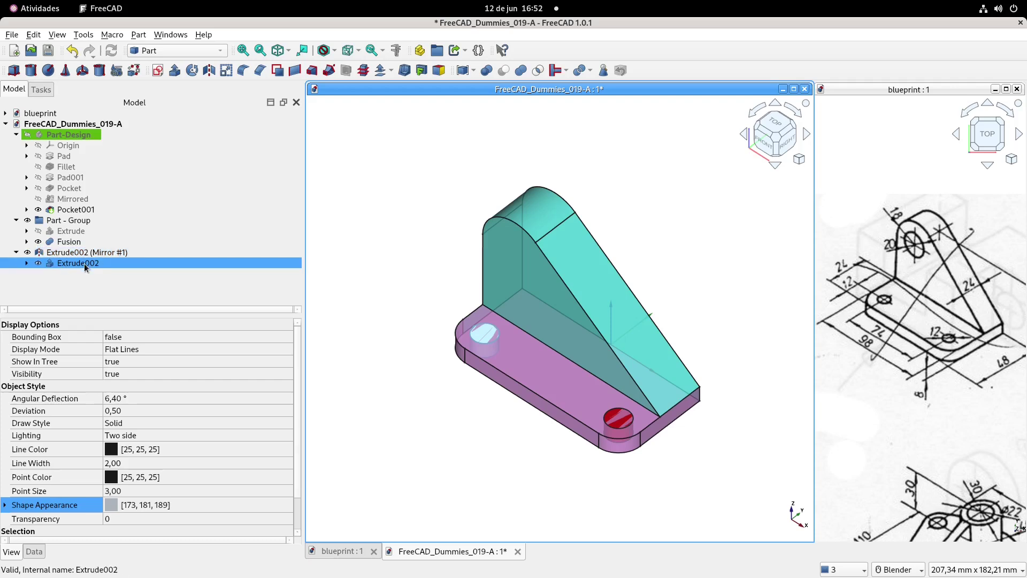
{"action": "left_click", "coordinate": [85, 253]}
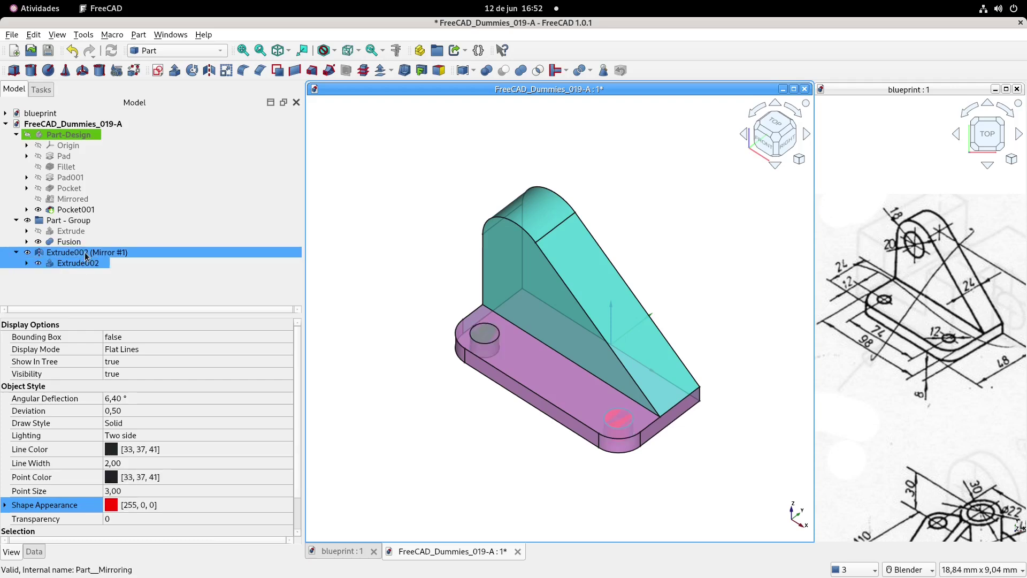
{"action": "left_click", "coordinate": [390, 209]}
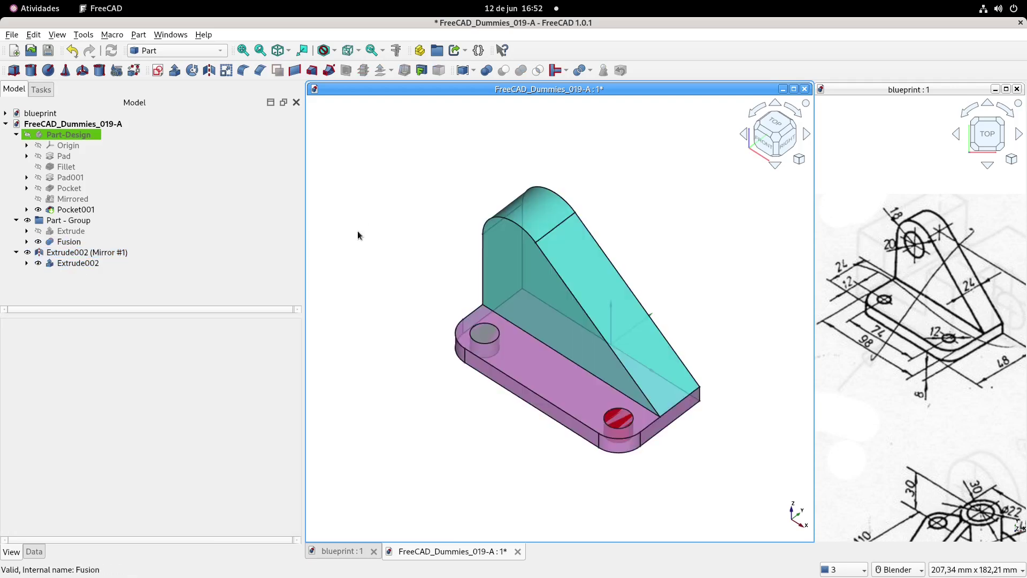
{"action": "left_click", "coordinate": [69, 243]}
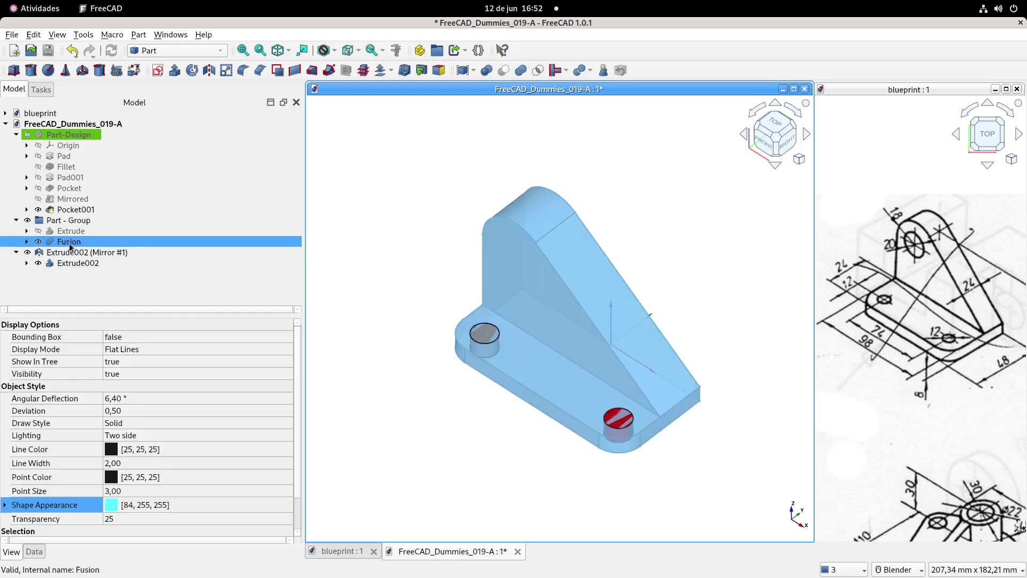
{"action": "left_click", "coordinate": [76, 265], "text": "ctrl"}
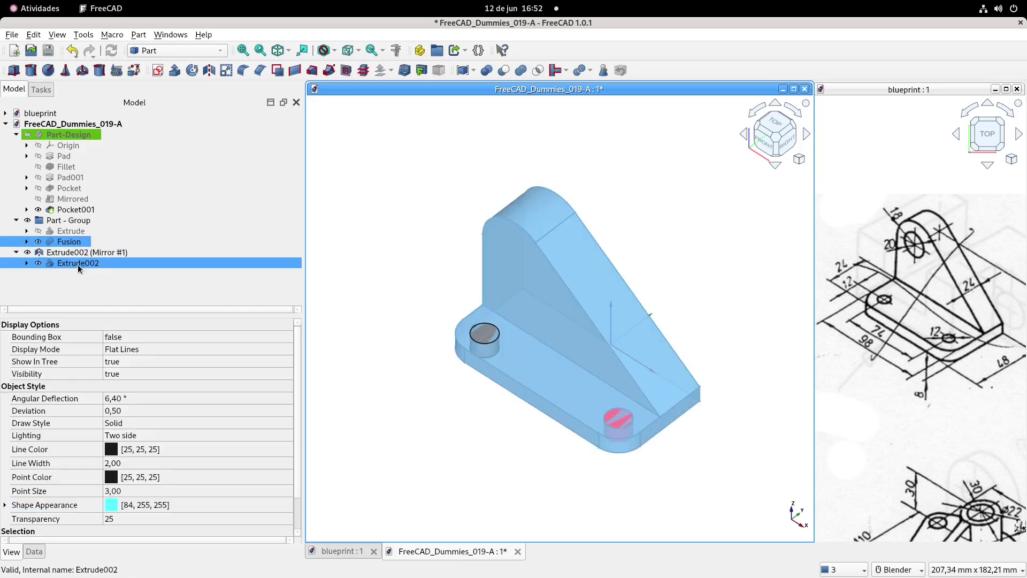
{"action": "left_click", "coordinate": [505, 71]}
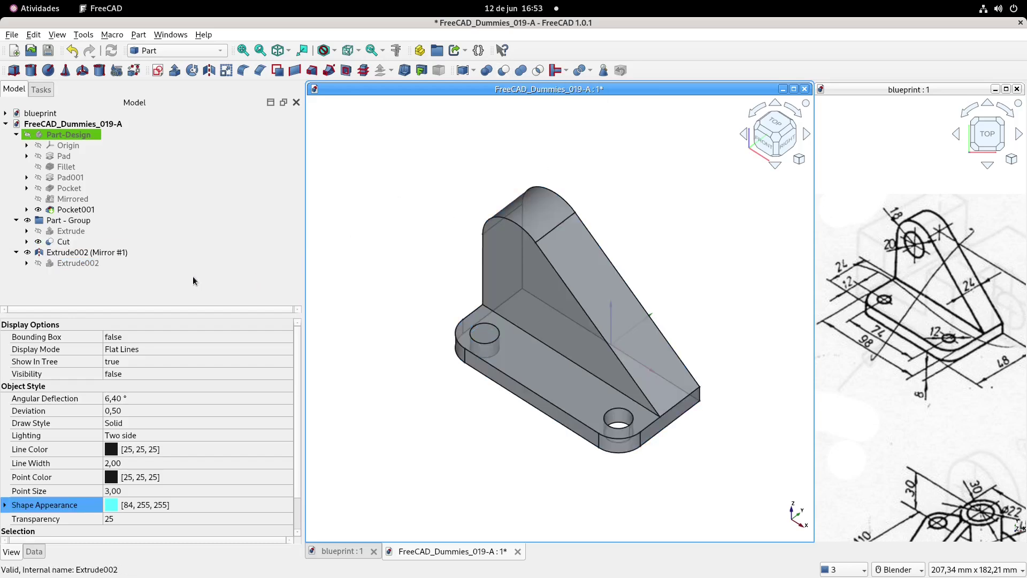
- Subtract the mirrored cylinder from the already cut bracket with a second Boolean cut
{"action": "left_click", "coordinate": [63, 242]}
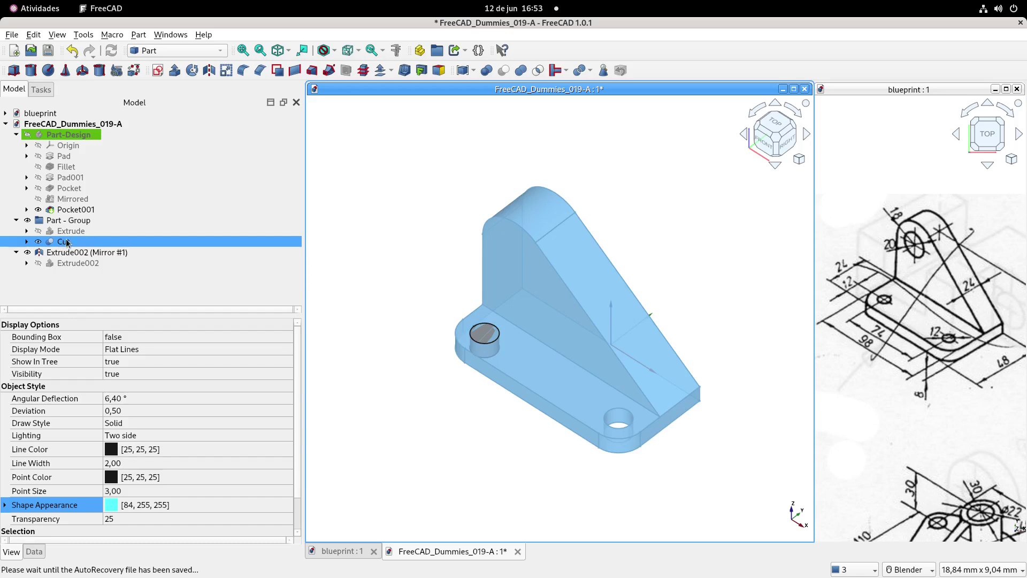
{"action": "left_click", "coordinate": [76, 252], "text": "ctrl"}
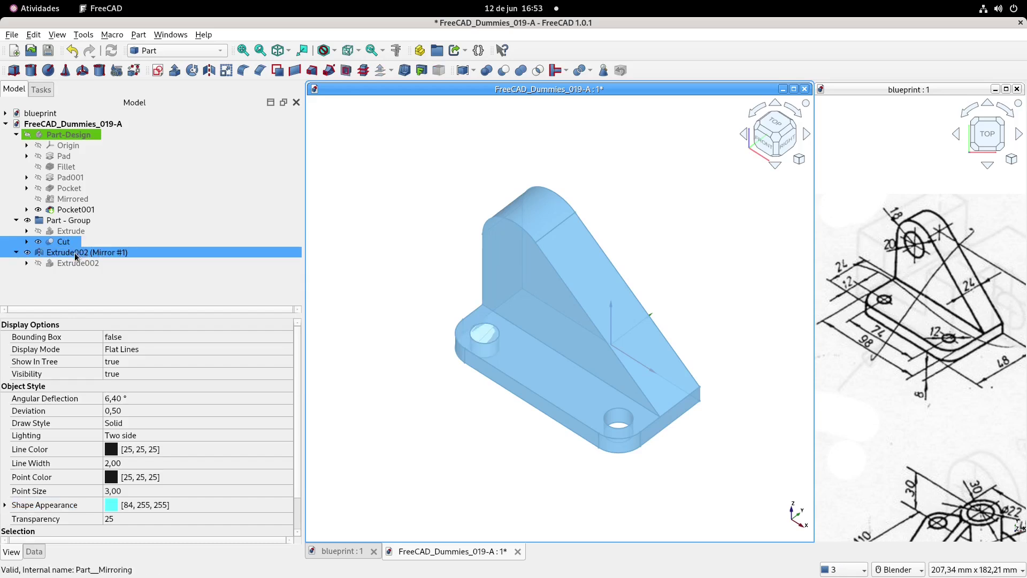
{"action": "left_click", "coordinate": [506, 68]}
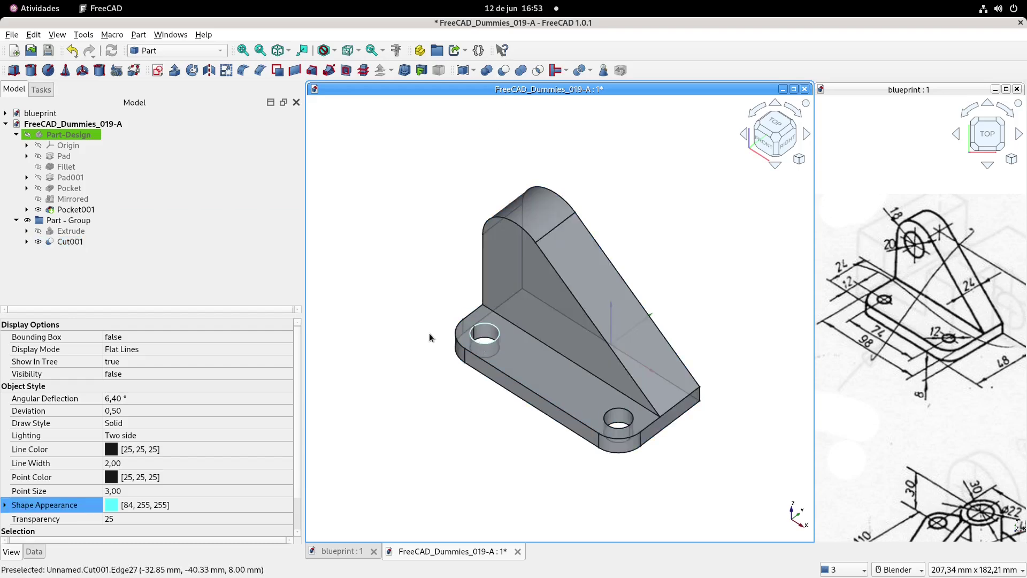
- Examine which component shapes the second cut contains in the model tree
{"action": "left_click", "coordinate": [68, 242]}
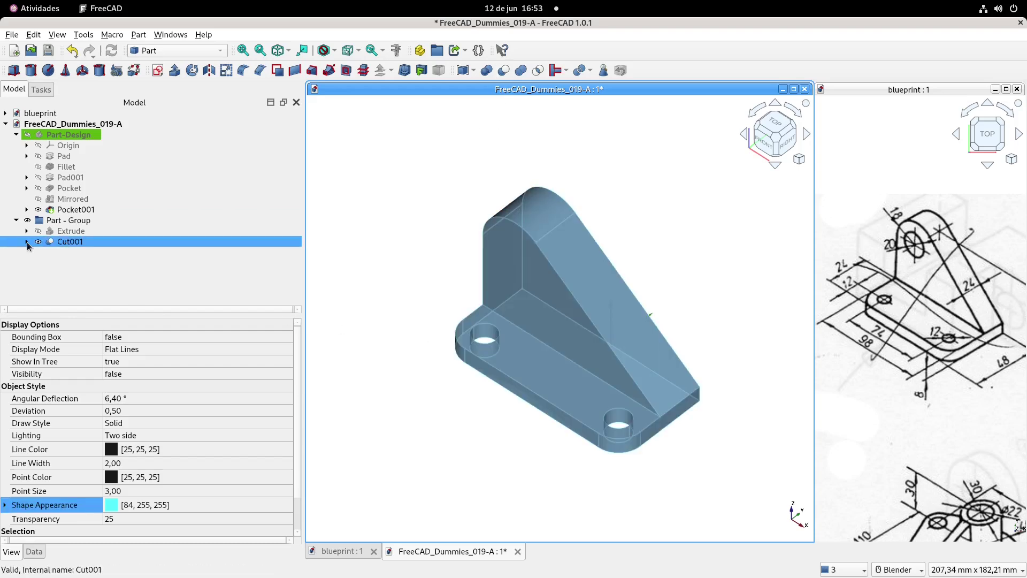
{"action": "left_click", "coordinate": [27, 242]}
{"action": "left_click", "coordinate": [75, 253]}
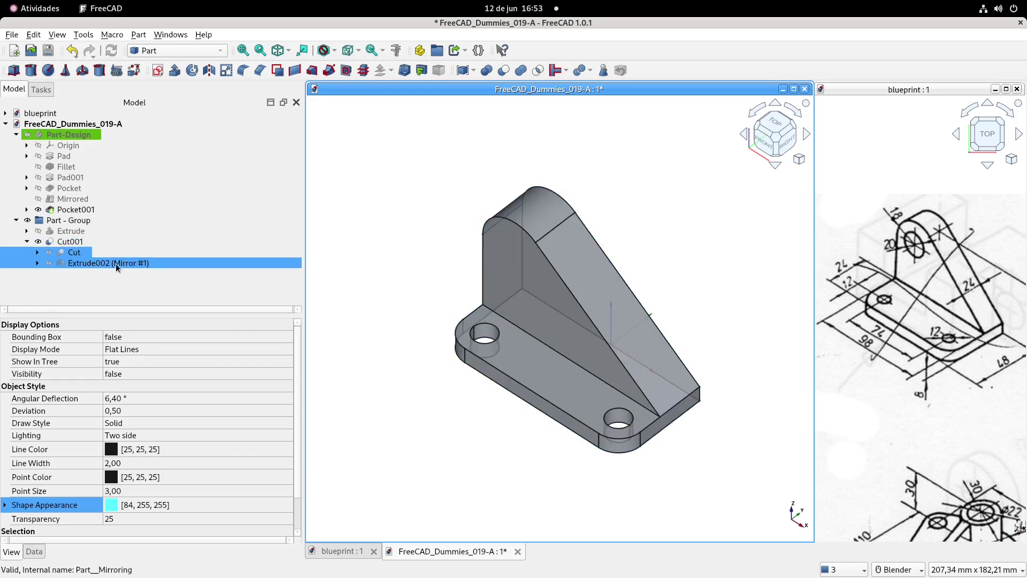
{"action": "left_click", "coordinate": [69, 241]}
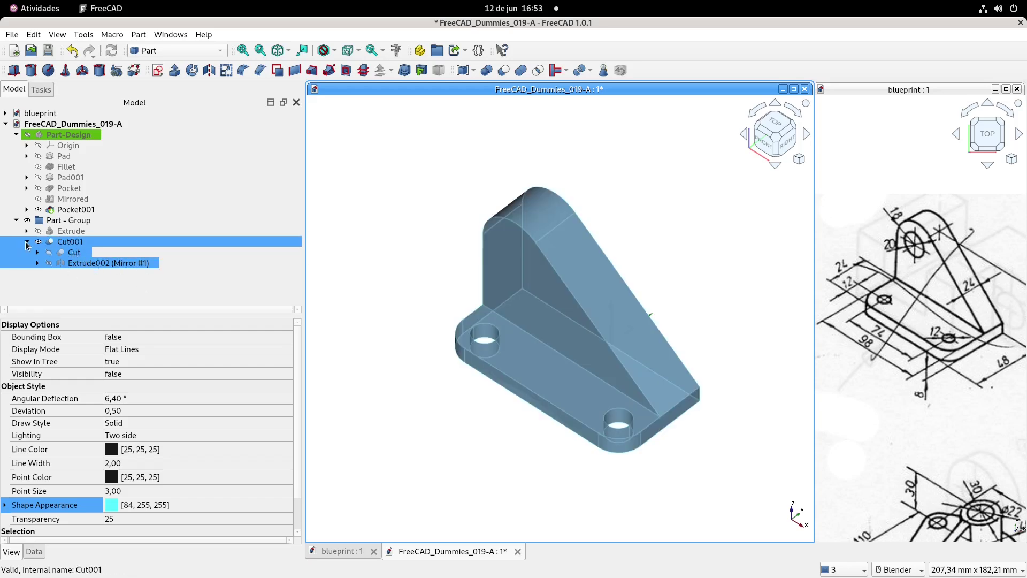
{"action": "left_click", "coordinate": [27, 241]}
{"action": "left_click", "coordinate": [394, 236]}
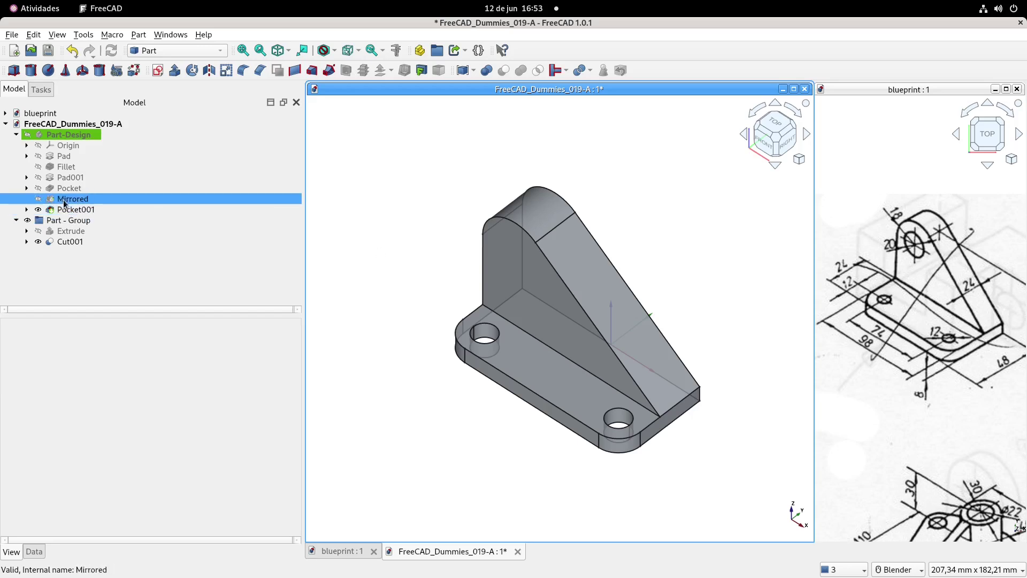
- Extrude Sketch003 from the second pocket along its normal by 10 mm as a solid
{"action": "left_click", "coordinate": [27, 209]}
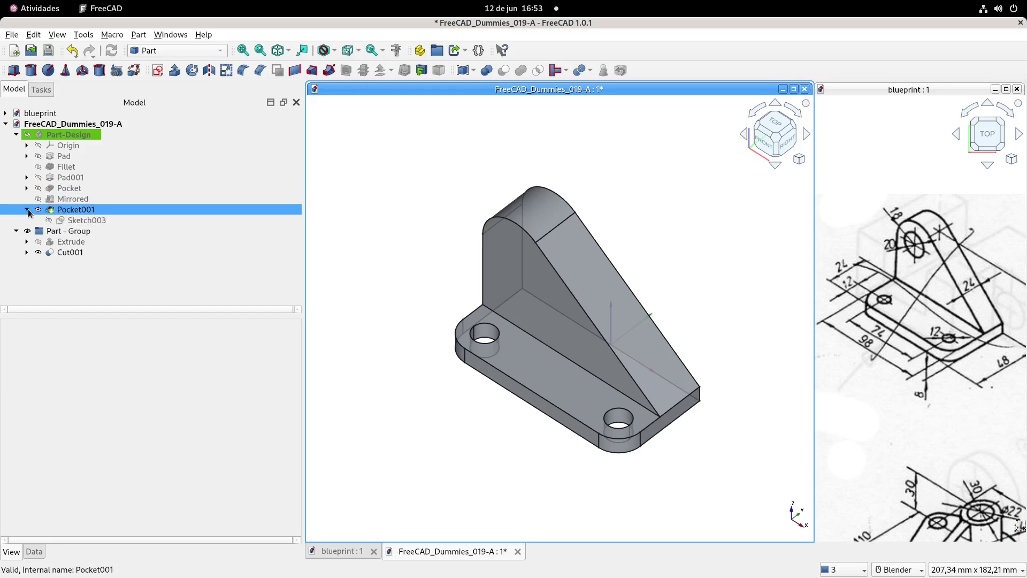
{"action": "left_click", "coordinate": [86, 220]}
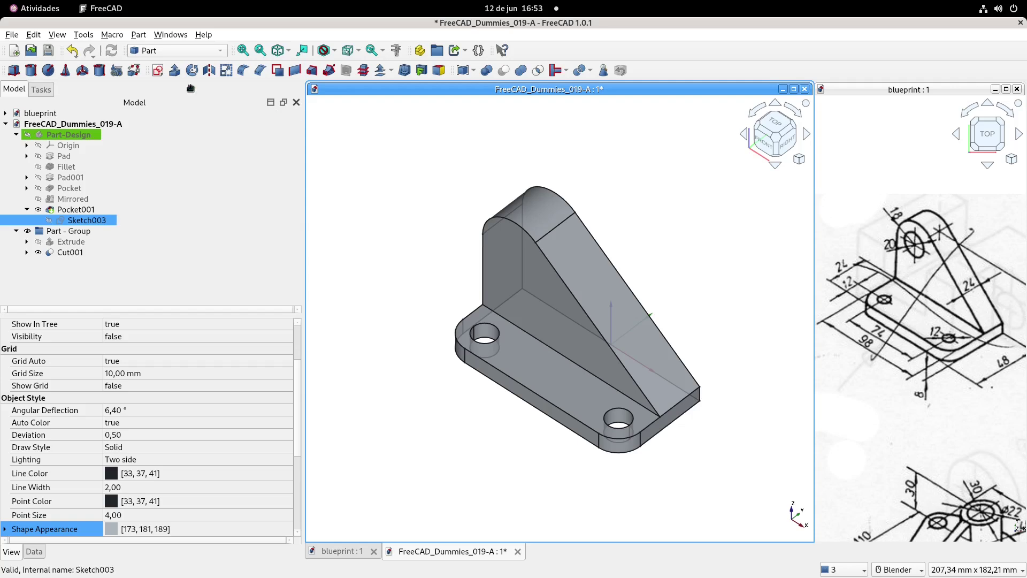
{"action": "left_click", "coordinate": [174, 70]}
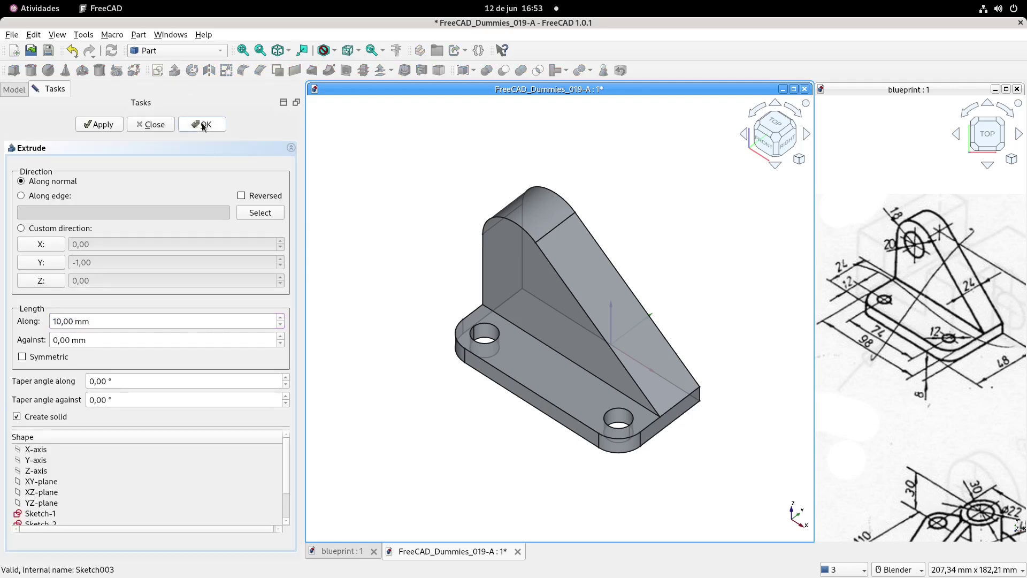
{"action": "left_click", "coordinate": [204, 124]}
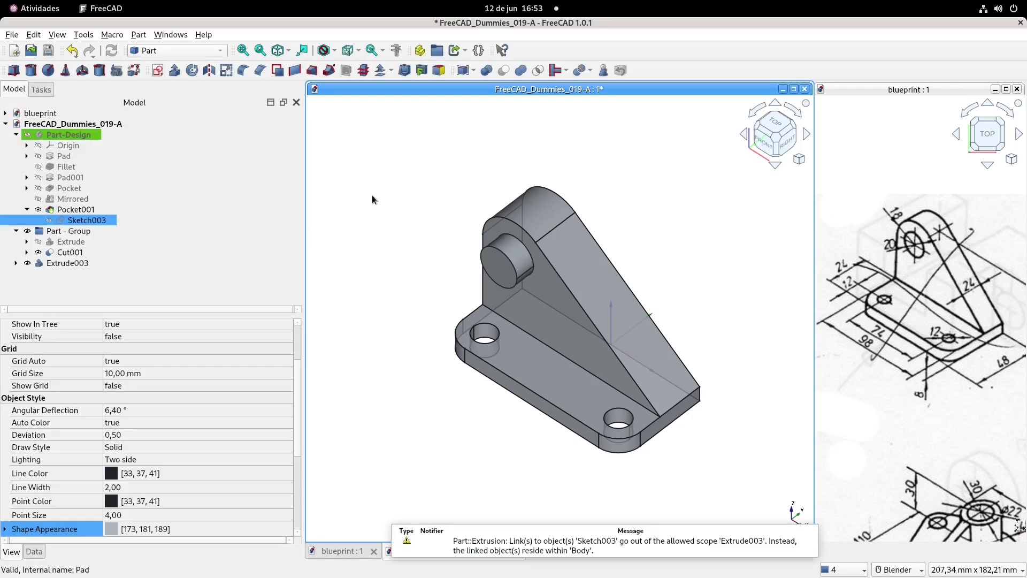
{"action": "left_click", "coordinate": [25, 209]}
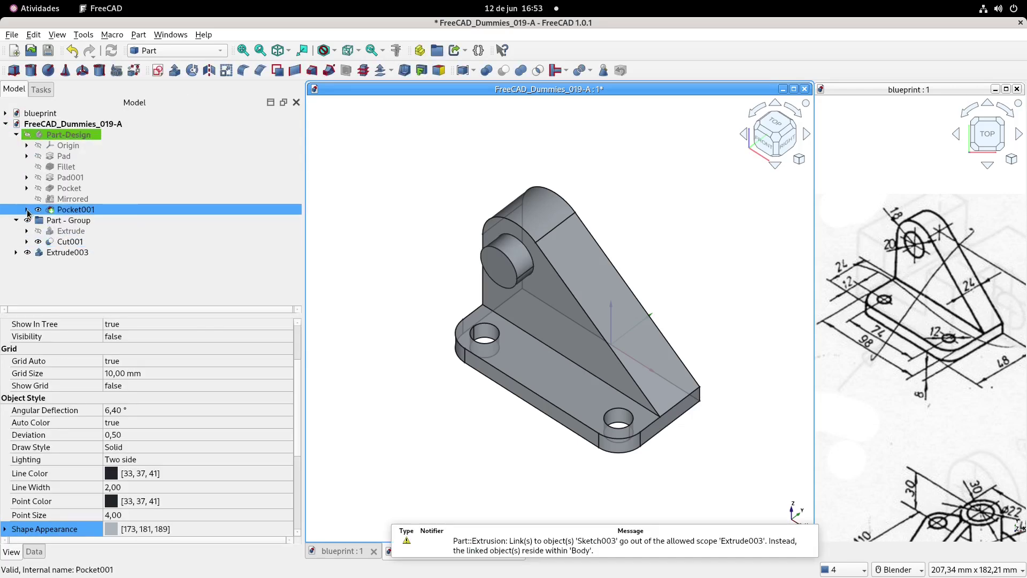
- Set the shape appearance of the new extruded cylinder on the upright to red (#ff0000)
{"action": "left_click", "coordinate": [43, 253]}
{"action": "left_click", "coordinate": [60, 253]}
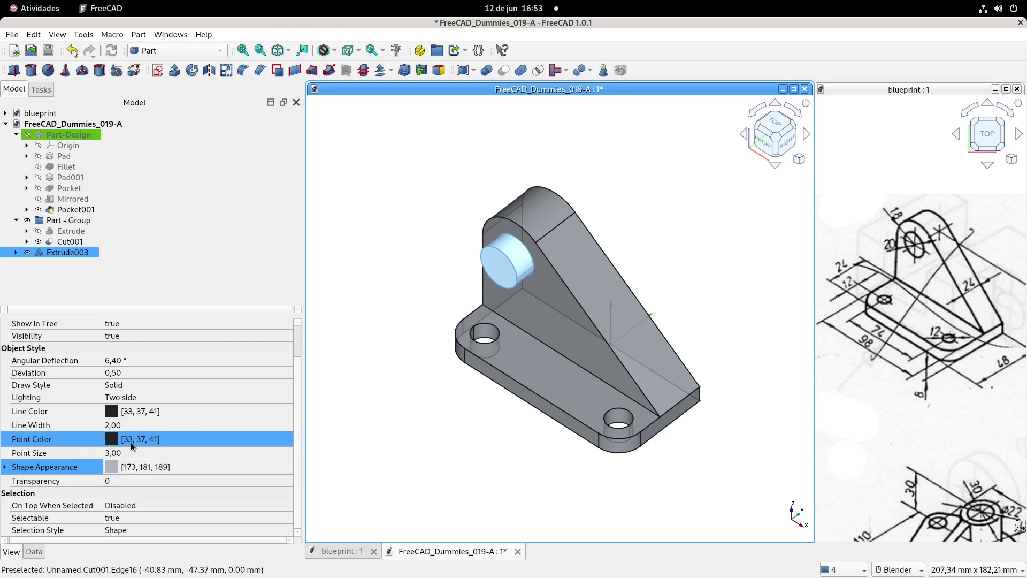
{"action": "left_click", "coordinate": [111, 467]}
{"action": "left_click", "coordinate": [204, 466]}
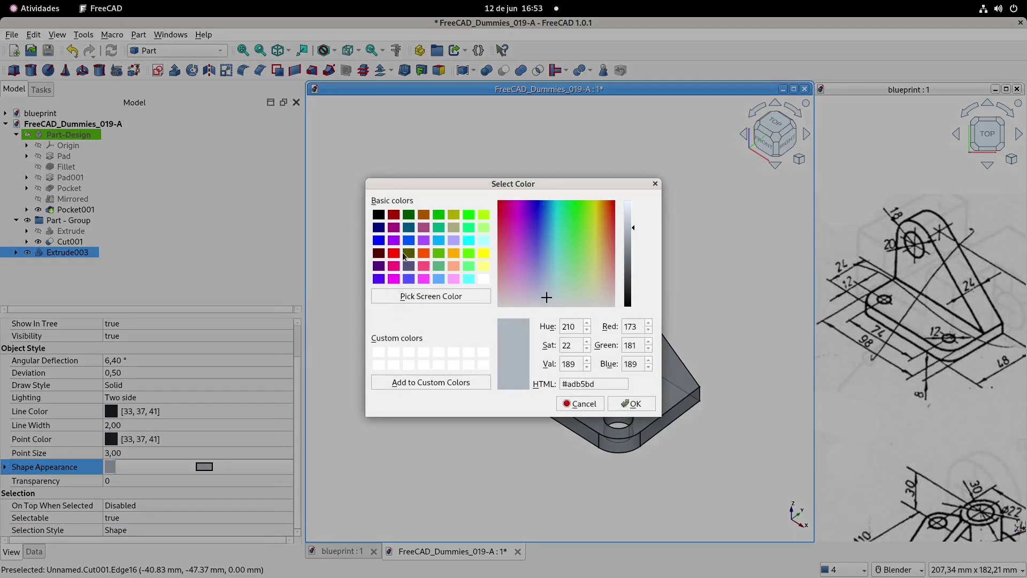
{"action": "left_click", "coordinate": [394, 255]}
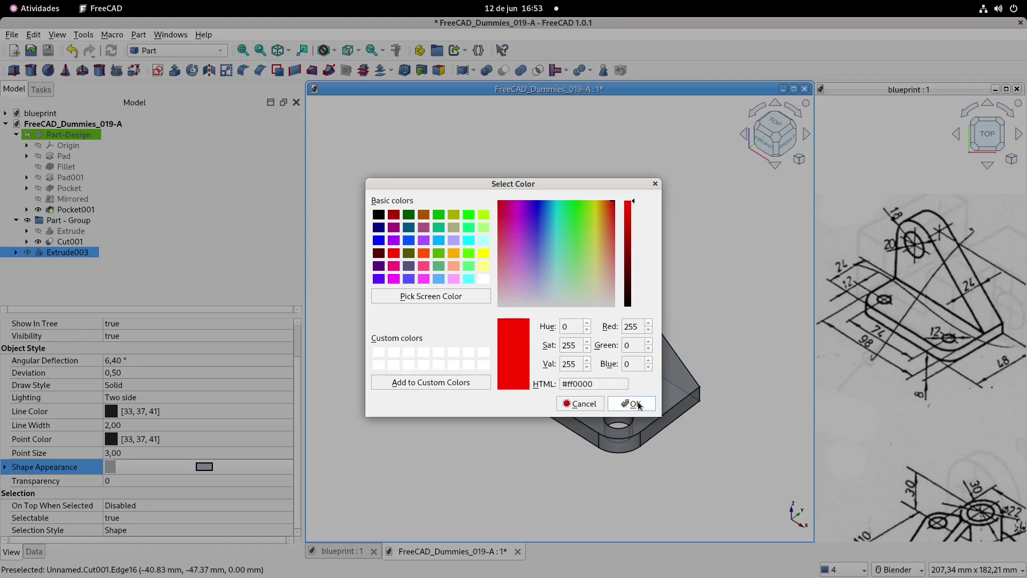
{"action": "left_click", "coordinate": [632, 403]}
{"action": "left_click", "coordinate": [404, 262]}
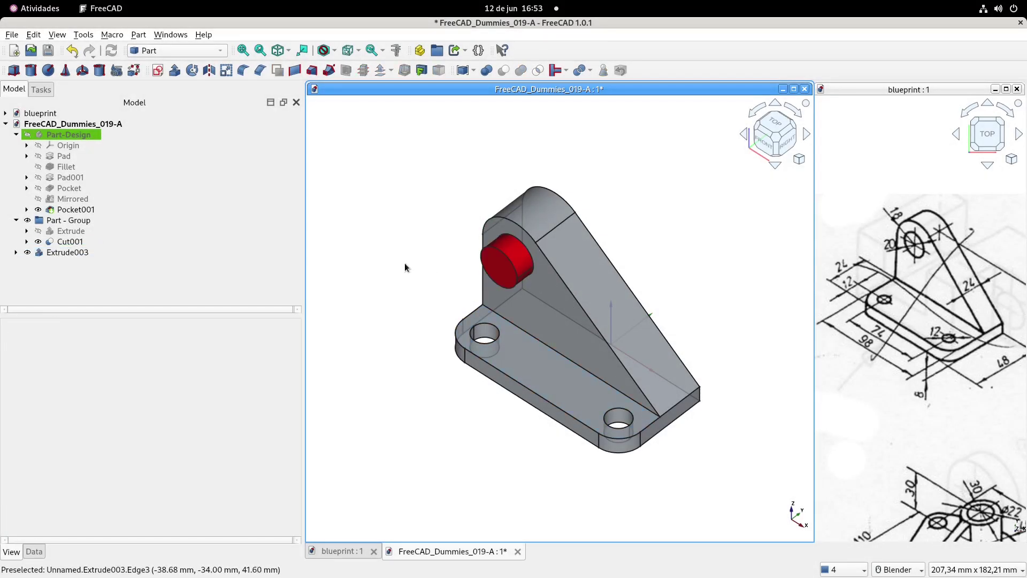
- Set the red cylinder's forward extrusion length to 24 mm and reverse its direction so it passes through the upright
{"action": "left_click", "coordinate": [68, 252]}
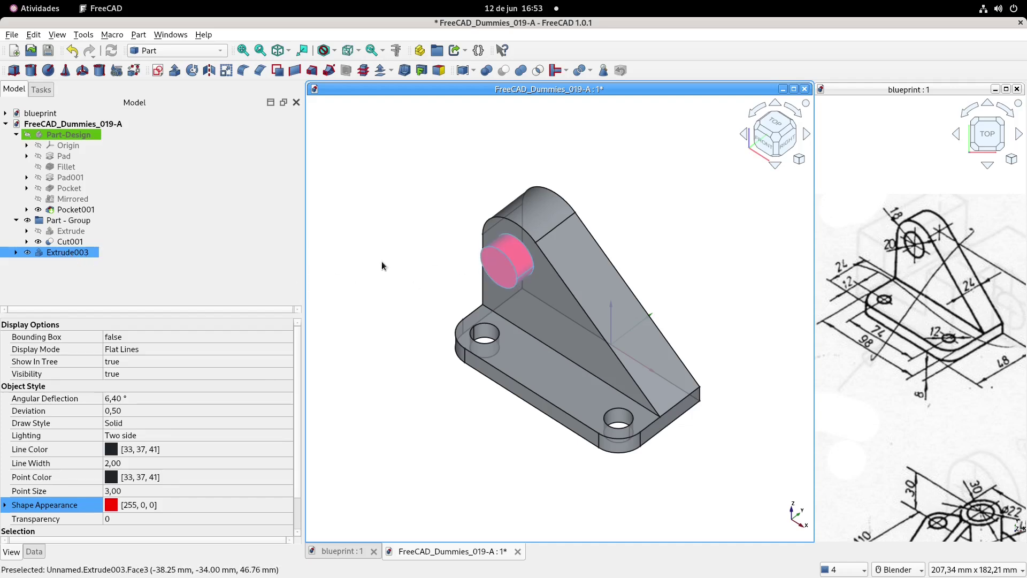
{"action": "left_click", "coordinate": [103, 522]}
{"action": "left_click", "coordinate": [34, 551]}
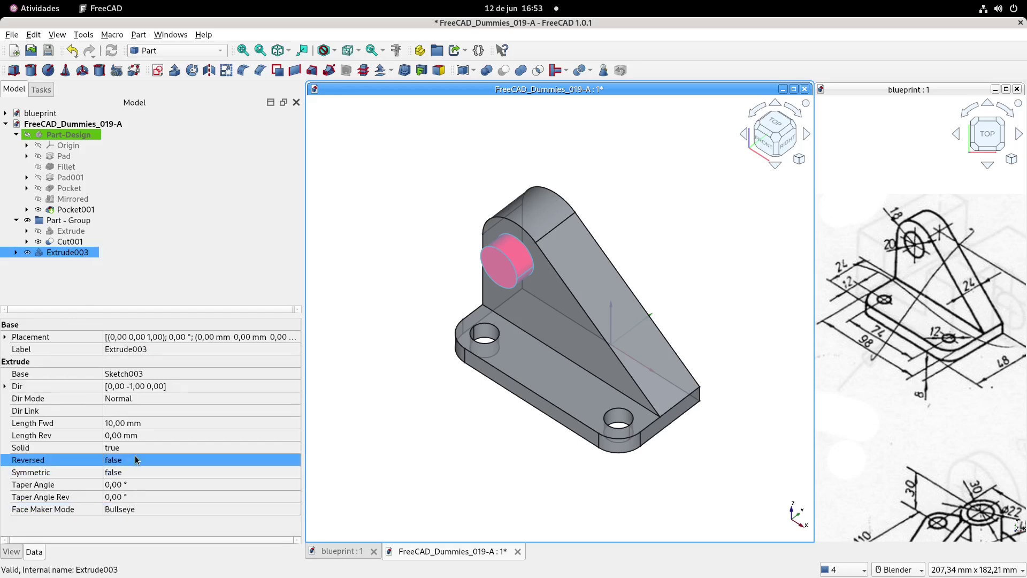
{"action": "left_click", "coordinate": [135, 423]}
{"action": "left_click", "coordinate": [137, 426]}
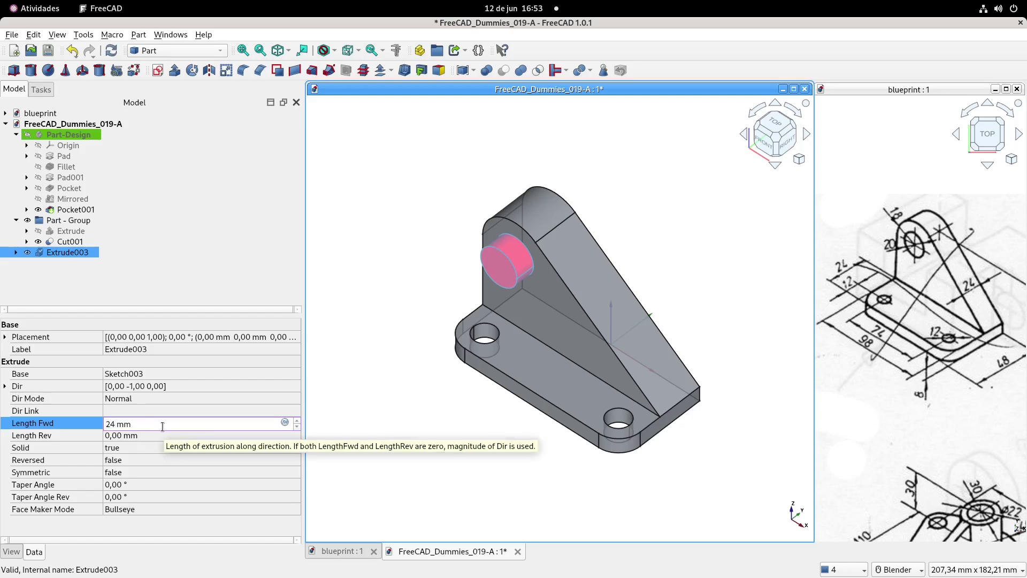
{"action": "left_click", "coordinate": [131, 457]}
{"action": "left_click", "coordinate": [133, 461]}
{"action": "left_click", "coordinate": [139, 473]}
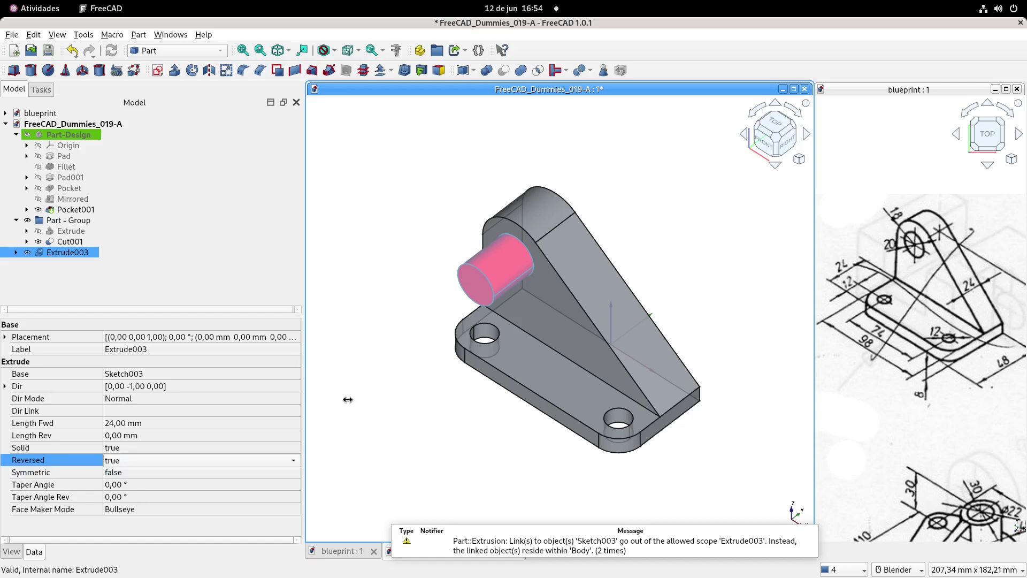
{"action": "left_click", "coordinate": [397, 298]}
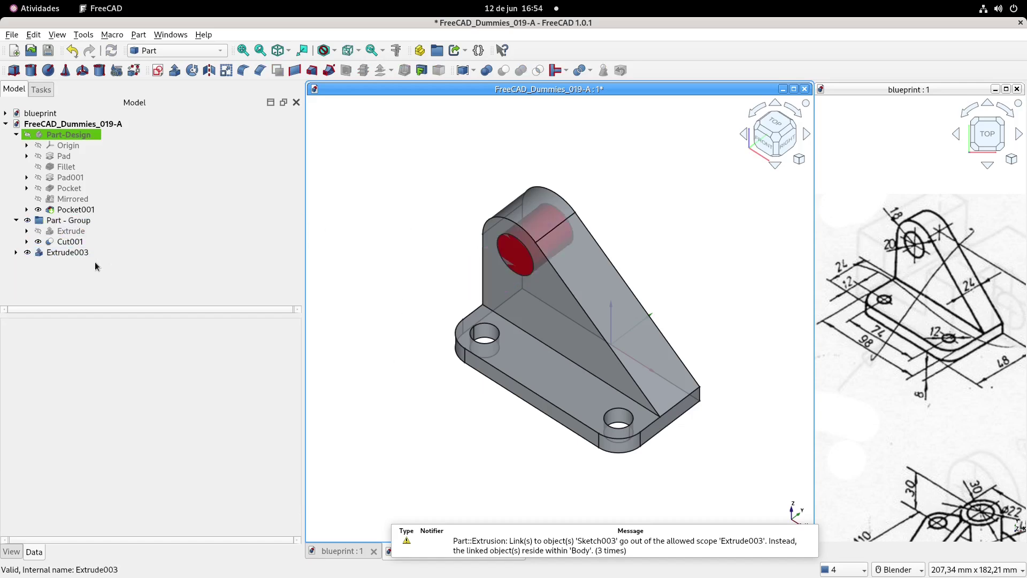
- Subtract the red 24 mm cylinder from the bracket with a Boolean cut to make the upright's hole
{"action": "left_click", "coordinate": [75, 241]}
{"action": "left_click", "coordinate": [72, 251], "text": "ctrl"}
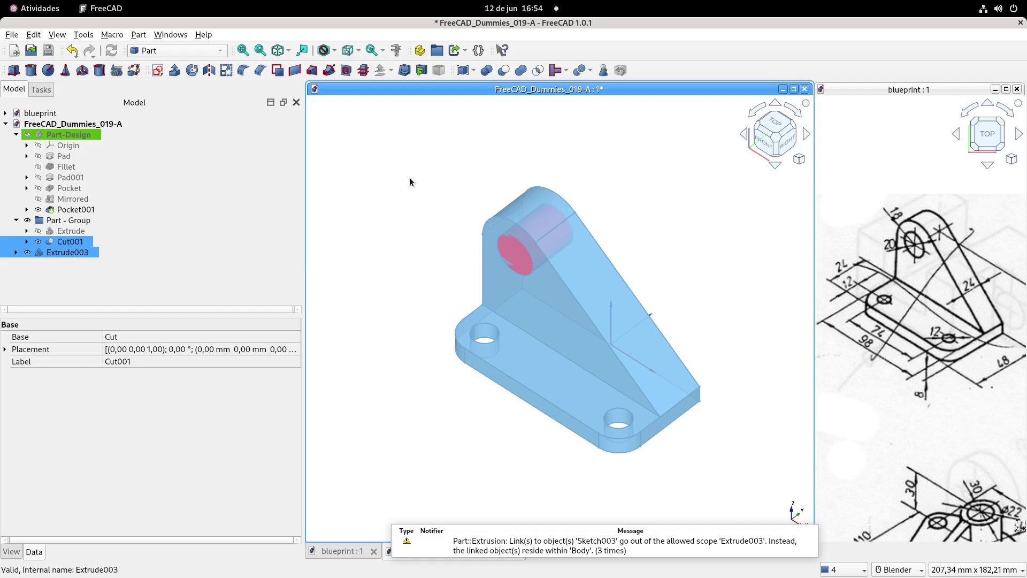
{"action": "left_click", "coordinate": [504, 71]}
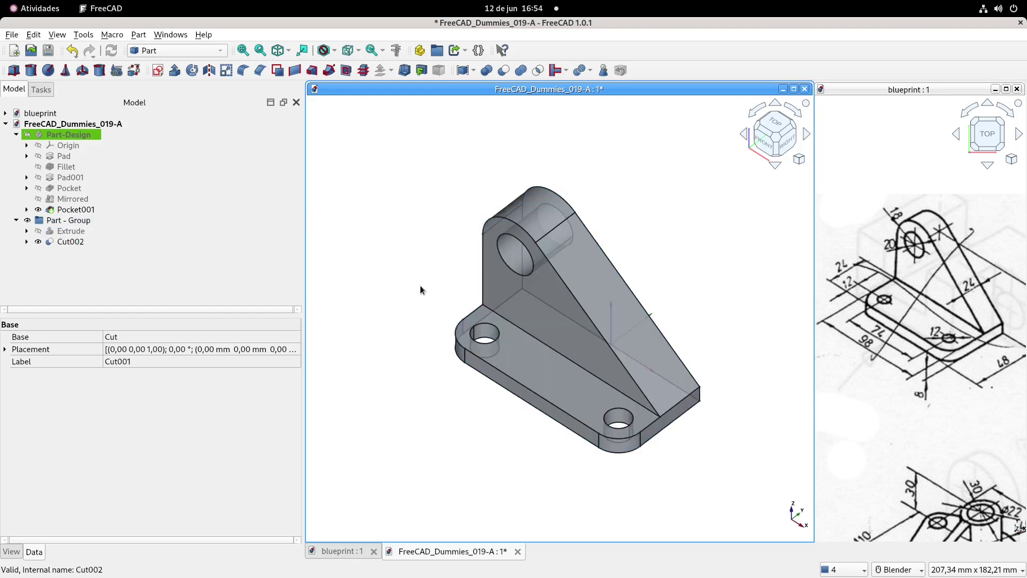
- Examine the completed Part workbench bracket and the other part drawings on the blueprint sheet
{"action": "scroll", "coordinate": [434, 282], "scroll_direction": "up", "scroll_amount": 3}
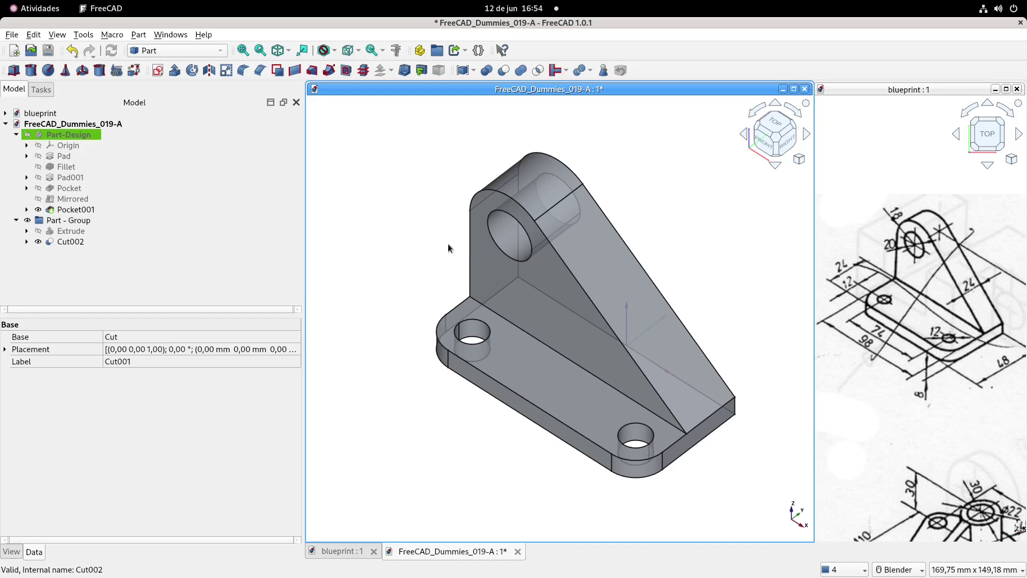
{"action": "scroll", "coordinate": [447, 262], "scroll_direction": "down", "scroll_amount": 2}
{"action": "scroll", "coordinate": [446, 277], "scroll_direction": "down", "scroll_amount": 2}
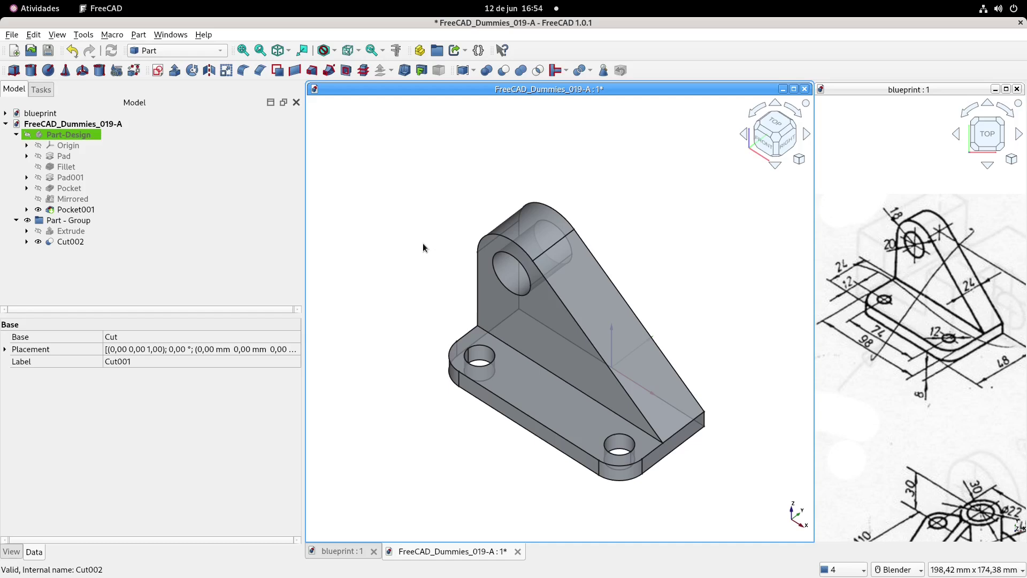
{"action": "left_click", "coordinate": [120, 221]}
{"action": "left_click", "coordinate": [163, 234], "text": "ctrl"}
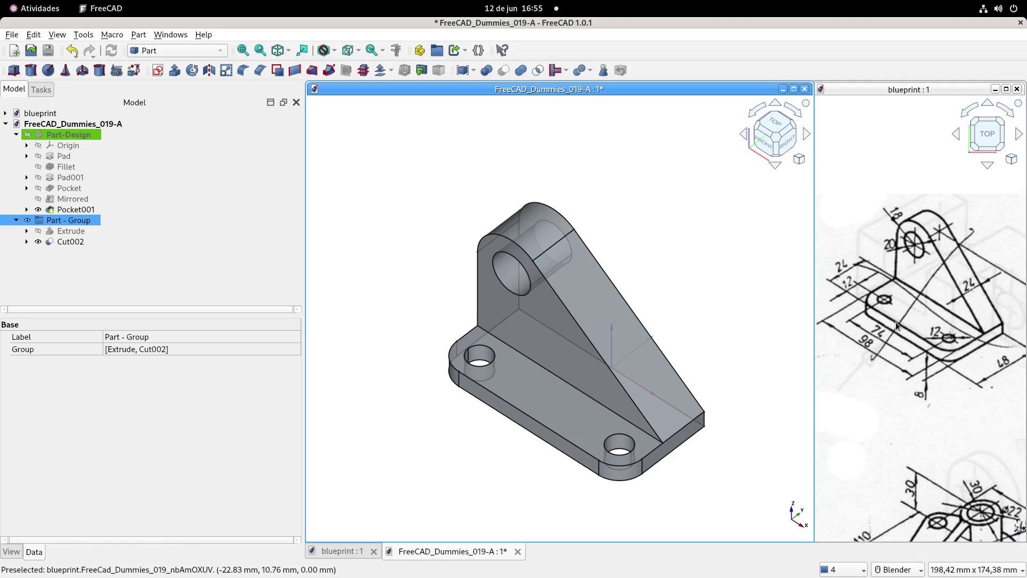
{"action": "scroll", "coordinate": [920, 322], "scroll_direction": "down", "scroll_amount": 2}
{"action": "scroll", "coordinate": [921, 321], "scroll_direction": "down", "scroll_amount": 5}
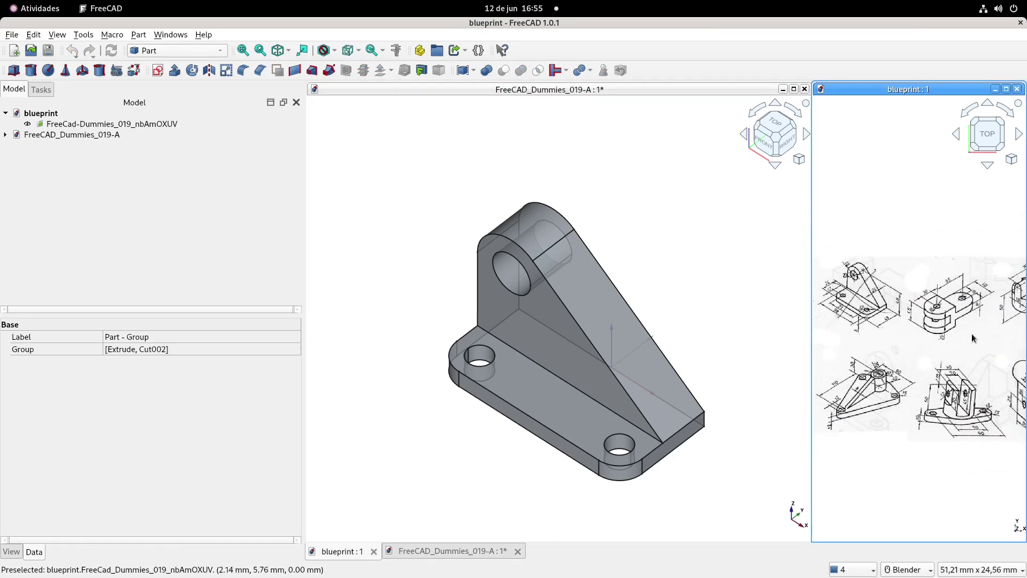
{"action": "scroll", "coordinate": [915, 322], "scroll_direction": "up", "scroll_amount": 2}
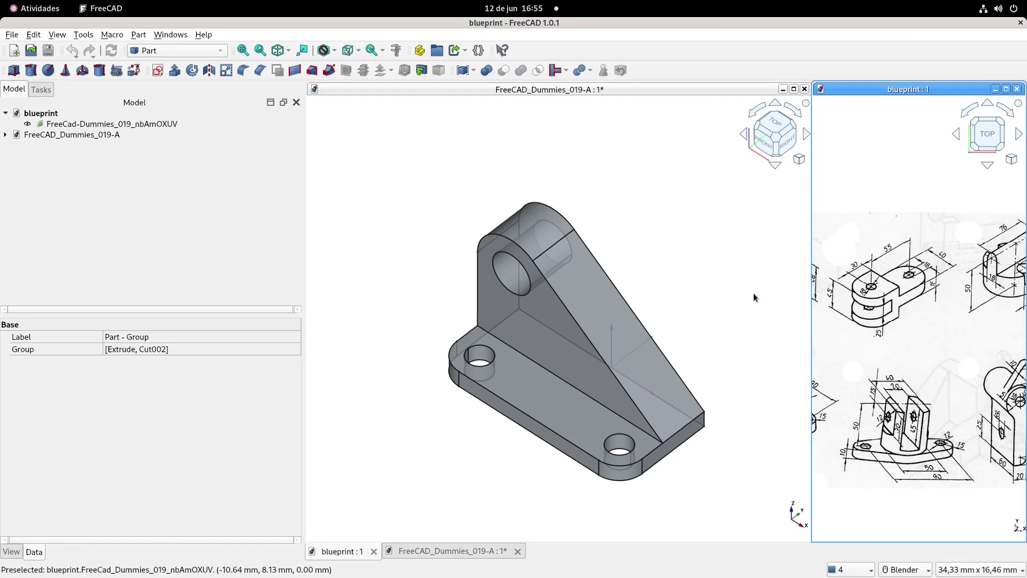
{"action": "left_click", "coordinate": [681, 279]}
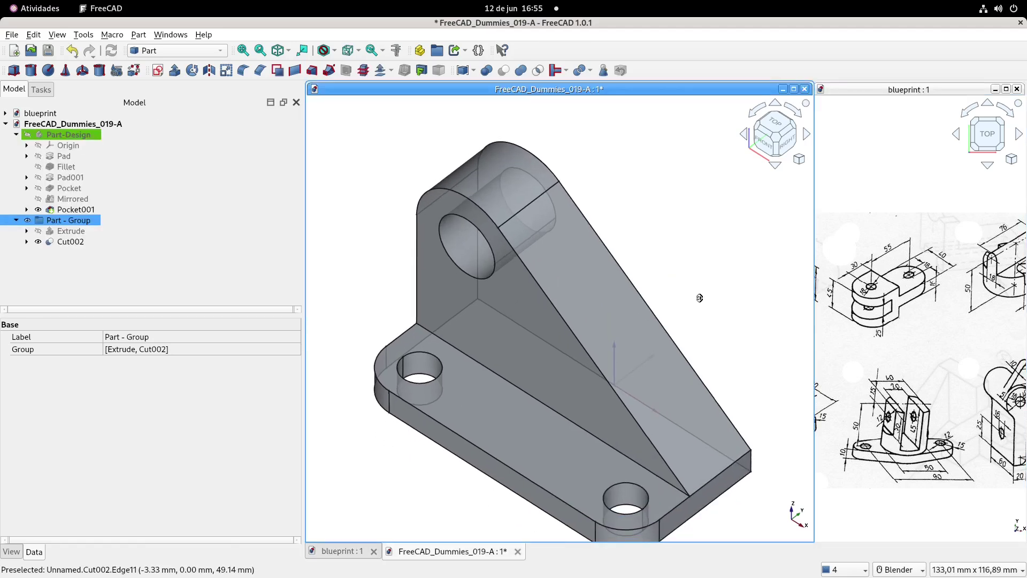
{"action": "scroll", "coordinate": [666, 264], "scroll_direction": "up", "scroll_amount": 1}
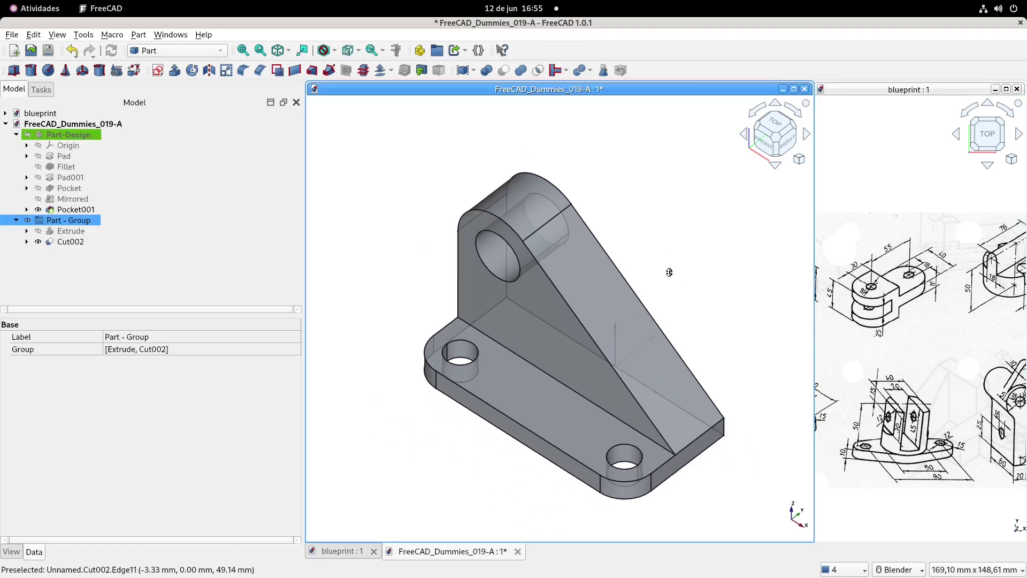
- Save the document, and display the Part-Design body in place of the Part - Group
{"action": "key", "text": "ctrl+s"}
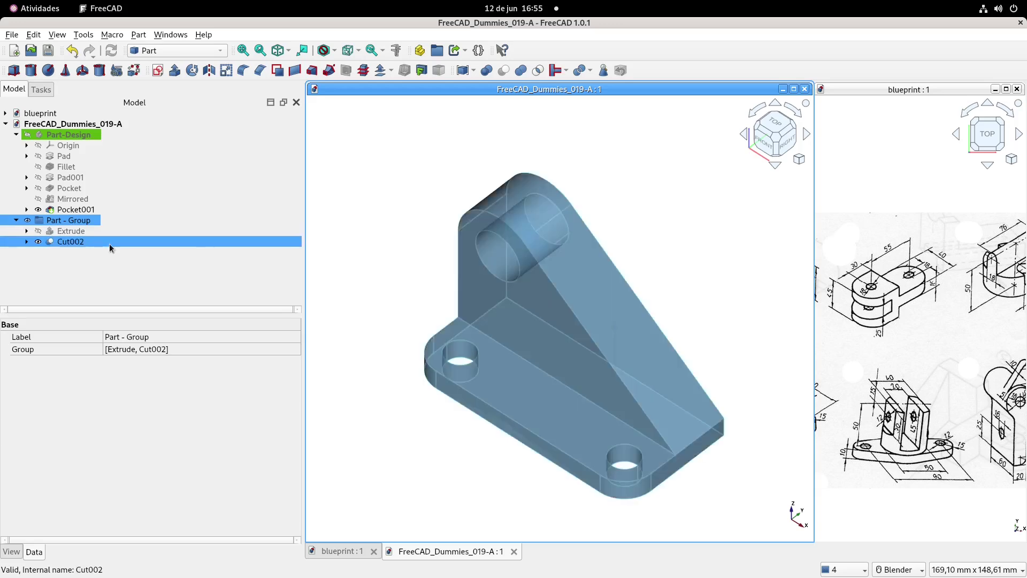
{"action": "key", "text": "space"}
{"action": "left_click", "coordinate": [75, 135]}
{"action": "key", "text": "space"}
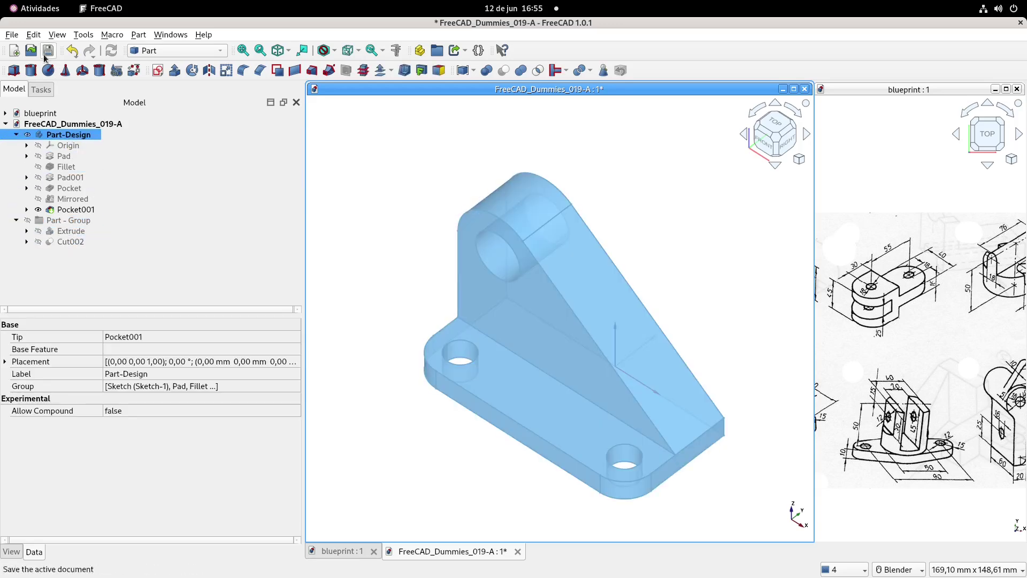
- Export the Part-Design body to the CAD_3D folder as Wavefront OBJ, named FreeCAD_Dummies_019-A-Part-Design.obj
{"action": "left_click", "coordinate": [11, 34]}
{"action": "left_click", "coordinate": [26, 205]}
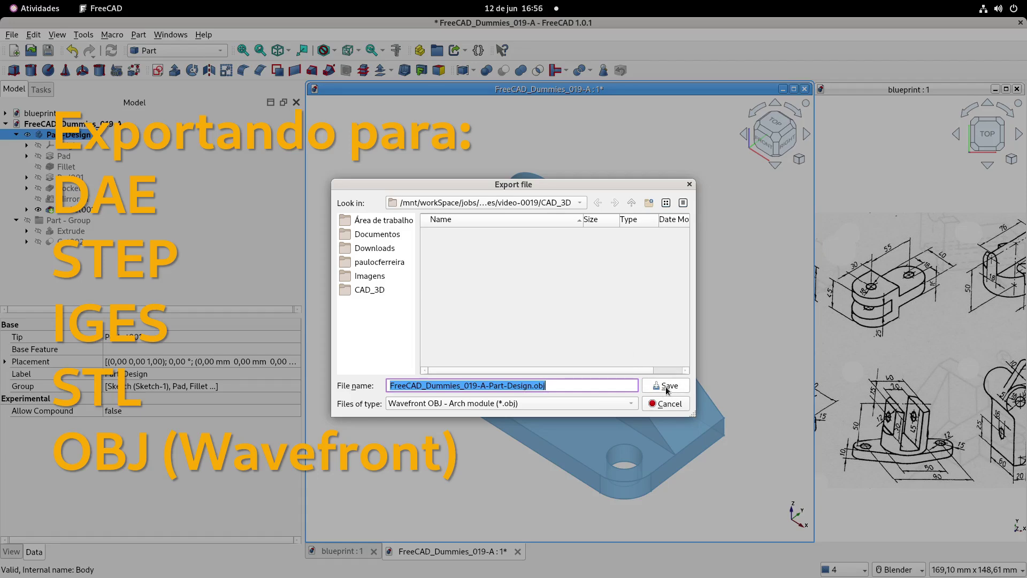
{"action": "left_click", "coordinate": [669, 386]}
- Export the Part-Design body as an STL mesh
{"action": "key", "text": "ctrl+e"}
{"action": "left_click", "coordinate": [541, 403]}
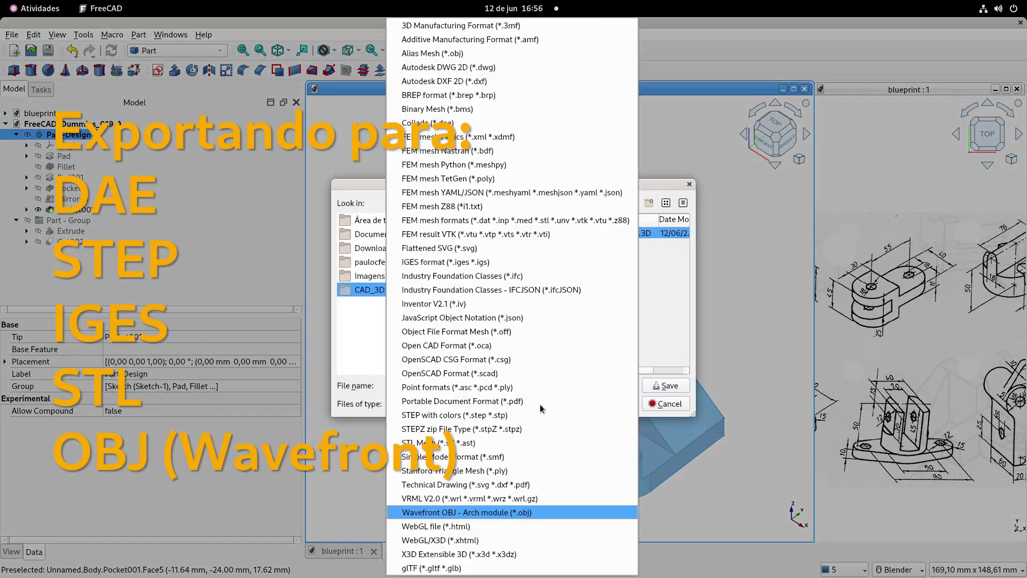
{"action": "left_click", "coordinate": [439, 443]}
{"action": "left_click", "coordinate": [665, 385]}
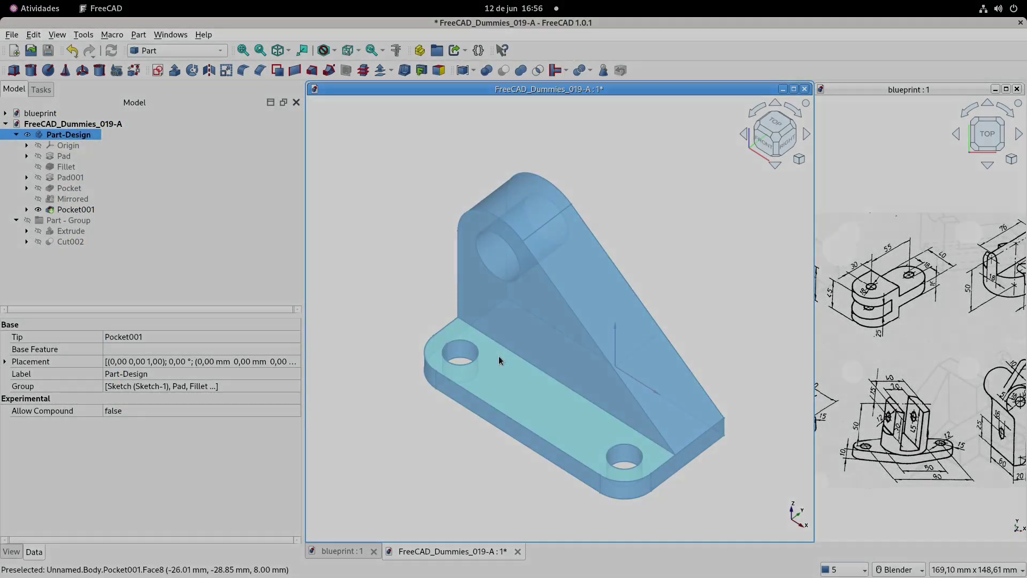
- Export the Part-Design body in the STEP with colors format
{"action": "key", "text": "ctrl+e"}
{"action": "left_click", "coordinate": [479, 403]}
{"action": "left_click", "coordinate": [501, 415]}
{"action": "left_click", "coordinate": [667, 385]}
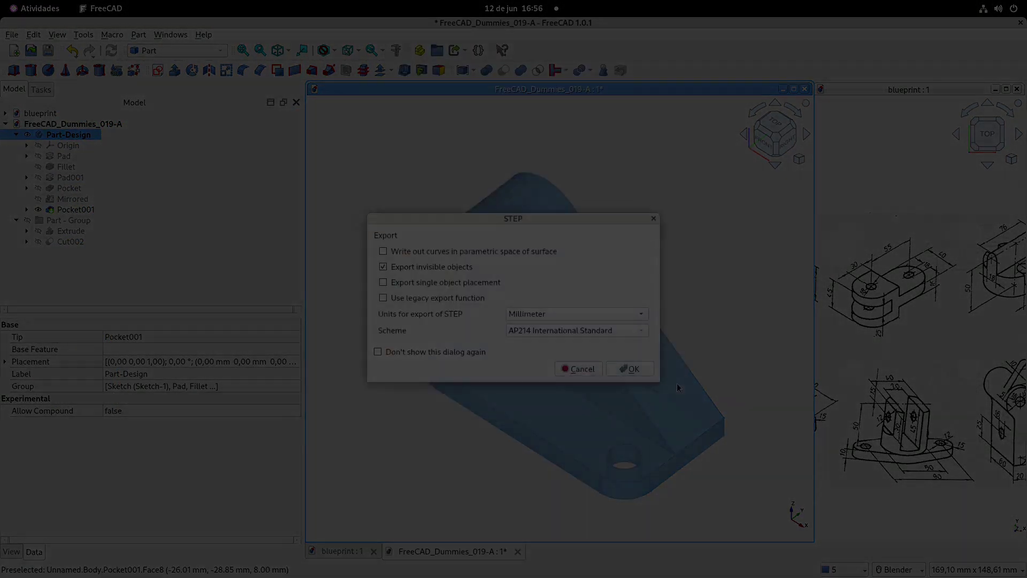